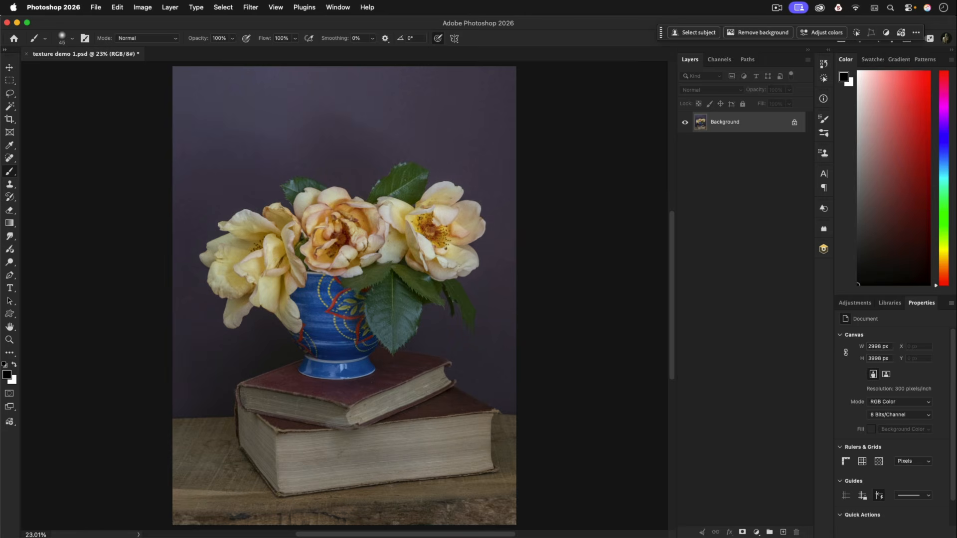
Switch to Finder, browse the JJP SIMPLY STILL SAMPLER folder and place JJPSTILL 13.jpg onto the still-life document in Photoshop
{"action": "key", "text": "super+Tab"}
{"action": "scroll", "coordinate": [778, 327], "scroll_direction": "down", "scroll_amount": 5}
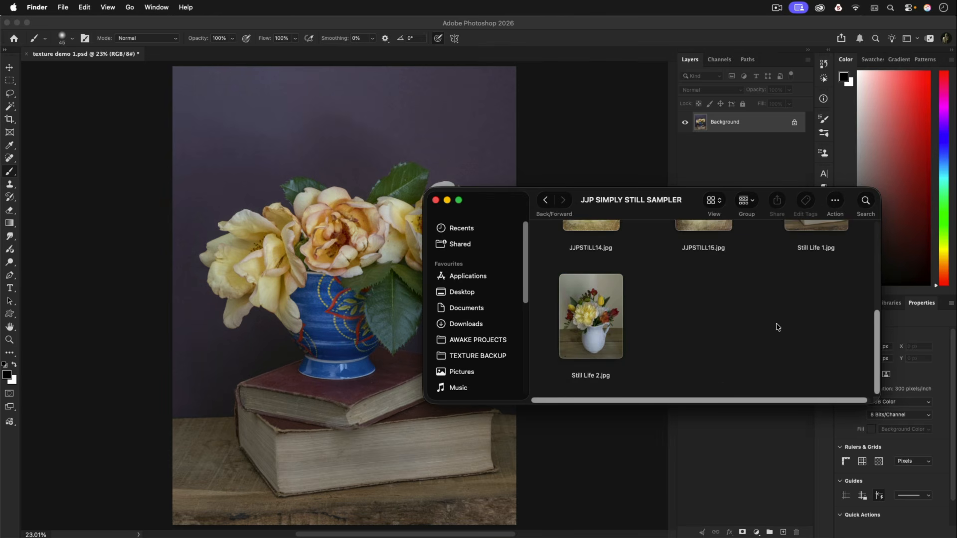
{"action": "scroll", "coordinate": [777, 327], "scroll_direction": "up", "scroll_amount": 5}
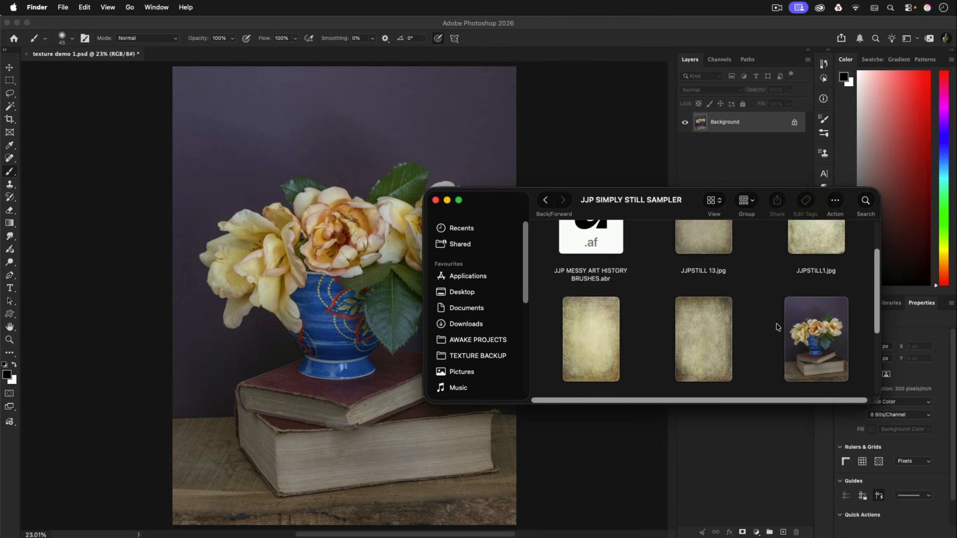
{"action": "scroll", "coordinate": [776, 327], "scroll_direction": "down", "scroll_amount": 3}
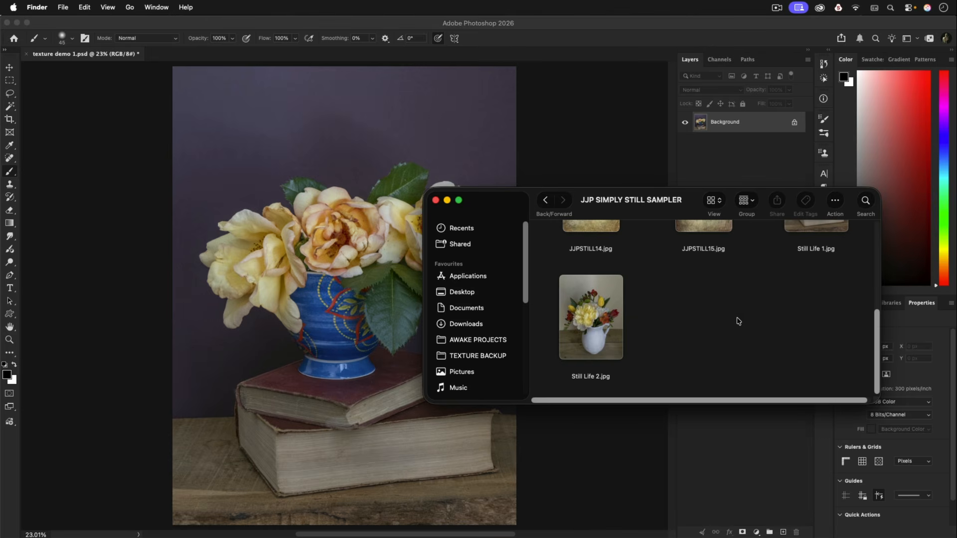
{"action": "scroll", "coordinate": [738, 321], "scroll_direction": "up", "scroll_amount": 3}
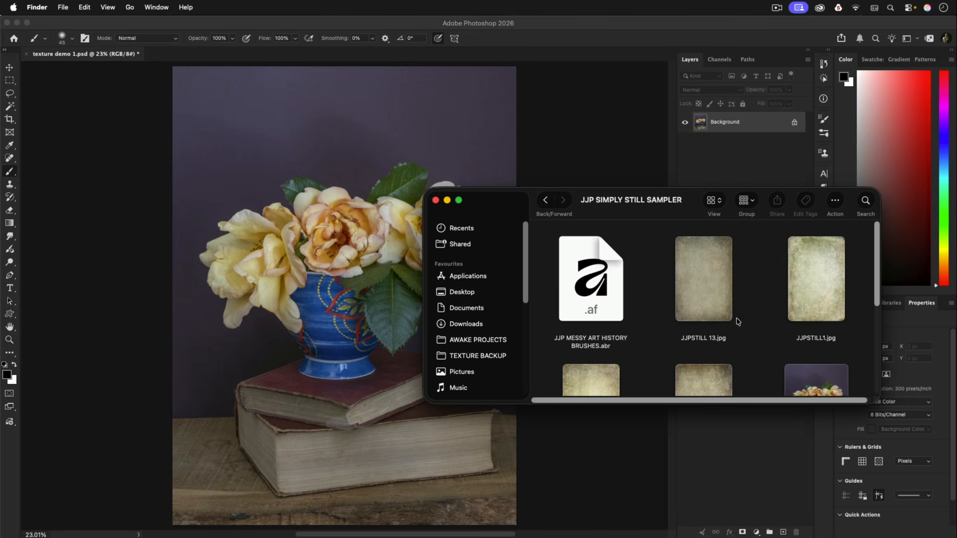
{"action": "scroll", "coordinate": [738, 321], "scroll_direction": "down", "scroll_amount": 2}
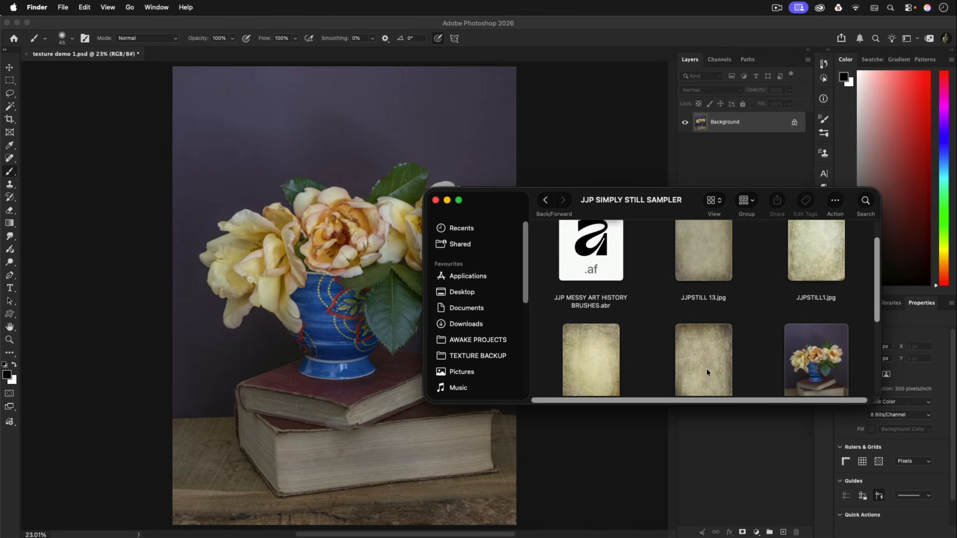
{"action": "scroll", "coordinate": [707, 373], "scroll_direction": "down", "scroll_amount": 4}
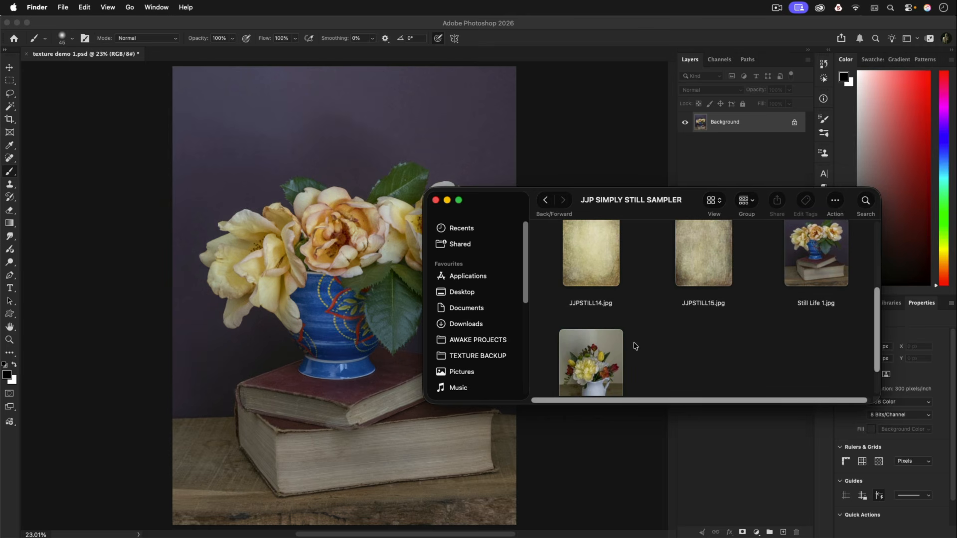
{"action": "scroll", "coordinate": [746, 314], "scroll_direction": "up", "scroll_amount": 3}
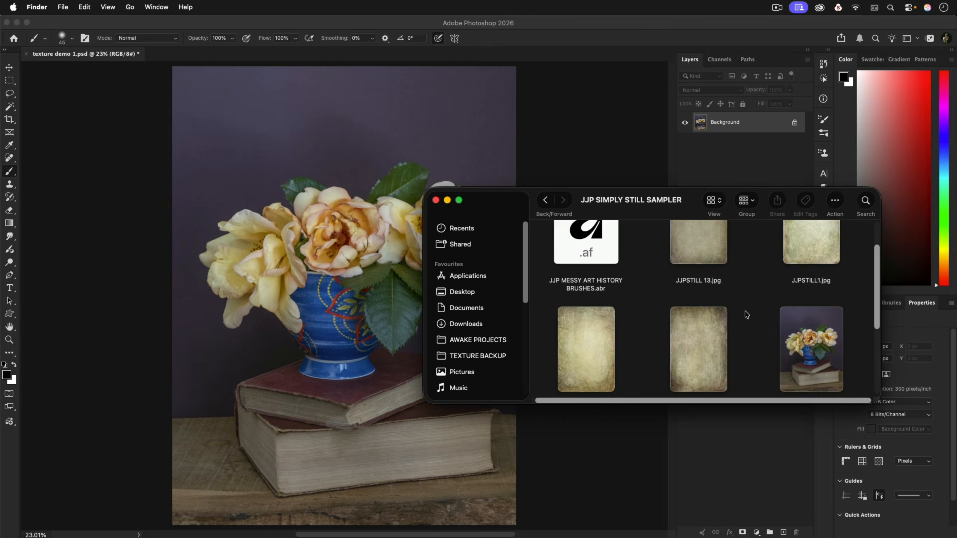
{"action": "scroll", "coordinate": [746, 315], "scroll_direction": "up", "scroll_amount": 2}
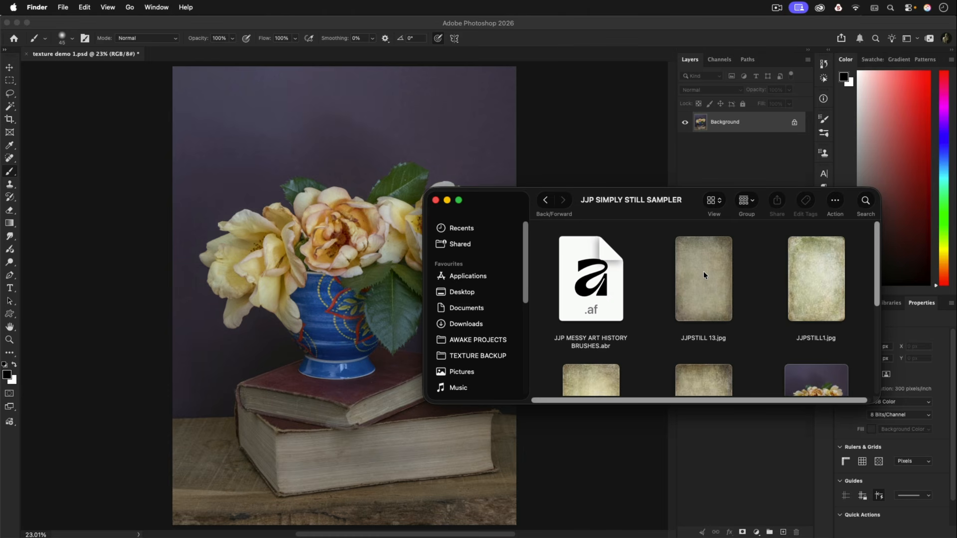
{"action": "left_click_drag", "start_coordinate": [702, 267], "coordinate": [327, 206]}
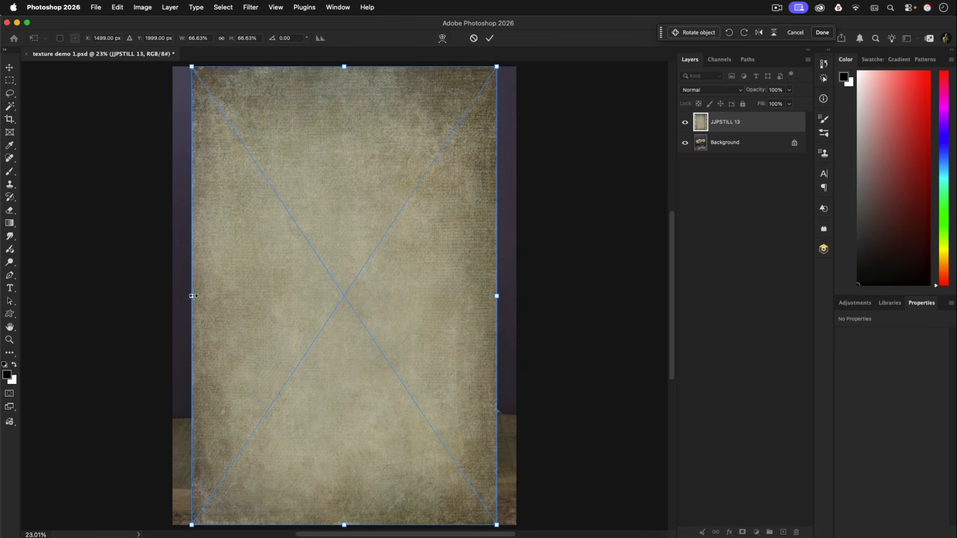
Stretch the placed JJPSTILL 13 texture non-proportionally to cover the whole canvas and commit the transform
{"action": "mouse_move", "coordinate": [193, 296]}
{"action": "left_mouse_down"}
{"action": "mouse_move", "coordinate": [177, 295]}
{"action": "mouse_move", "coordinate": [198, 295]}
{"action": "left_mouse_up"}
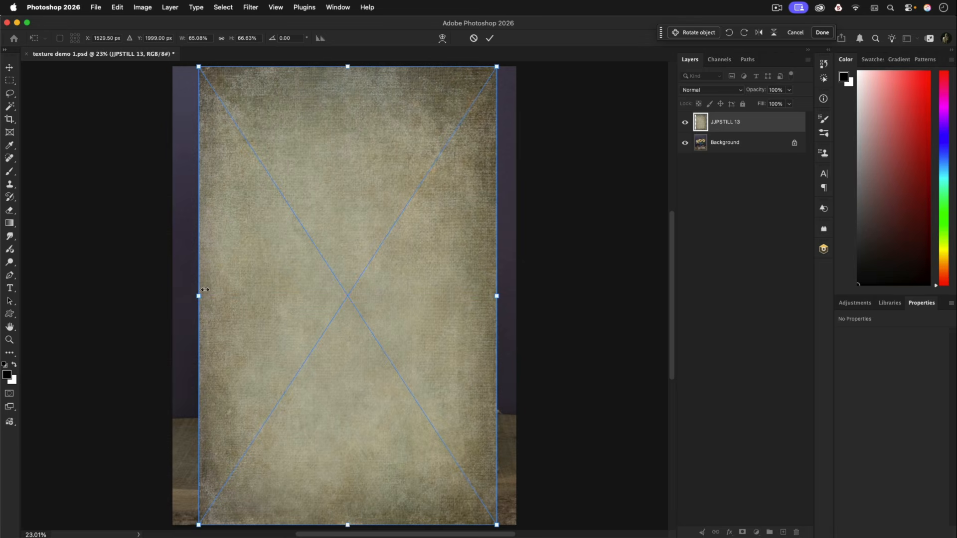
{"action": "left_click", "coordinate": [221, 40]}
{"action": "mouse_move", "coordinate": [201, 296]}
{"action": "left_mouse_down"}
{"action": "mouse_move", "coordinate": [182, 294]}
{"action": "mouse_move", "coordinate": [214, 297]}
{"action": "mouse_move", "coordinate": [198, 297]}
{"action": "left_mouse_up"}
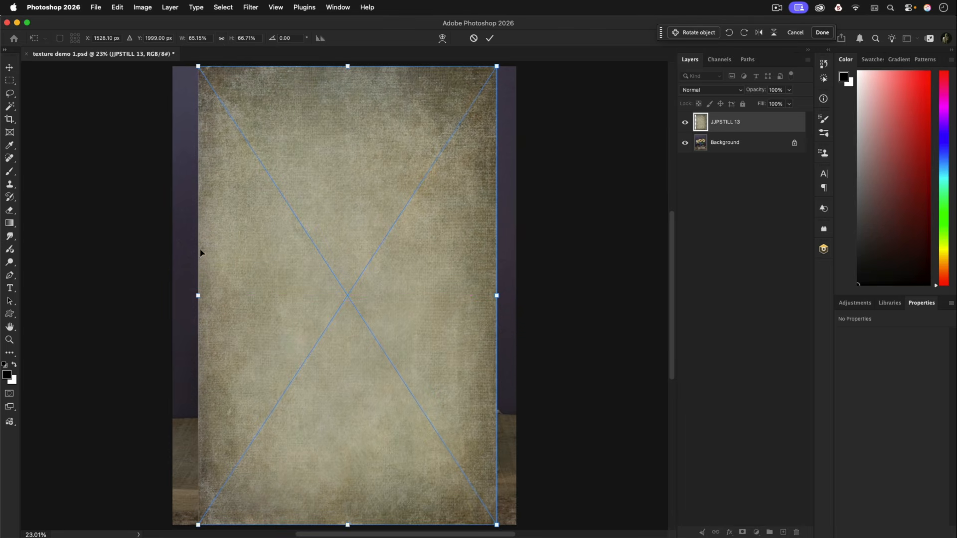
{"action": "left_click_drag", "start_coordinate": [198, 296], "coordinate": [173, 295]}
{"action": "left_click_drag", "start_coordinate": [497, 295], "coordinate": [516, 296]}
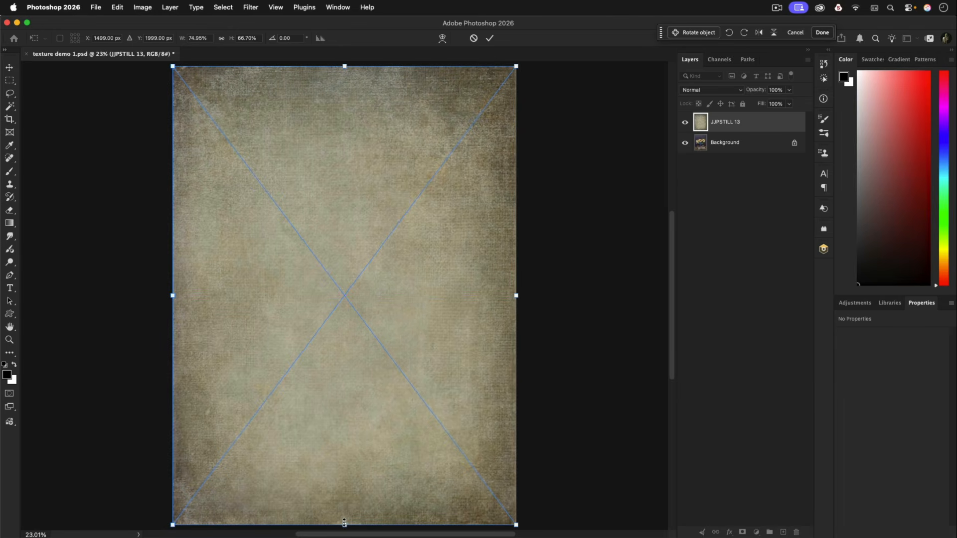
{"action": "mouse_move", "coordinate": [344, 522]}
{"action": "left_mouse_down"}
{"action": "mouse_move", "coordinate": [346, 514]}
{"action": "mouse_move", "coordinate": [349, 521]}
{"action": "left_mouse_up"}
{"action": "left_click_drag", "start_coordinate": [344, 66], "coordinate": [348, 66]}
{"action": "left_click", "coordinate": [491, 38]}
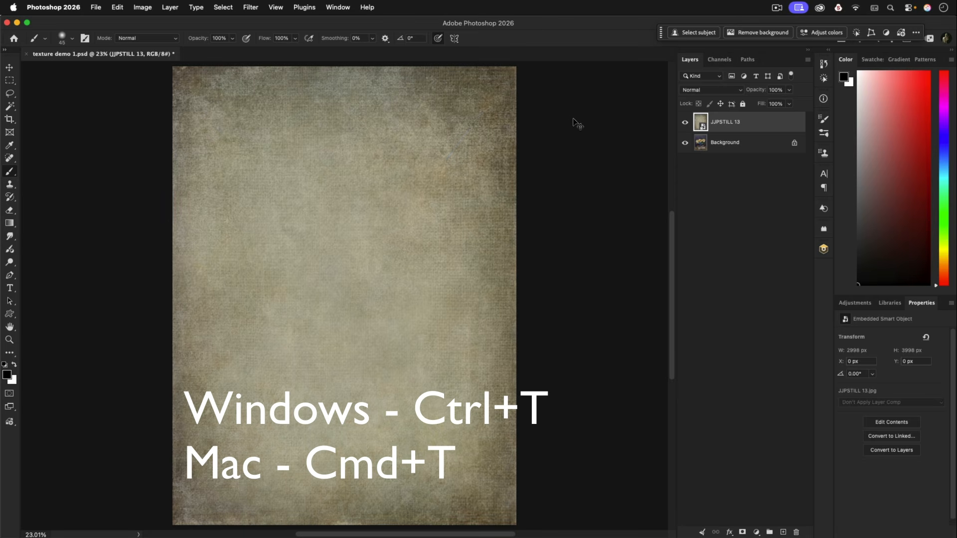
{"action": "key", "text": "super+t"}
{"action": "key", "text": "Return"}
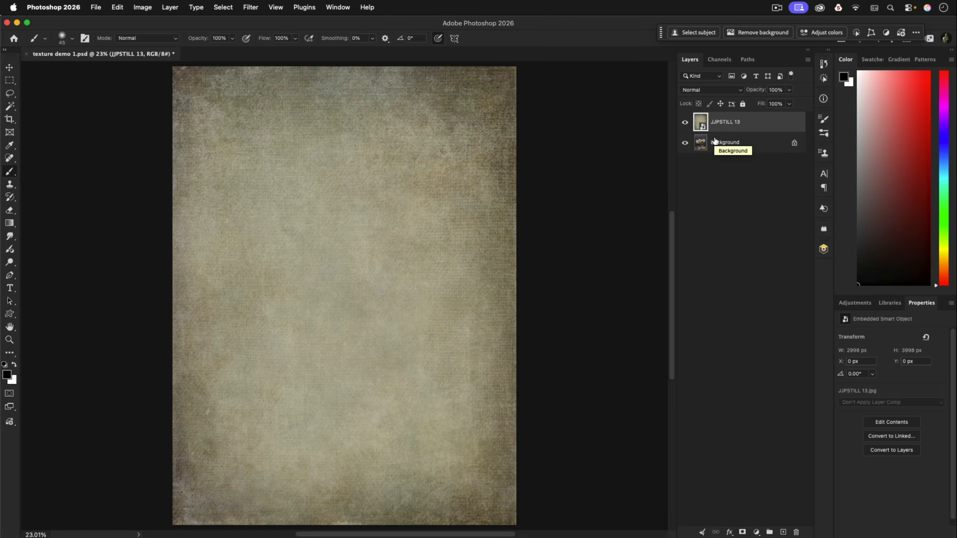
Try the Color blend mode on the JJPSTILL 13 layer and set it back to Normal
{"action": "left_click", "coordinate": [741, 91]}
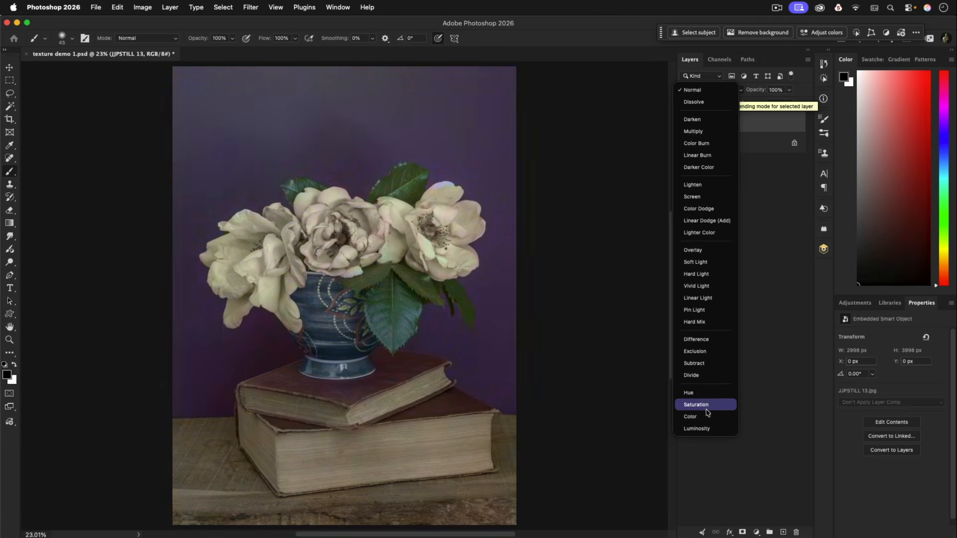
{"action": "left_click", "coordinate": [708, 417]}
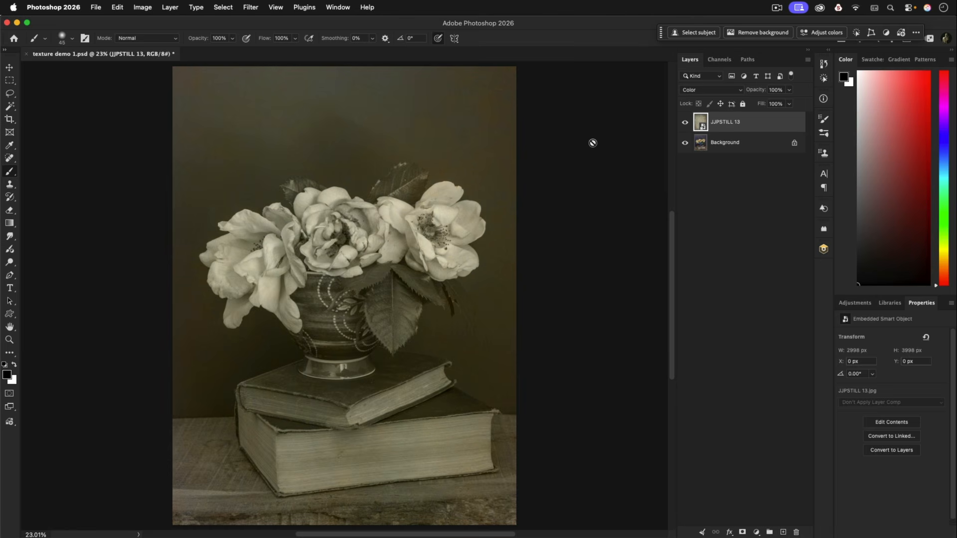
{"action": "left_click", "coordinate": [691, 91]}
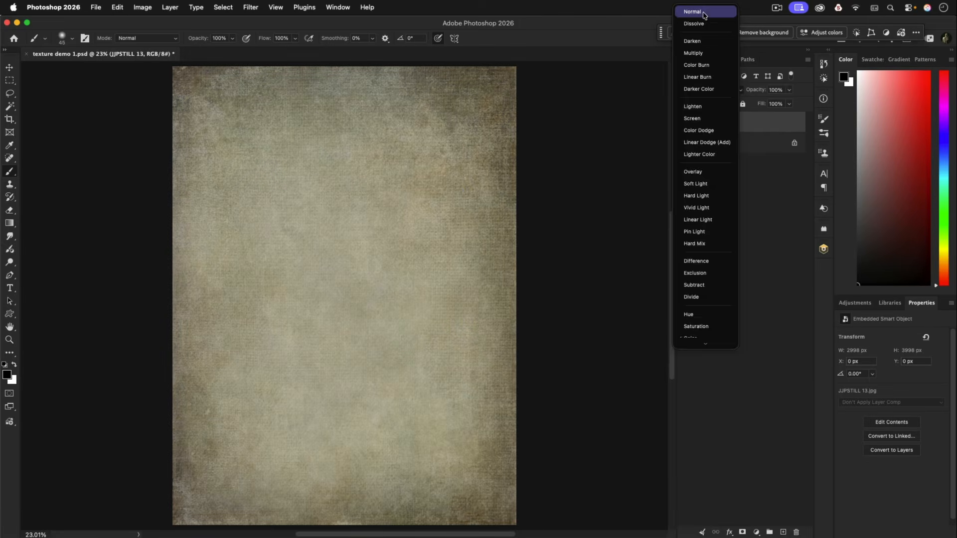
{"action": "left_click", "coordinate": [703, 15]}
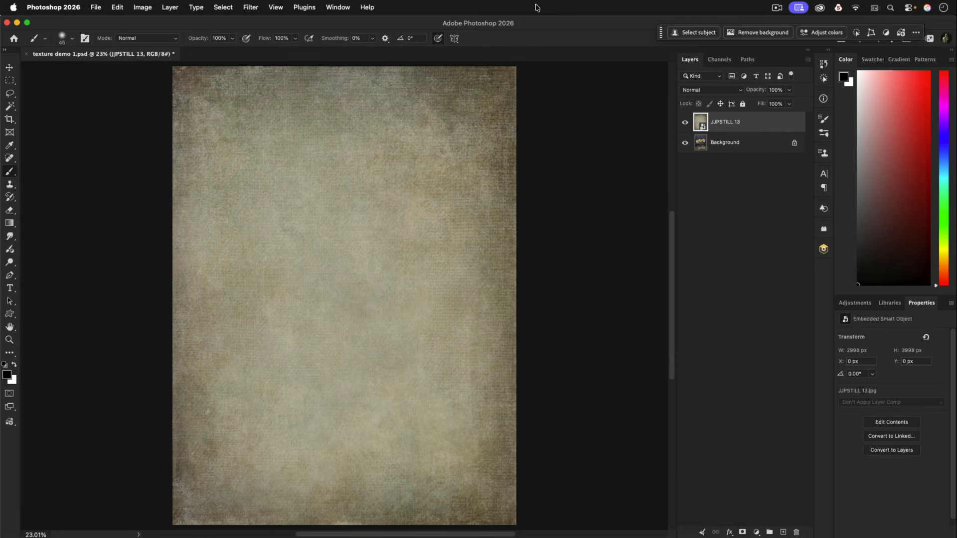
Apply the Average blur filter to the JJPSTILL 13 layer and set its blend mode to Color
{"action": "left_click", "coordinate": [250, 7]}
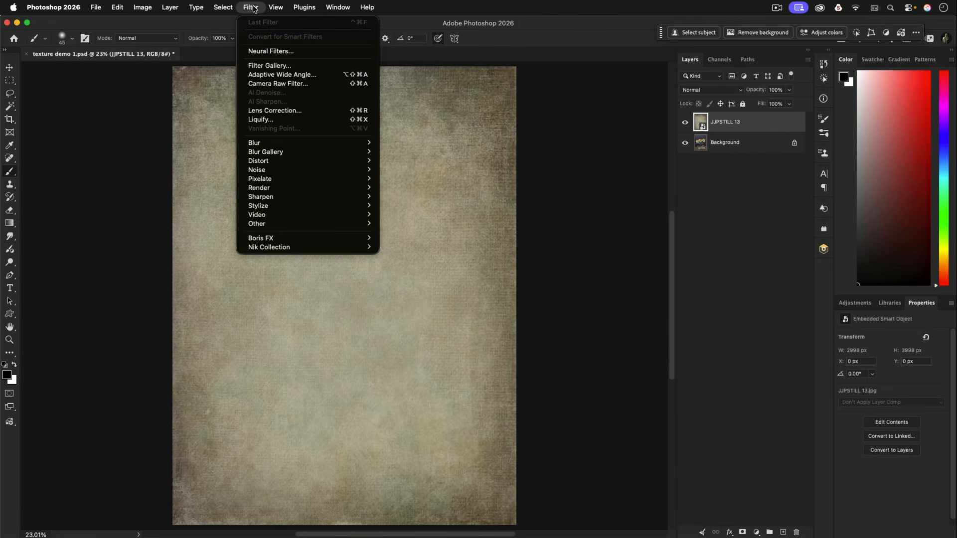
{"action": "mouse_move", "coordinate": [283, 143]}
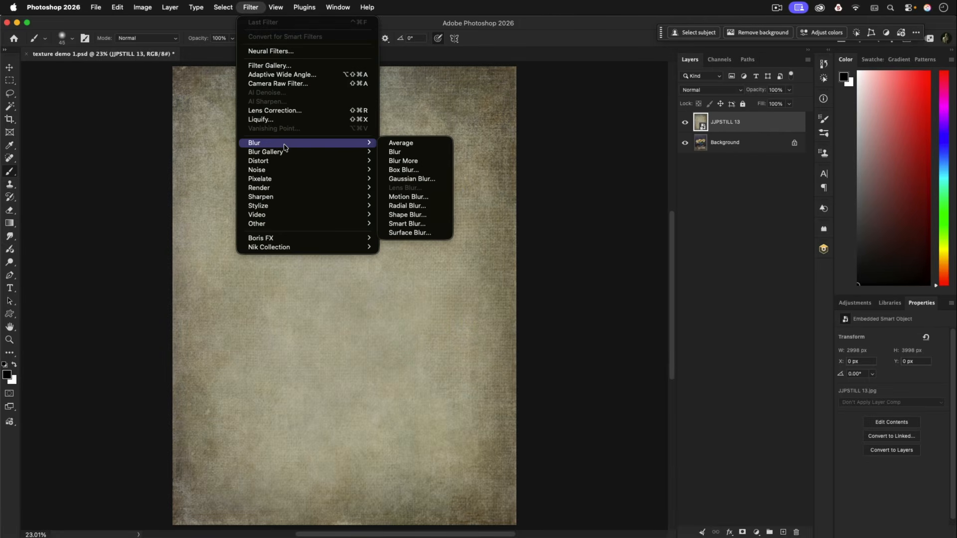
{"action": "left_click", "coordinate": [408, 144]}
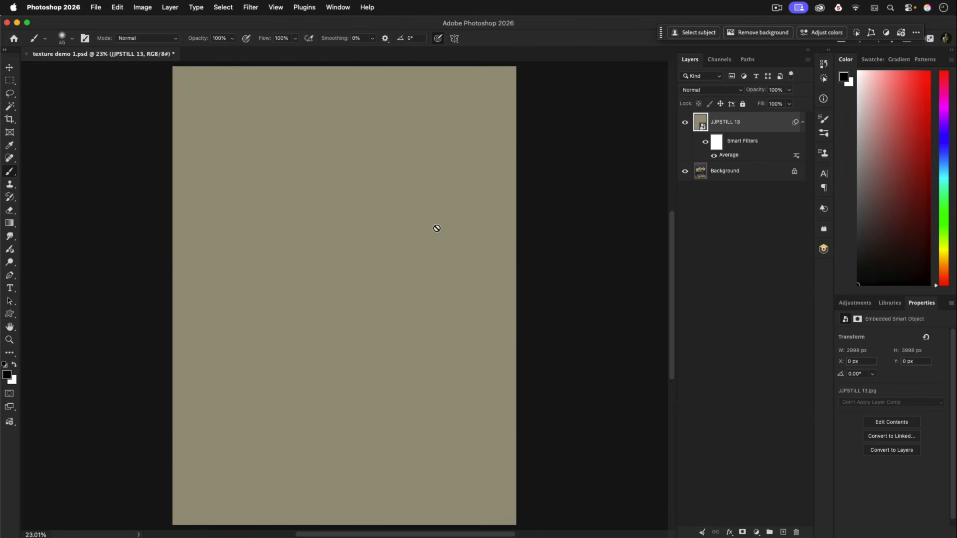
{"action": "left_click", "coordinate": [695, 92]}
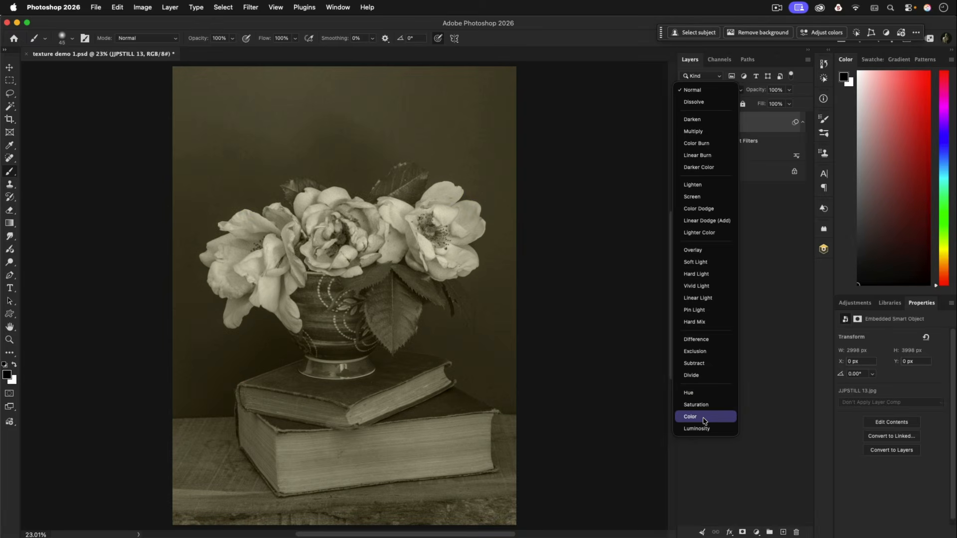
{"action": "left_click", "coordinate": [704, 418]}
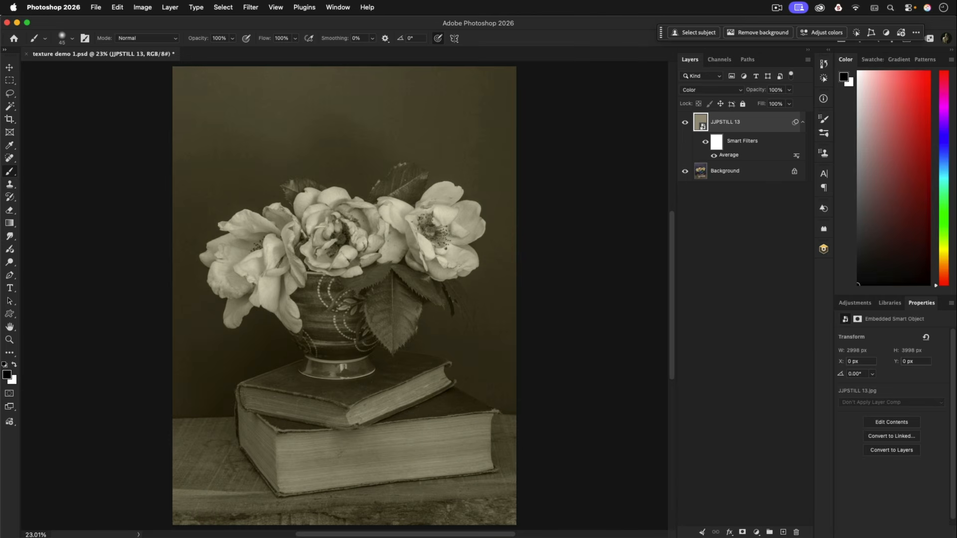
Switch to Finder and place JJPSTILL1.jpg from the sampler folder above the JJPSTILL 13 layer in the Photoshop document
{"action": "key", "text": "super+Tab"}
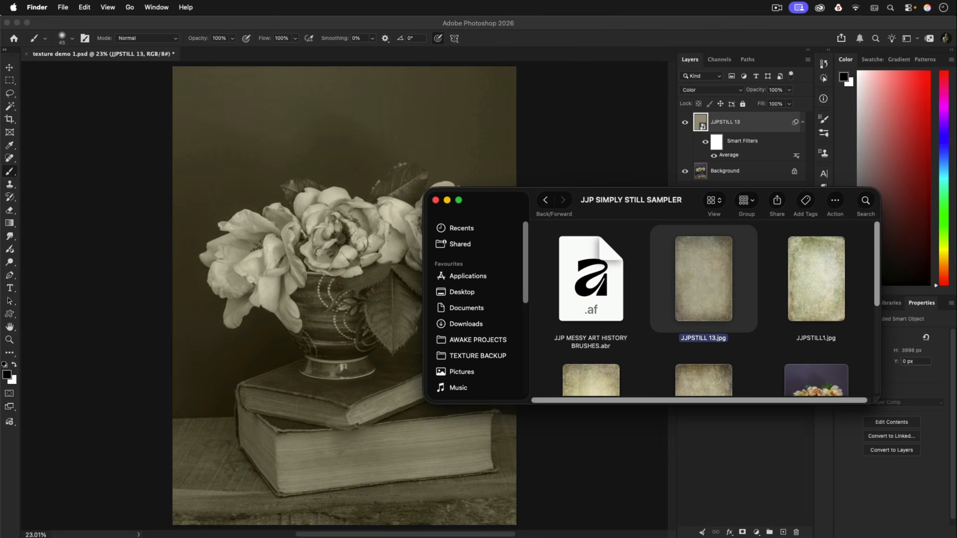
{"action": "scroll", "coordinate": [778, 275], "scroll_direction": "down", "scroll_amount": 2}
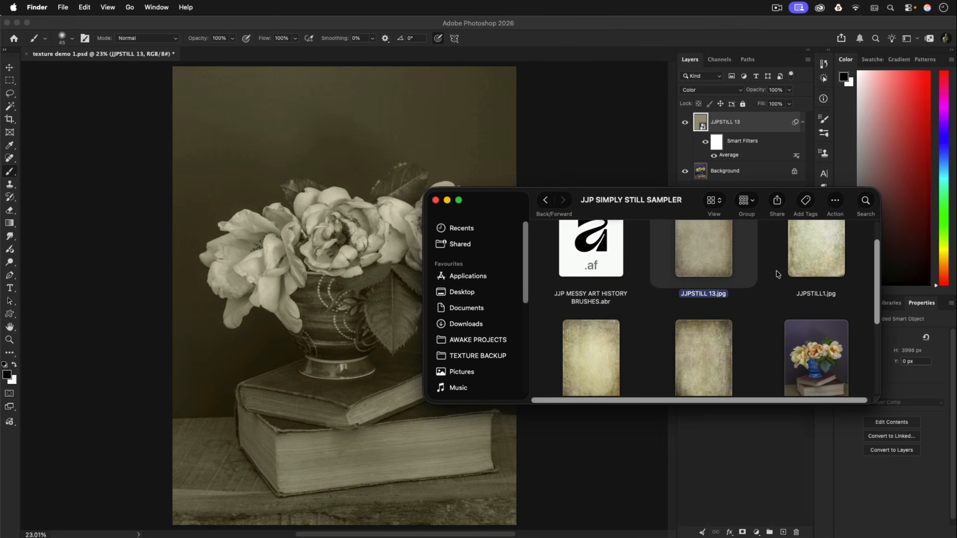
{"action": "scroll", "coordinate": [789, 269], "scroll_direction": "up", "scroll_amount": 2}
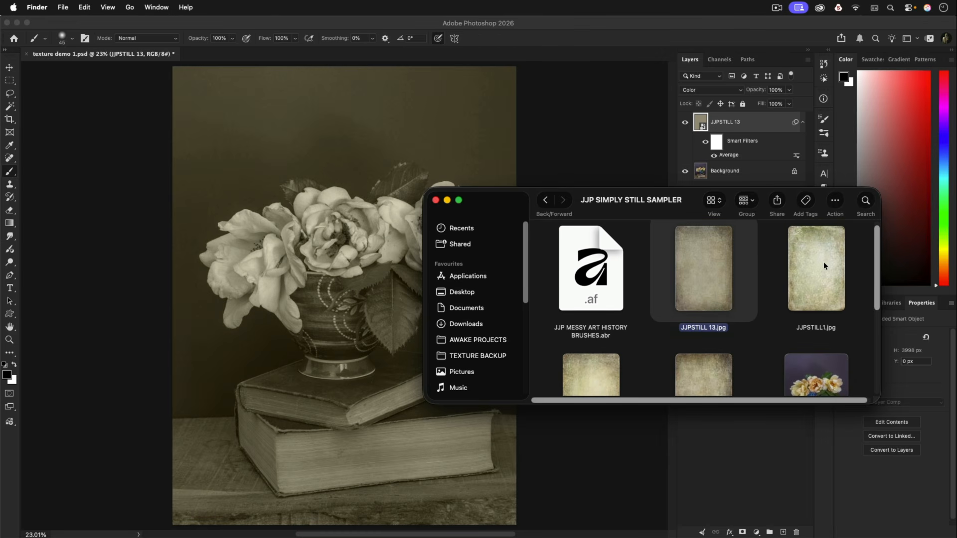
{"action": "left_click_drag", "start_coordinate": [824, 249], "coordinate": [249, 215]}
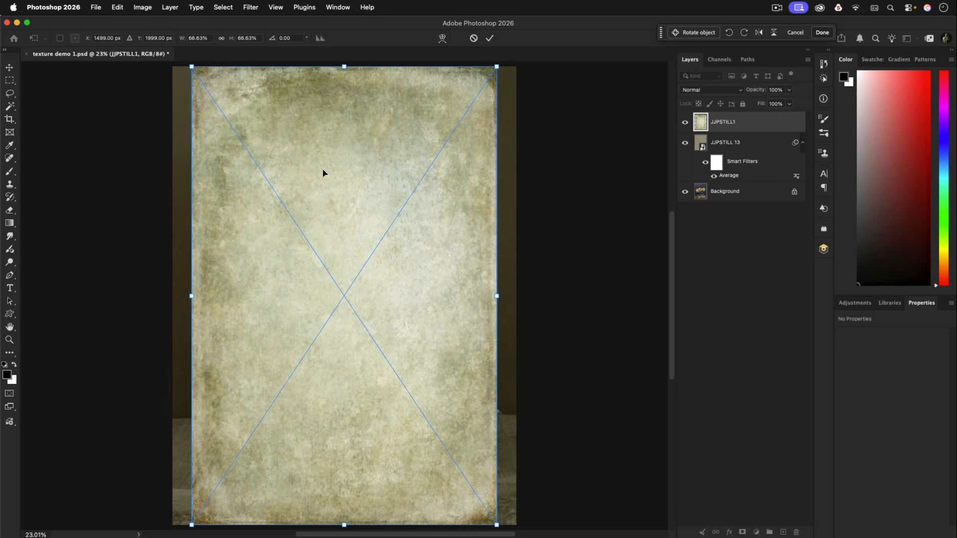
Rotate the placed JJPSTILL1 texture 90° clockwise twice
{"action": "left_click", "coordinate": [120, 7]}
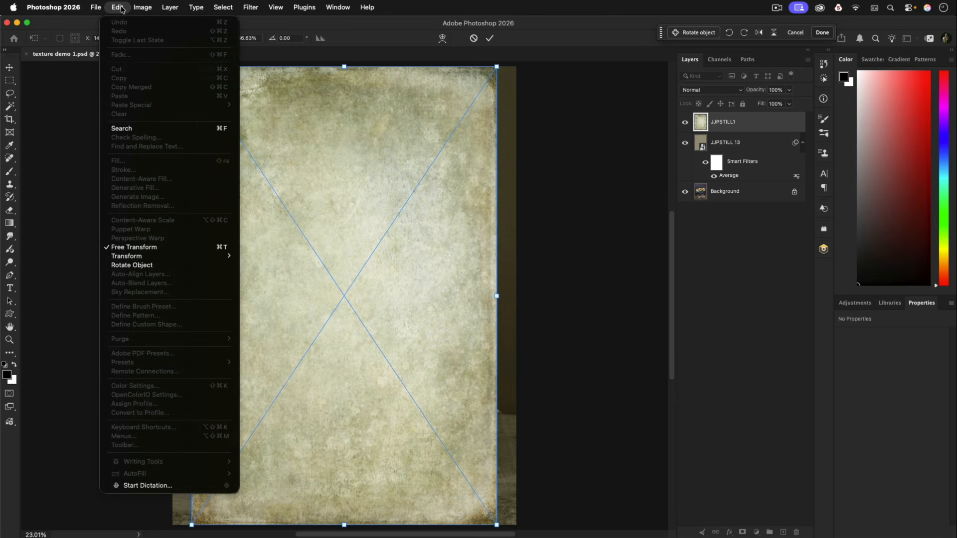
{"action": "mouse_move", "coordinate": [219, 258]}
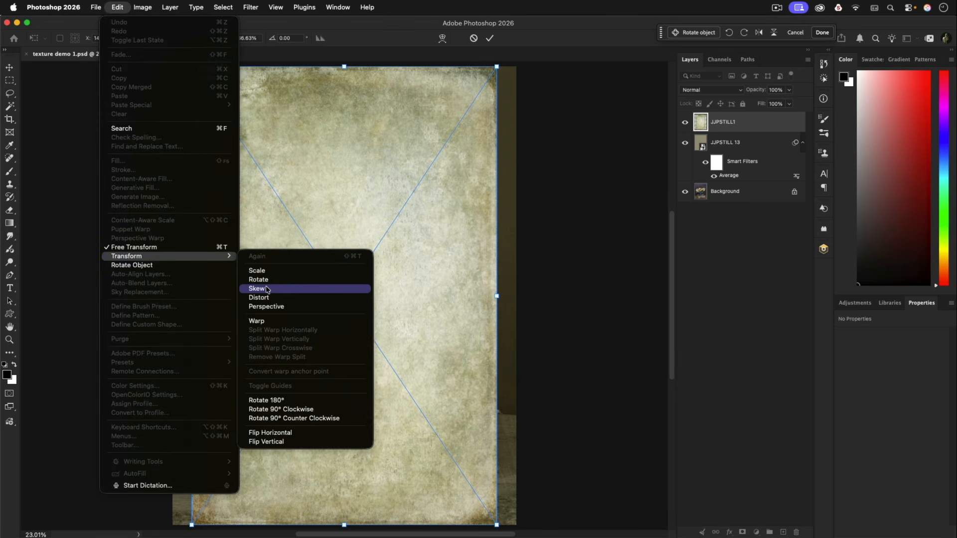
{"action": "left_click", "coordinate": [301, 411]}
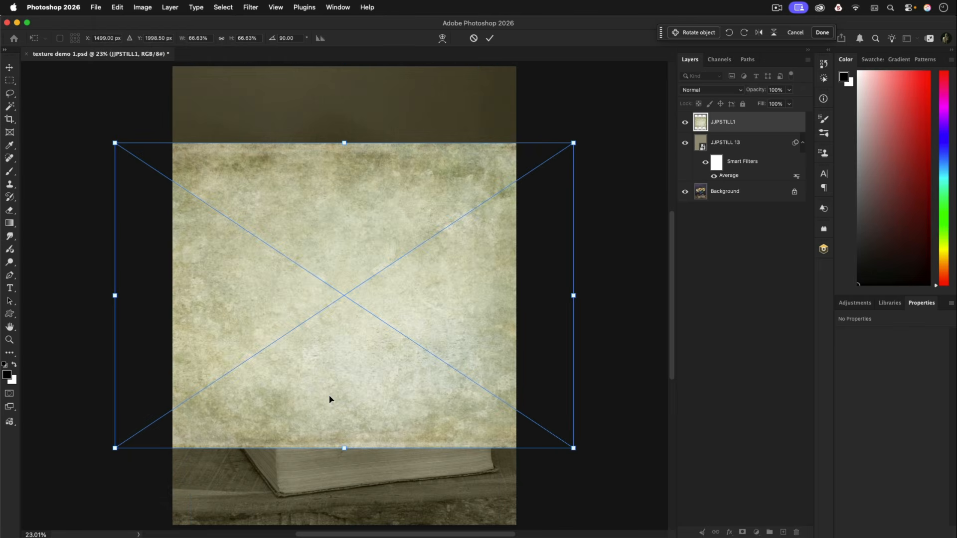
{"action": "right_click", "coordinate": [329, 399]}
{"action": "left_click", "coordinate": [373, 478]}
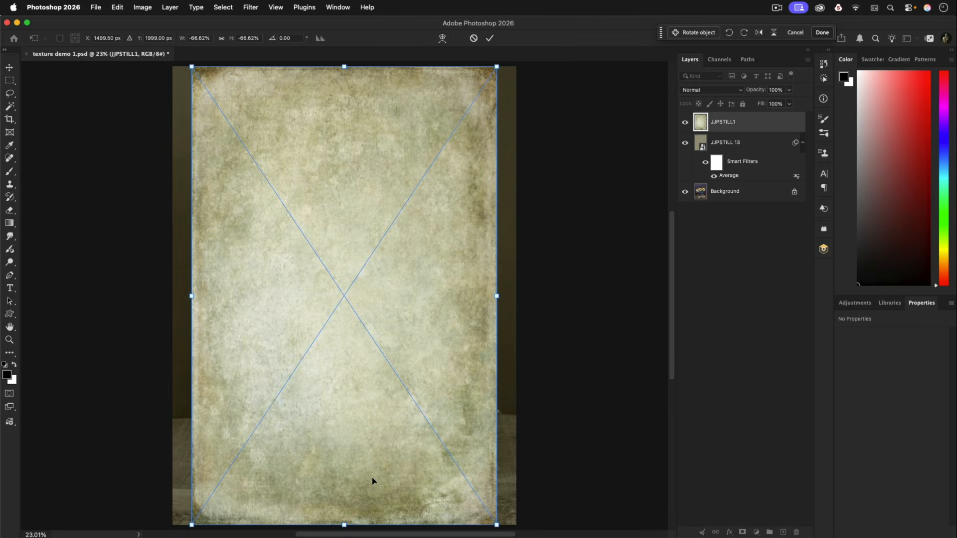
Flip the JJPSTILL1 texture horizontally, vertically and horizontally again to reposition its light area
{"action": "right_click", "coordinate": [344, 193]}
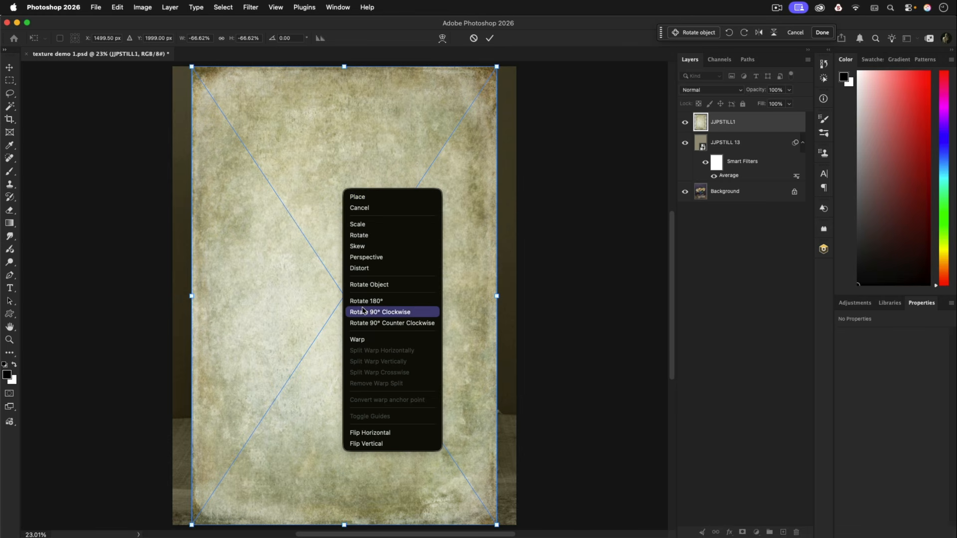
{"action": "left_click", "coordinate": [387, 437]}
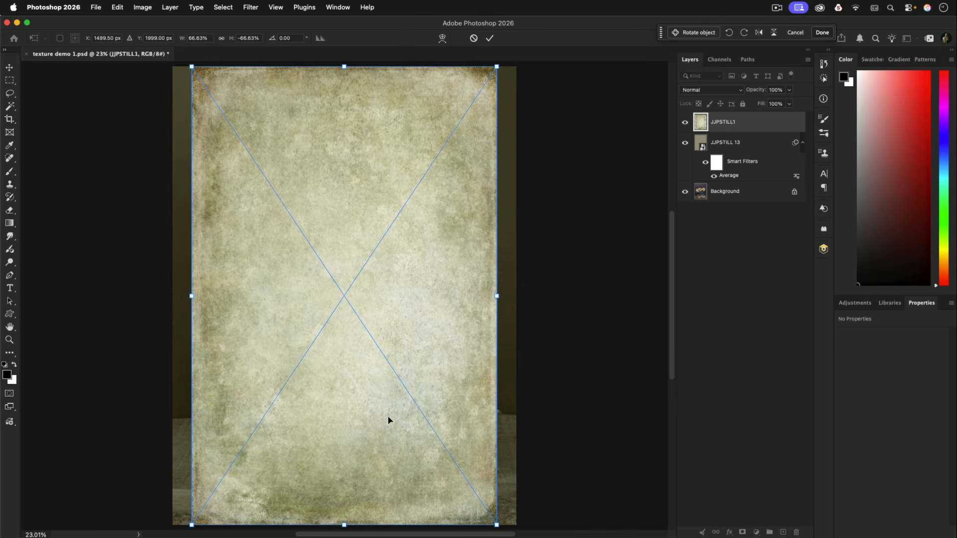
{"action": "right_click", "coordinate": [389, 420]}
{"action": "mouse_move", "coordinate": [417, 529]}
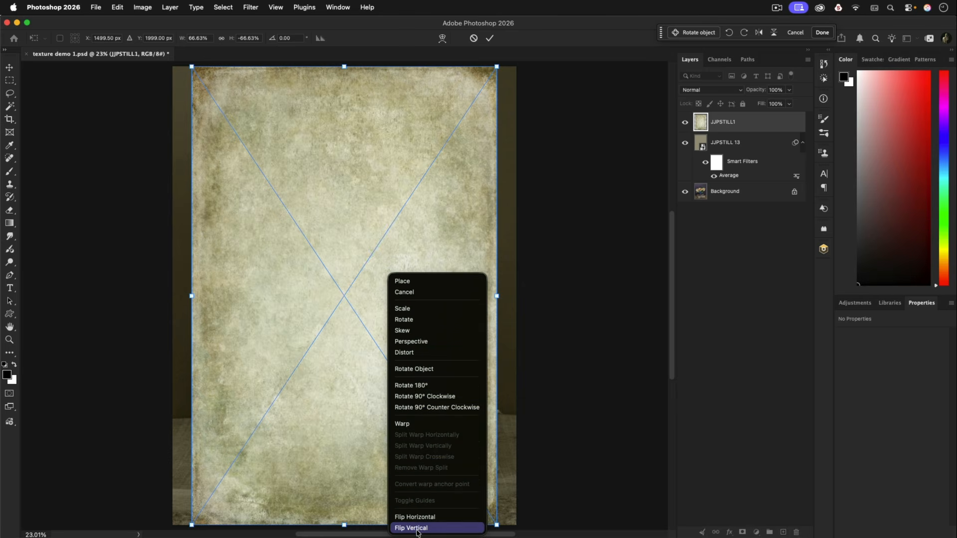
{"action": "left_click", "coordinate": [418, 529]}
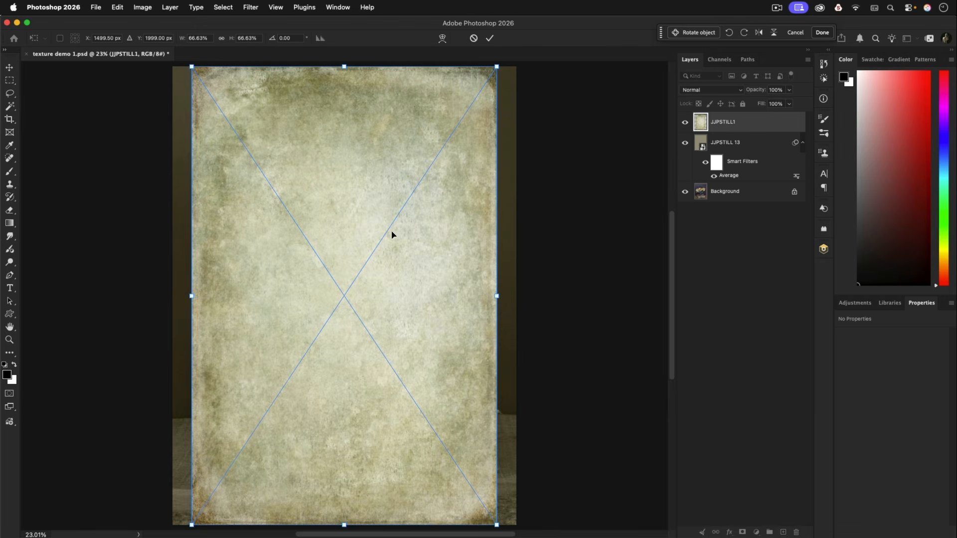
{"action": "right_click", "coordinate": [369, 230]}
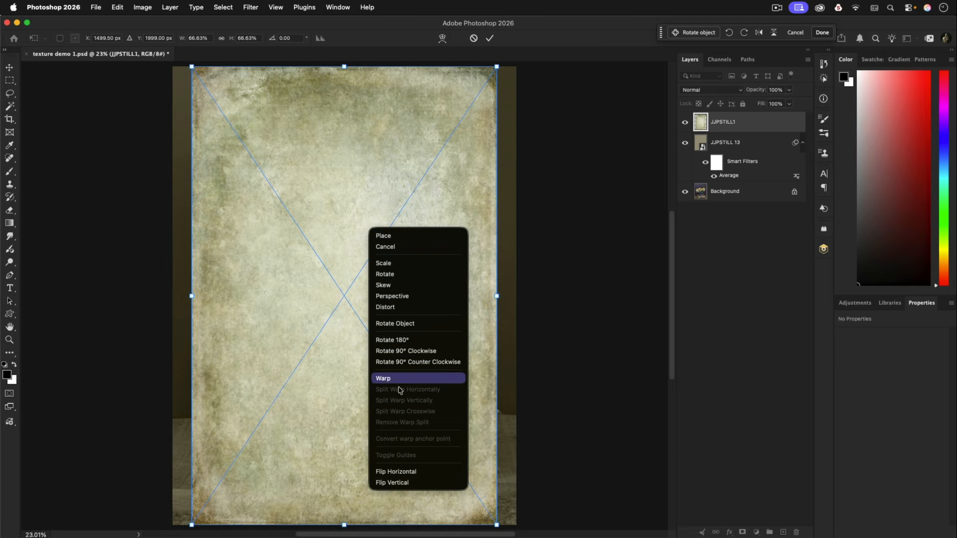
{"action": "left_click", "coordinate": [425, 475]}
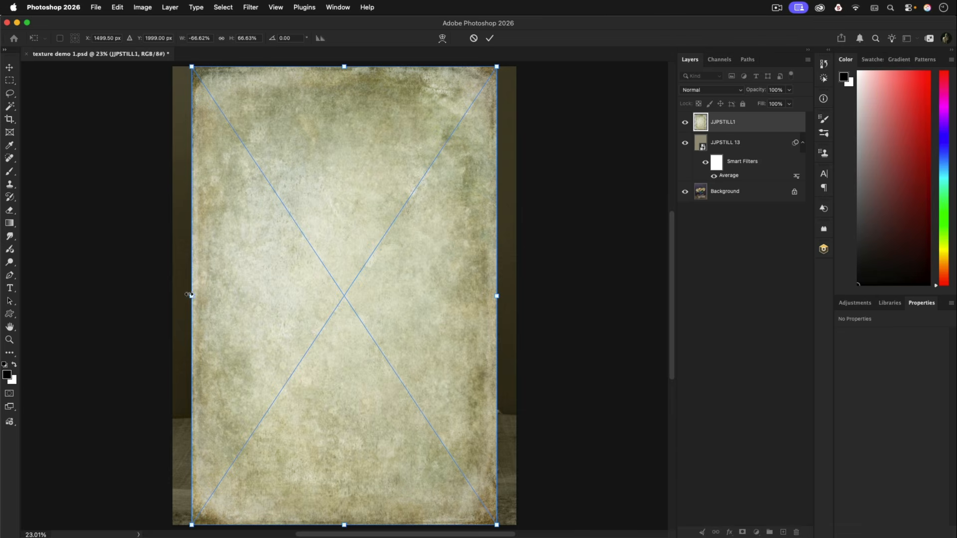
Stretch both sides of the JJPSTILL1 texture to the canvas edges, about 2998 px wide, and commit the placement
{"action": "left_click_drag", "start_coordinate": [191, 295], "coordinate": [172, 296]}
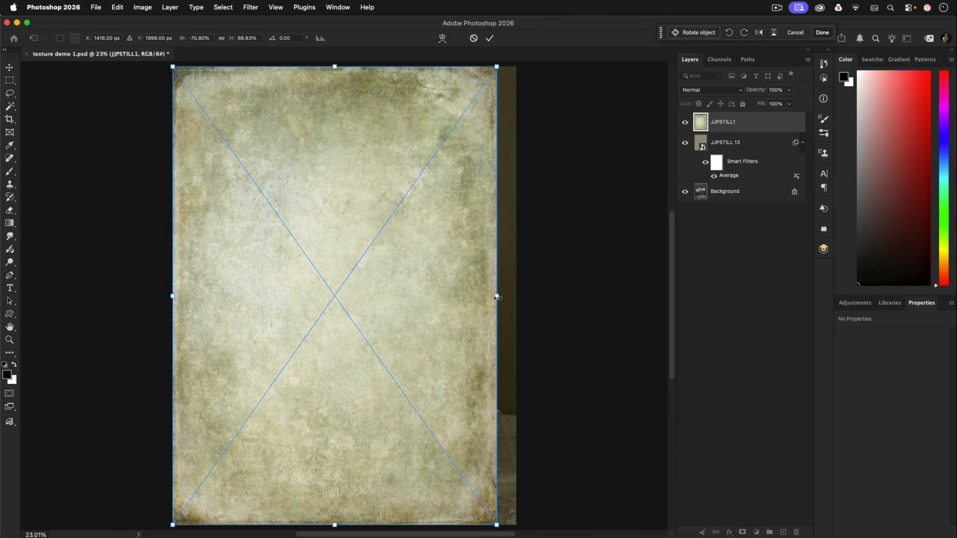
{"action": "left_click_drag", "start_coordinate": [496, 296], "coordinate": [516, 298]}
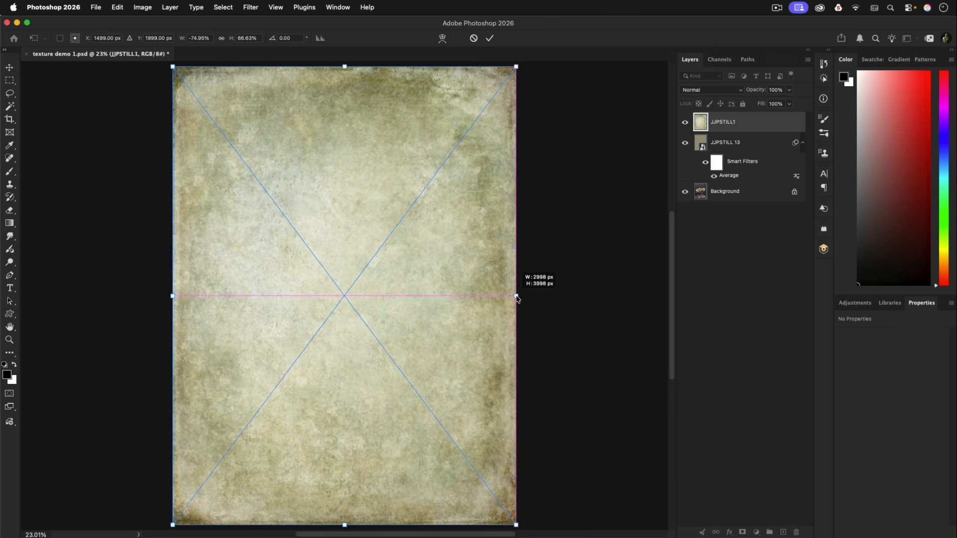
{"action": "left_click", "coordinate": [491, 38]}
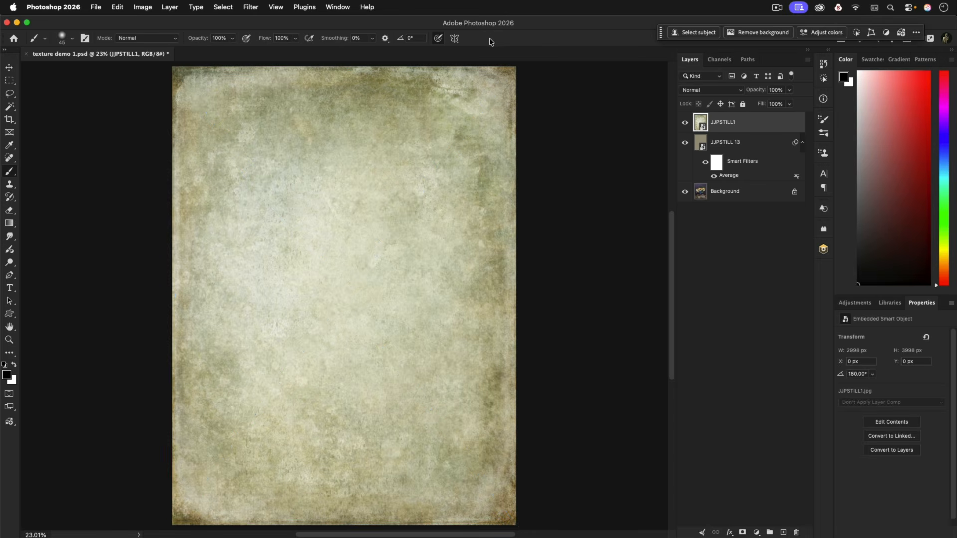
Set the JJPSTILL1 layer's blend mode to Soft Light and duplicate the layer
{"action": "left_click", "coordinate": [704, 92]}
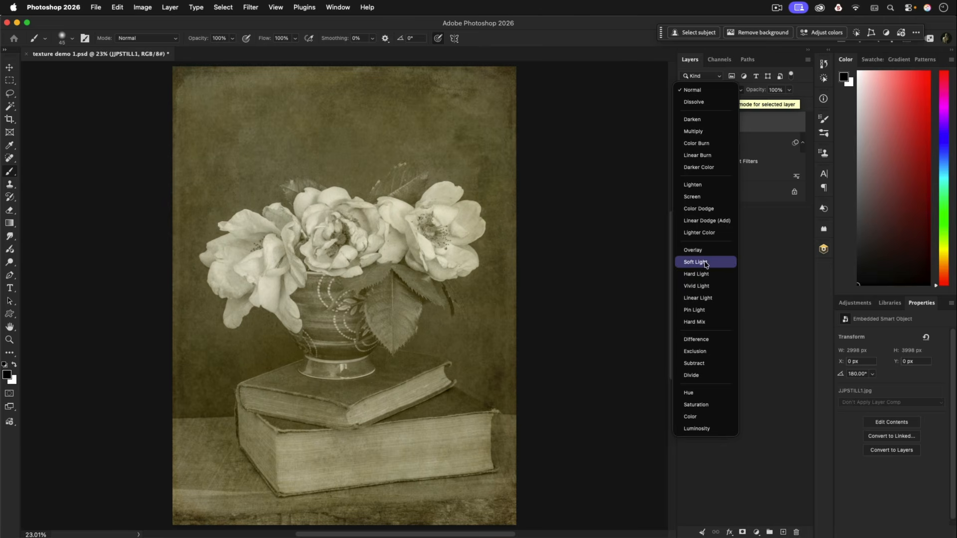
{"action": "left_click", "coordinate": [706, 265]}
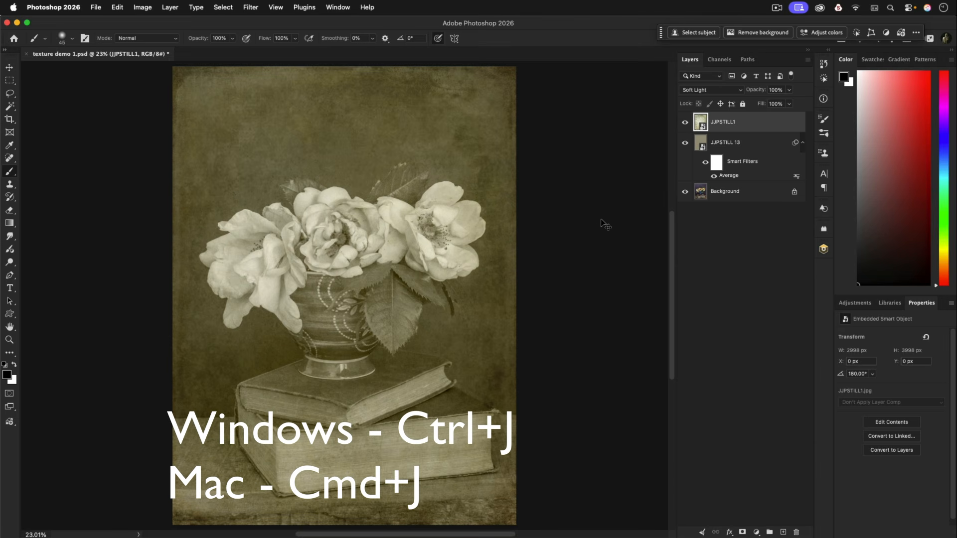
{"action": "key", "text": "super+j"}
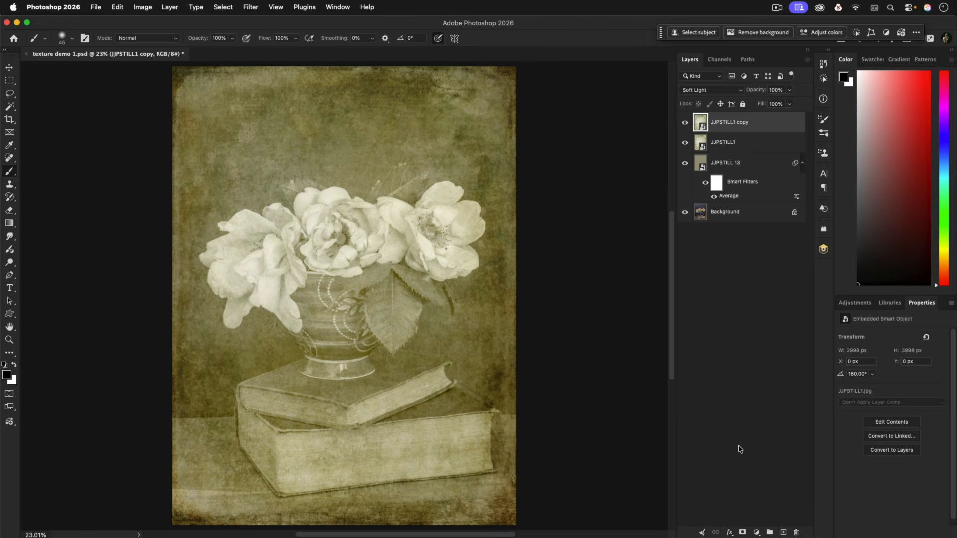
Add a white layer mask to JJPSTILL1 copy and make black the foreground color
{"action": "left_click", "coordinate": [743, 533]}
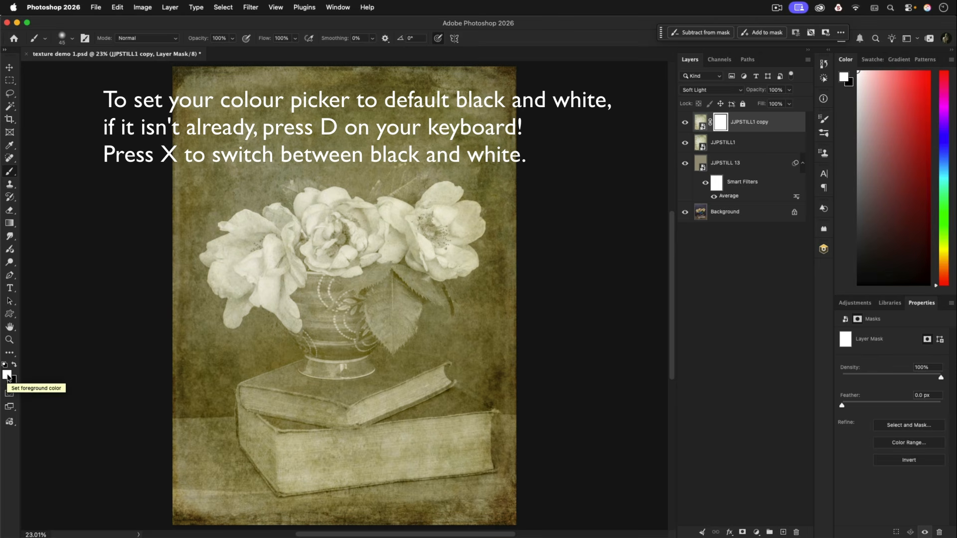
{"action": "key", "text": "d"}
{"action": "key", "text": "x"}
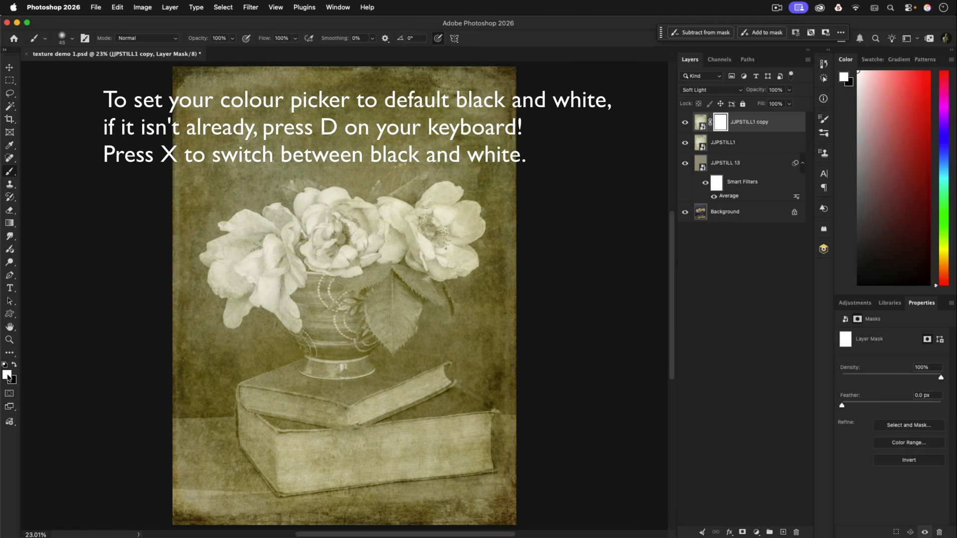
{"action": "key", "text": "x"}
{"action": "key", "text": "x"}
{"action": "key", "text": "x"}
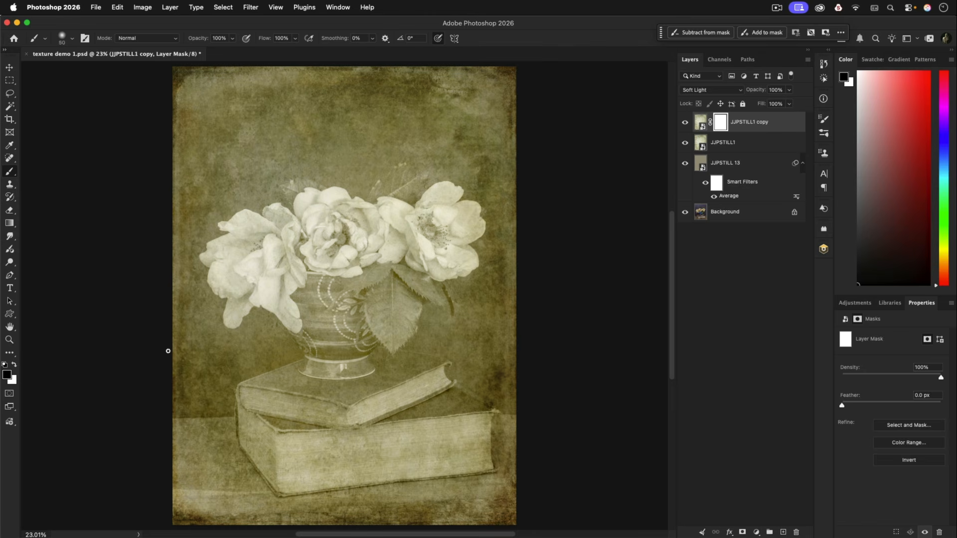
Enlarge the brush to a size of 1000
{"action": "key", "text": "bracketright"}
{"action": "key", "text": "bracketright"}
{"action": "key", "text": "bracketright"}
{"action": "key", "text": "bracketright"}
{"action": "key", "text": "bracketright"}
{"action": "key", "text": "bracketright"}
{"action": "key", "text": "bracketright"}
{"action": "key", "text": "bracketright"}
{"action": "key", "text": "bracketright"}
{"action": "key", "text": "bracketright"}
{"action": "key", "text": "bracketright"}
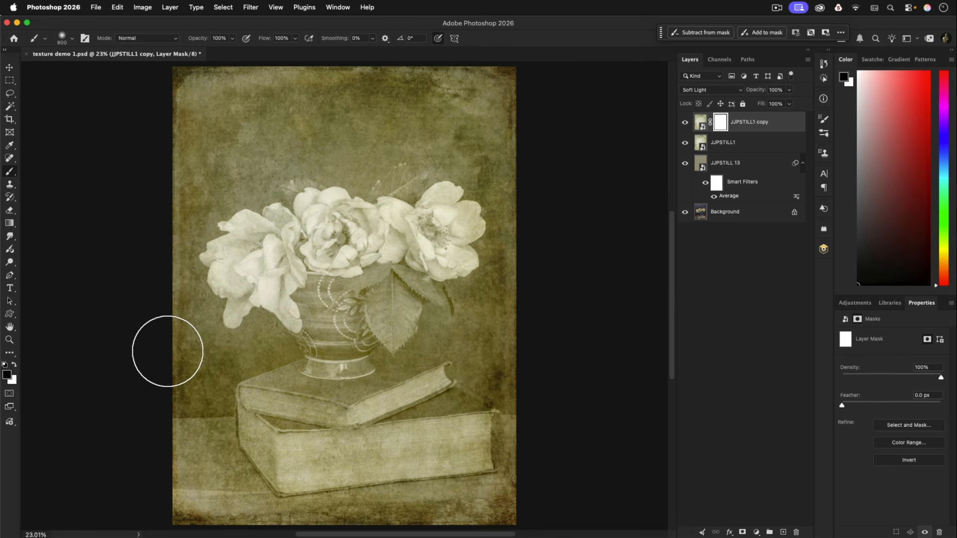
{"action": "key", "text": "bracketright"}
{"action": "key", "text": "bracketright"}
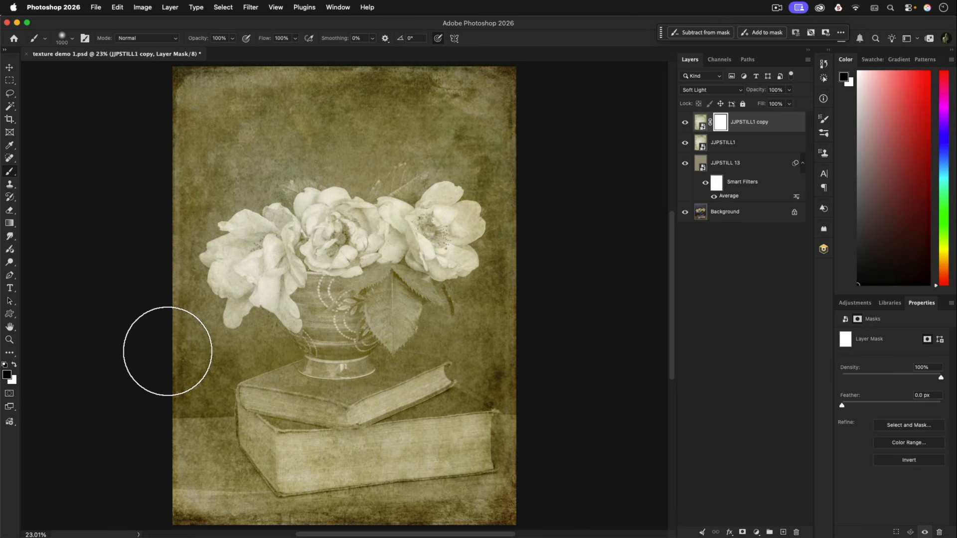
{"action": "key", "text": "bracketleft"}
{"action": "key", "text": "bracketleft"}
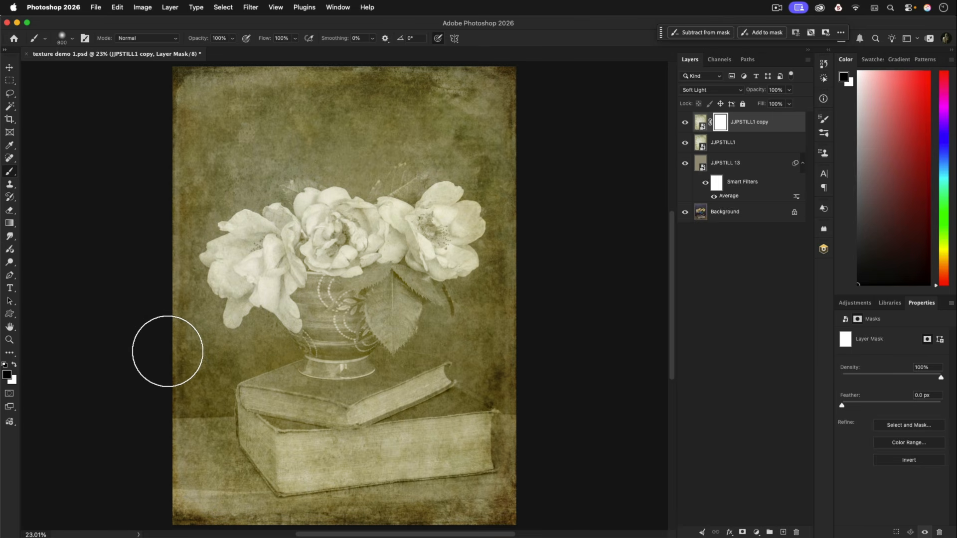
{"action": "key", "text": "bracketright"}
{"action": "key", "text": "bracketright"}
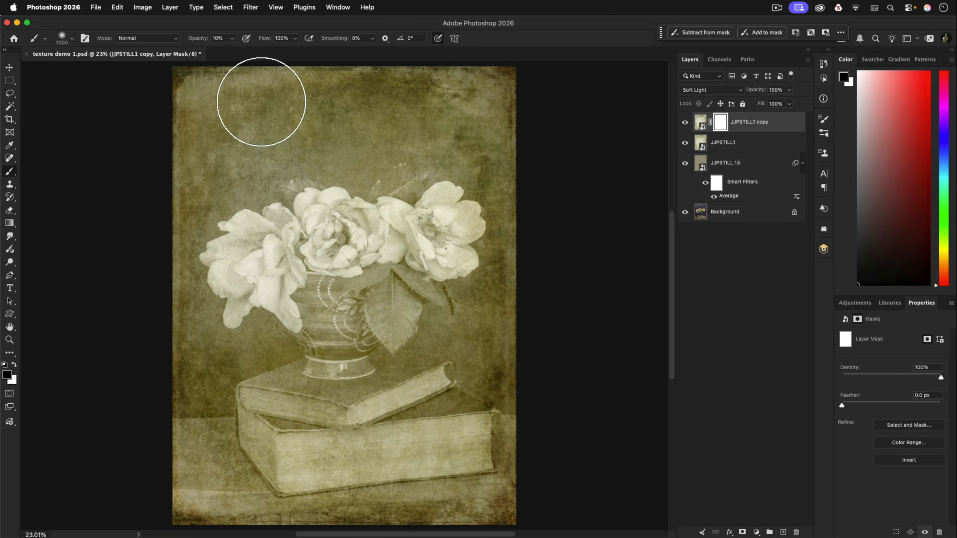
Set the brush opacity to 10% and paint black over the flowers on the JJPSTILL1 copy mask
{"action": "left_click", "coordinate": [232, 39]}
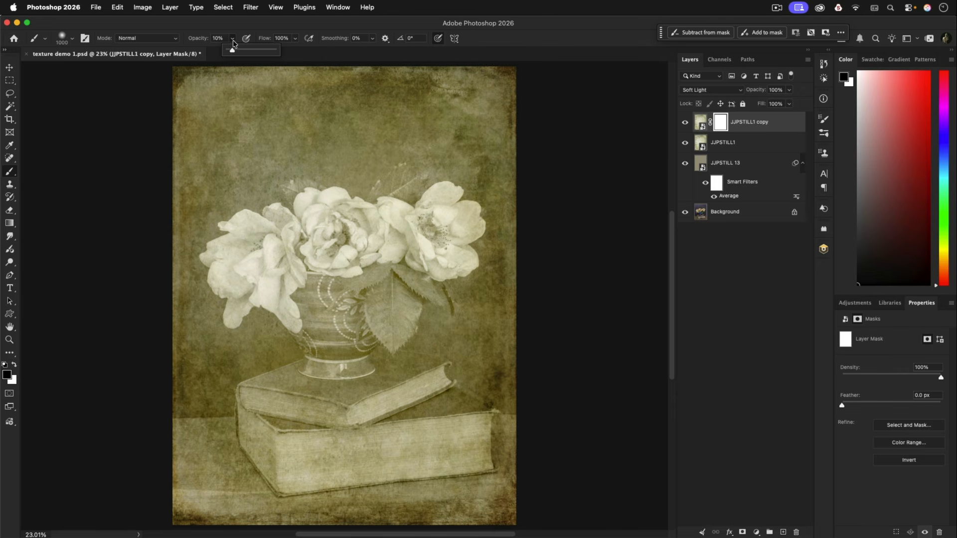
{"action": "left_click", "coordinate": [233, 40]}
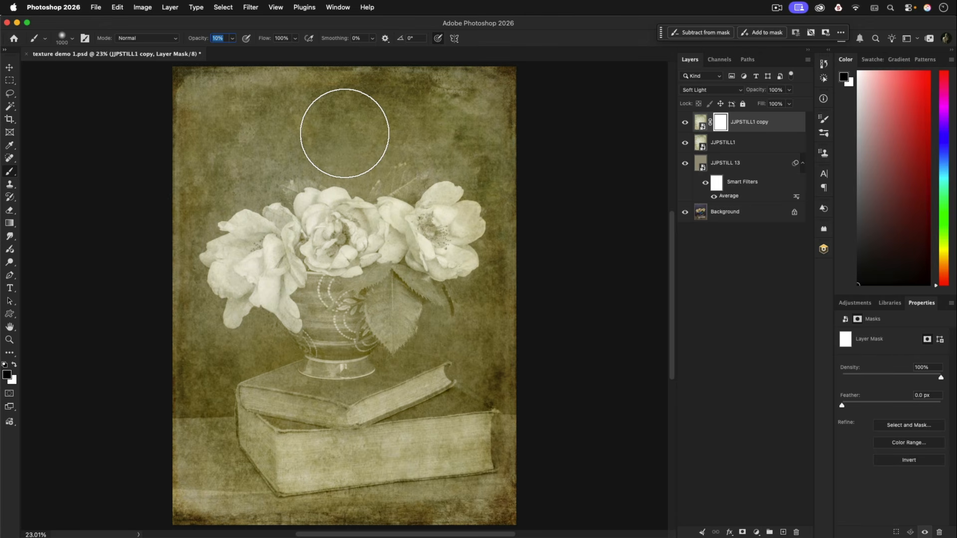
{"action": "type", "text": "1"}
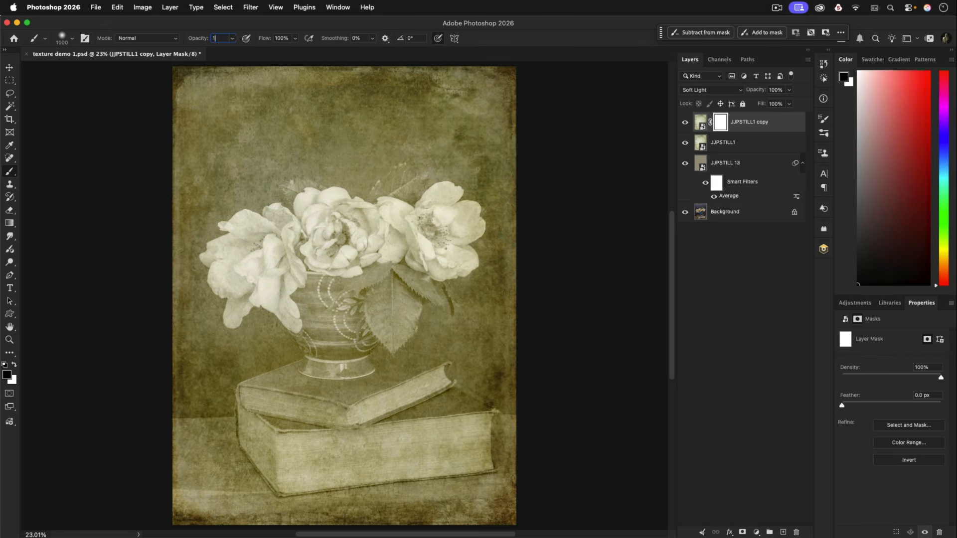
{"action": "type", "text": "0"}
{"action": "key", "text": "Return"}
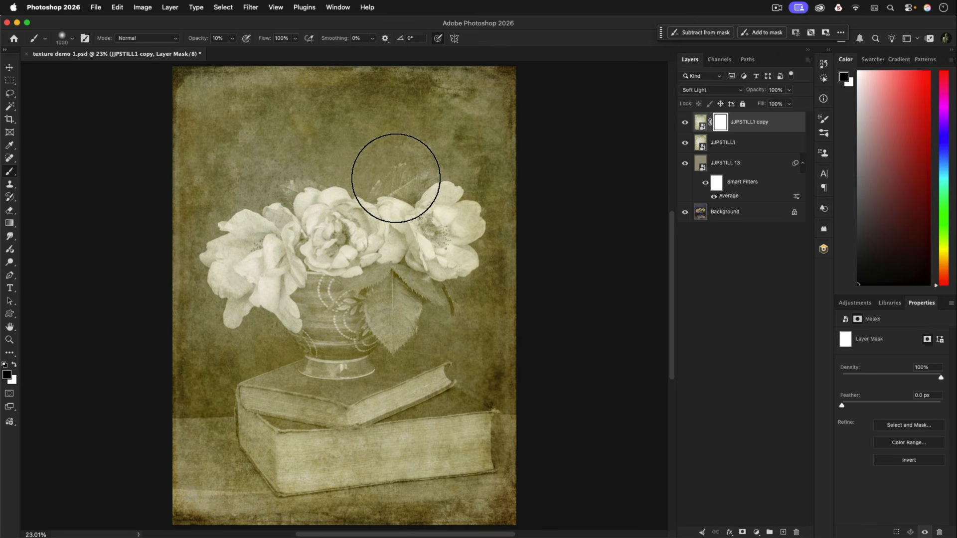
{"action": "mouse_move", "coordinate": [249, 253]}
{"action": "left_mouse_down"}
{"action": "mouse_move", "coordinate": [268, 241]}
{"action": "mouse_move", "coordinate": [278, 251]}
{"action": "mouse_move", "coordinate": [269, 252]}
{"action": "mouse_move", "coordinate": [294, 299]}
{"action": "mouse_move", "coordinate": [249, 279]}
{"action": "mouse_move", "coordinate": [259, 299]}
{"action": "mouse_move", "coordinate": [253, 272]}
{"action": "mouse_move", "coordinate": [233, 266]}
{"action": "mouse_move", "coordinate": [298, 266]}
{"action": "mouse_move", "coordinate": [339, 247]}
{"action": "mouse_move", "coordinate": [335, 236]}
{"action": "mouse_move", "coordinate": [339, 269]}
{"action": "mouse_move", "coordinate": [364, 271]}
{"action": "mouse_move", "coordinate": [362, 281]}
{"action": "mouse_move", "coordinate": [328, 255]}
{"action": "mouse_move", "coordinate": [337, 321]}
{"action": "mouse_move", "coordinate": [351, 284]}
{"action": "mouse_move", "coordinate": [322, 283]}
{"action": "mouse_move", "coordinate": [324, 340]}
{"action": "mouse_move", "coordinate": [341, 292]}
{"action": "mouse_move", "coordinate": [329, 264]}
{"action": "mouse_move", "coordinate": [352, 319]}
{"action": "mouse_move", "coordinate": [397, 276]}
{"action": "mouse_move", "coordinate": [326, 259]}
{"action": "mouse_move", "coordinate": [392, 277]}
{"action": "mouse_move", "coordinate": [406, 236]}
{"action": "mouse_move", "coordinate": [433, 281]}
{"action": "mouse_move", "coordinate": [411, 224]}
{"action": "mouse_move", "coordinate": [460, 244]}
{"action": "mouse_move", "coordinate": [423, 250]}
{"action": "mouse_move", "coordinate": [447, 208]}
{"action": "mouse_move", "coordinate": [414, 253]}
{"action": "mouse_move", "coordinate": [387, 203]}
{"action": "mouse_move", "coordinate": [393, 250]}
{"action": "mouse_move", "coordinate": [301, 232]}
{"action": "mouse_move", "coordinate": [328, 228]}
{"action": "mouse_move", "coordinate": [277, 263]}
{"action": "mouse_move", "coordinate": [258, 251]}
{"action": "mouse_move", "coordinate": [279, 288]}
{"action": "mouse_move", "coordinate": [218, 272]}
{"action": "mouse_move", "coordinate": [259, 245]}
{"action": "mouse_move", "coordinate": [225, 277]}
{"action": "mouse_move", "coordinate": [313, 245]}
{"action": "mouse_move", "coordinate": [329, 351]}
{"action": "mouse_move", "coordinate": [368, 274]}
{"action": "mouse_move", "coordinate": [347, 324]}
{"action": "mouse_move", "coordinate": [406, 284]}
{"action": "mouse_move", "coordinate": [386, 272]}
{"action": "mouse_move", "coordinate": [398, 356]}
{"action": "mouse_move", "coordinate": [351, 297]}
{"action": "mouse_move", "coordinate": [290, 359]}
{"action": "mouse_move", "coordinate": [275, 404]}
{"action": "mouse_move", "coordinate": [417, 401]}
{"action": "mouse_move", "coordinate": [384, 407]}
{"action": "mouse_move", "coordinate": [386, 374]}
{"action": "mouse_move", "coordinate": [333, 428]}
{"action": "mouse_move", "coordinate": [401, 393]}
{"action": "mouse_move", "coordinate": [417, 443]}
{"action": "mouse_move", "coordinate": [369, 406]}
{"action": "mouse_move", "coordinate": [426, 434]}
{"action": "mouse_move", "coordinate": [273, 436]}
{"action": "mouse_move", "coordinate": [336, 413]}
{"action": "mouse_move", "coordinate": [252, 438]}
{"action": "mouse_move", "coordinate": [251, 382]}
{"action": "mouse_move", "coordinate": [260, 444]}
{"action": "mouse_move", "coordinate": [257, 344]}
{"action": "mouse_move", "coordinate": [256, 396]}
{"action": "mouse_move", "coordinate": [240, 273]}
{"action": "mouse_move", "coordinate": [250, 337]}
{"action": "mouse_move", "coordinate": [324, 253]}
{"action": "mouse_move", "coordinate": [385, 253]}
{"action": "mouse_move", "coordinate": [396, 203]}
{"action": "mouse_move", "coordinate": [380, 171]}
{"action": "mouse_move", "coordinate": [416, 247]}
{"action": "mouse_move", "coordinate": [417, 332]}
{"action": "mouse_move", "coordinate": [427, 237]}
{"action": "mouse_move", "coordinate": [465, 267]}
{"action": "mouse_move", "coordinate": [358, 272]}
{"action": "mouse_move", "coordinate": [243, 226]}
{"action": "mouse_move", "coordinate": [295, 378]}
{"action": "mouse_move", "coordinate": [278, 425]}
{"action": "mouse_move", "coordinate": [415, 420]}
{"action": "mouse_move", "coordinate": [461, 442]}
{"action": "mouse_move", "coordinate": [284, 438]}
{"action": "mouse_move", "coordinate": [248, 406]}
{"action": "mouse_move", "coordinate": [294, 395]}
{"action": "mouse_move", "coordinate": [279, 220]}
{"action": "mouse_move", "coordinate": [248, 299]}
{"action": "mouse_move", "coordinate": [250, 237]}
{"action": "mouse_move", "coordinate": [363, 246]}
{"action": "mouse_move", "coordinate": [421, 262]}
{"action": "mouse_move", "coordinate": [423, 203]}
{"action": "mouse_move", "coordinate": [452, 265]}
{"action": "mouse_move", "coordinate": [348, 331]}
{"action": "mouse_move", "coordinate": [304, 293]}
{"action": "mouse_move", "coordinate": [273, 230]}
{"action": "mouse_move", "coordinate": [331, 252]}
{"action": "mouse_move", "coordinate": [231, 235]}
{"action": "mouse_move", "coordinate": [284, 274]}
{"action": "mouse_move", "coordinate": [257, 325]}
{"action": "mouse_move", "coordinate": [249, 315]}
{"action": "mouse_move", "coordinate": [321, 406]}
{"action": "mouse_move", "coordinate": [342, 391]}
{"action": "mouse_move", "coordinate": [472, 408]}
{"action": "mouse_move", "coordinate": [367, 314]}
{"action": "mouse_move", "coordinate": [421, 281]}
{"action": "mouse_move", "coordinate": [446, 249]}
{"action": "mouse_move", "coordinate": [438, 242]}
{"action": "mouse_move", "coordinate": [393, 242]}
{"action": "mouse_move", "coordinate": [410, 260]}
{"action": "mouse_move", "coordinate": [324, 200]}
{"action": "mouse_move", "coordinate": [241, 175]}
{"action": "mouse_move", "coordinate": [231, 206]}
{"action": "mouse_move", "coordinate": [363, 137]}
{"action": "mouse_move", "coordinate": [453, 214]}
{"action": "mouse_move", "coordinate": [434, 340]}
{"action": "mouse_move", "coordinate": [304, 397]}
{"action": "mouse_move", "coordinate": [252, 406]}
{"action": "mouse_move", "coordinate": [287, 419]}
{"action": "mouse_move", "coordinate": [425, 417]}
{"action": "mouse_move", "coordinate": [479, 367]}
{"action": "mouse_move", "coordinate": [459, 359]}
{"action": "mouse_move", "coordinate": [455, 250]}
{"action": "mouse_move", "coordinate": [399, 253]}
{"action": "mouse_move", "coordinate": [300, 218]}
{"action": "mouse_move", "coordinate": [229, 293]}
{"action": "mouse_move", "coordinate": [252, 205]}
{"action": "mouse_move", "coordinate": [254, 250]}
{"action": "mouse_move", "coordinate": [274, 269]}
{"action": "mouse_move", "coordinate": [279, 188]}
{"action": "mouse_move", "coordinate": [405, 164]}
{"action": "mouse_move", "coordinate": [454, 207]}
{"action": "mouse_move", "coordinate": [295, 324]}
{"action": "mouse_move", "coordinate": [331, 304]}
{"action": "mouse_move", "coordinate": [334, 355]}
{"action": "mouse_move", "coordinate": [395, 282]}
{"action": "mouse_move", "coordinate": [406, 222]}
{"action": "mouse_move", "coordinate": [453, 239]}
{"action": "mouse_move", "coordinate": [383, 269]}
{"action": "mouse_move", "coordinate": [304, 278]}
{"action": "mouse_move", "coordinate": [271, 263]}
{"action": "mouse_move", "coordinate": [250, 278]}
{"action": "mouse_move", "coordinate": [234, 253]}
{"action": "mouse_move", "coordinate": [252, 256]}
{"action": "mouse_move", "coordinate": [262, 295]}
{"action": "mouse_move", "coordinate": [244, 278]}
{"action": "mouse_move", "coordinate": [319, 286]}
{"action": "mouse_move", "coordinate": [395, 268]}
{"action": "mouse_move", "coordinate": [384, 214]}
{"action": "mouse_move", "coordinate": [269, 393]}
{"action": "mouse_move", "coordinate": [324, 444]}
{"action": "mouse_move", "coordinate": [373, 453]}
{"action": "mouse_move", "coordinate": [322, 427]}
{"action": "mouse_move", "coordinate": [291, 385]}
{"action": "mouse_move", "coordinate": [325, 399]}
{"action": "mouse_move", "coordinate": [461, 410]}
{"action": "mouse_move", "coordinate": [355, 325]}
{"action": "mouse_move", "coordinate": [292, 419]}
{"action": "mouse_move", "coordinate": [440, 205]}
{"action": "mouse_move", "coordinate": [333, 254]}
{"action": "mouse_move", "coordinate": [281, 295]}
{"action": "mouse_move", "coordinate": [247, 237]}
{"action": "mouse_move", "coordinate": [246, 301]}
{"action": "mouse_move", "coordinate": [272, 293]}
{"action": "mouse_move", "coordinate": [250, 239]}
{"action": "mouse_move", "coordinate": [342, 235]}
{"action": "mouse_move", "coordinate": [400, 252]}
{"action": "mouse_move", "coordinate": [337, 374]}
{"action": "mouse_move", "coordinate": [269, 364]}
{"action": "mouse_move", "coordinate": [354, 261]}
{"action": "left_mouse_up"}
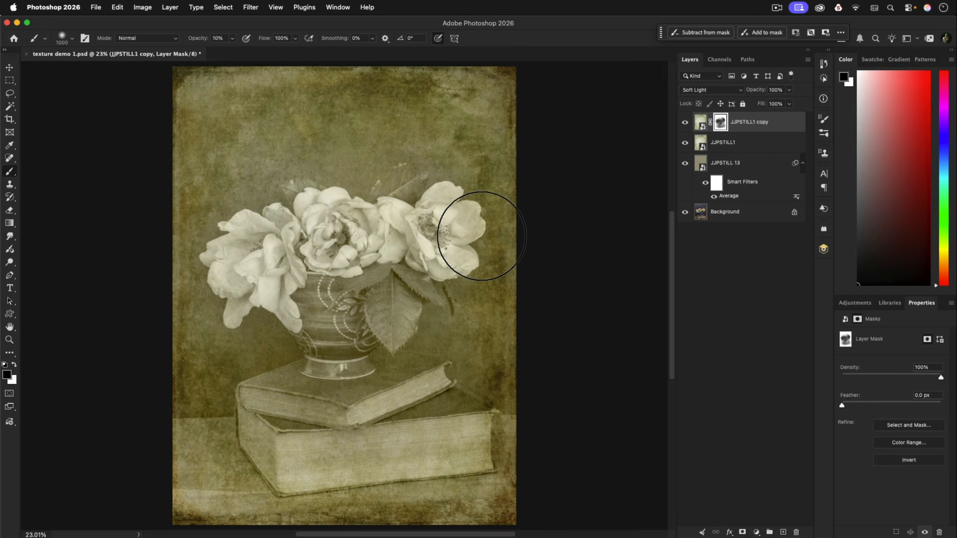
Replace the painted mask on JJPSTILL1 copy with a new black layer mask
{"action": "right_click", "coordinate": [720, 124]}
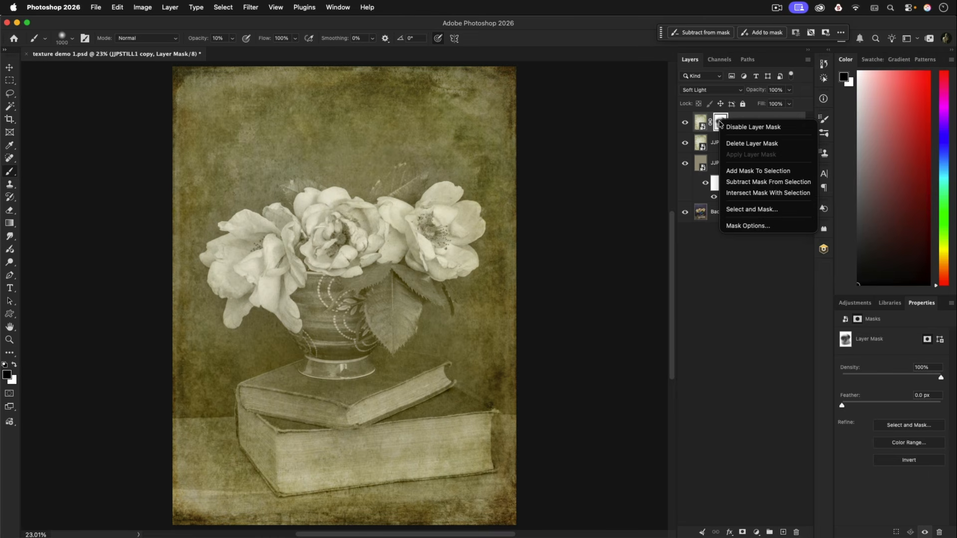
{"action": "left_click", "coordinate": [731, 144]}
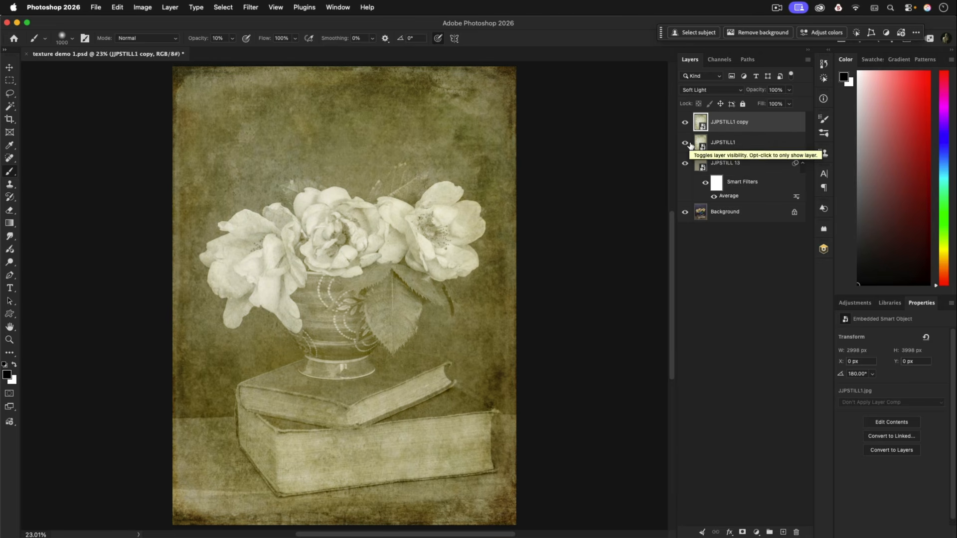
{"action": "left_click", "coordinate": [742, 532], "text": "alt"}
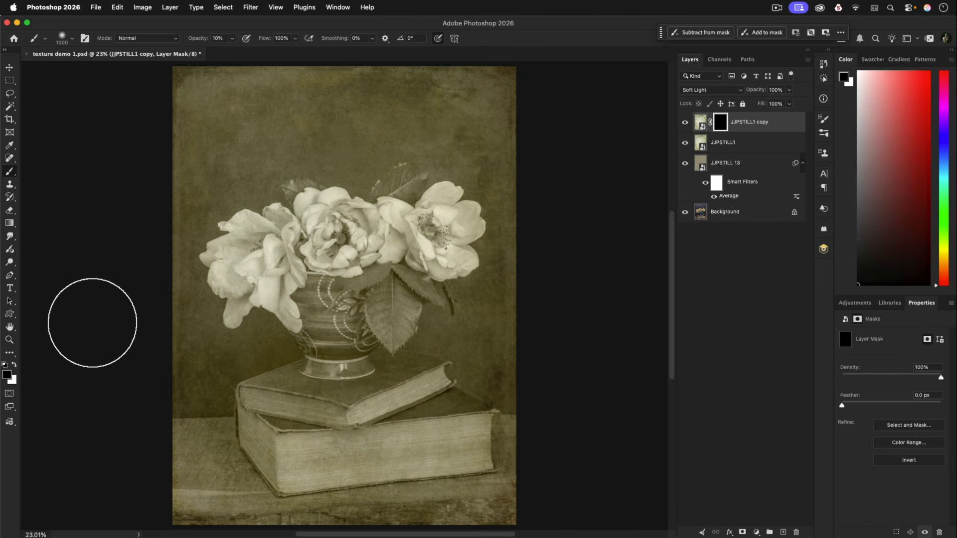
Paint white at 20% brush opacity around the photo's edges on the JJPSTILL1 copy mask
{"action": "key", "text": "x"}
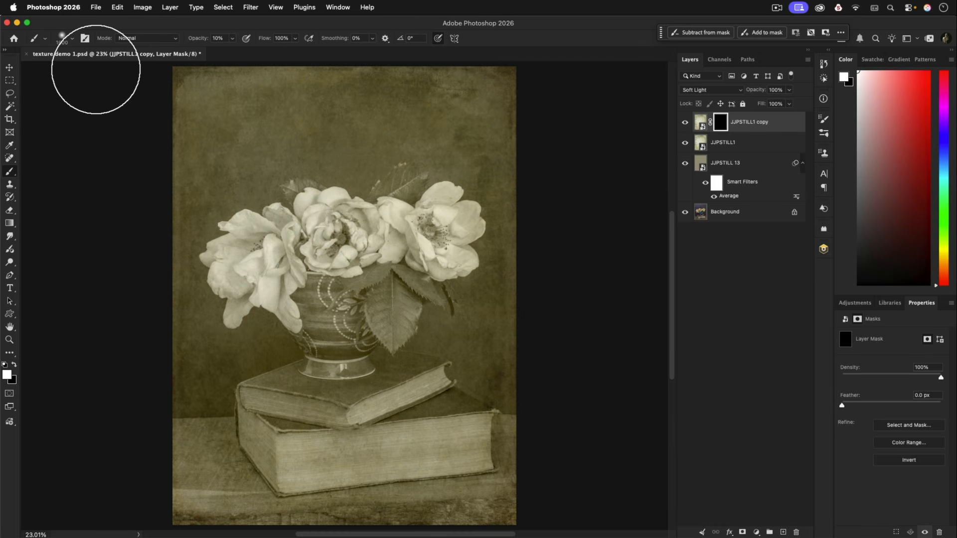
{"action": "key", "text": "2"}
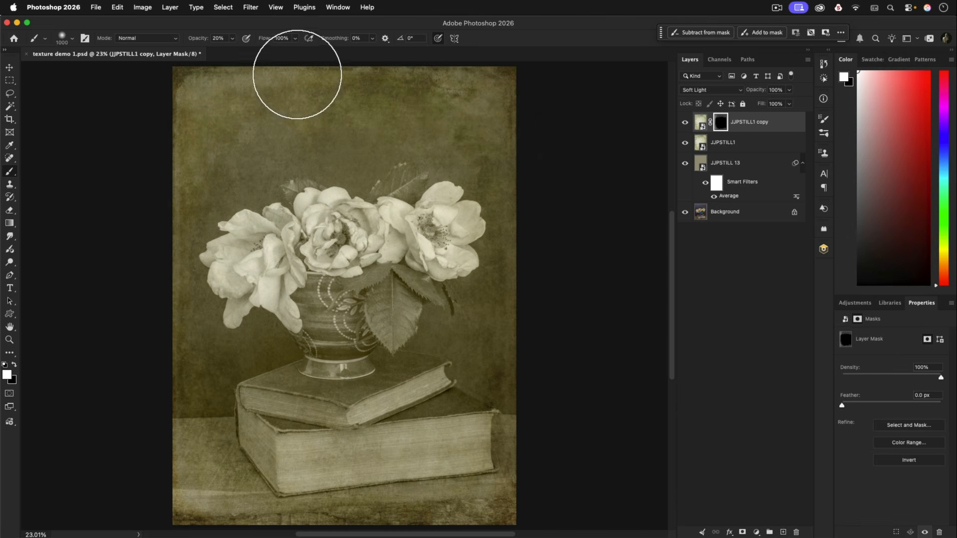
{"action": "mouse_move", "coordinate": [528, 166]}
{"action": "left_mouse_down"}
{"action": "mouse_move", "coordinate": [500, 475]}
{"action": "mouse_move", "coordinate": [316, 481]}
{"action": "mouse_move", "coordinate": [177, 451]}
{"action": "mouse_move", "coordinate": [142, 397]}
{"action": "mouse_move", "coordinate": [177, 415]}
{"action": "mouse_move", "coordinate": [148, 379]}
{"action": "mouse_move", "coordinate": [144, 294]}
{"action": "mouse_move", "coordinate": [180, 69]}
{"action": "mouse_move", "coordinate": [160, 95]}
{"action": "mouse_move", "coordinate": [216, 82]}
{"action": "mouse_move", "coordinate": [493, 90]}
{"action": "mouse_move", "coordinate": [277, 73]}
{"action": "mouse_move", "coordinate": [195, 152]}
{"action": "mouse_move", "coordinate": [163, 265]}
{"action": "mouse_move", "coordinate": [175, 422]}
{"action": "mouse_move", "coordinate": [150, 408]}
{"action": "mouse_move", "coordinate": [180, 141]}
{"action": "mouse_move", "coordinate": [369, 75]}
{"action": "mouse_move", "coordinate": [512, 98]}
{"action": "mouse_move", "coordinate": [531, 419]}
{"action": "mouse_move", "coordinate": [534, 327]}
{"action": "mouse_move", "coordinate": [539, 388]}
{"action": "mouse_move", "coordinate": [504, 477]}
{"action": "mouse_move", "coordinate": [405, 515]}
{"action": "mouse_move", "coordinate": [502, 491]}
{"action": "mouse_move", "coordinate": [383, 502]}
{"action": "mouse_move", "coordinate": [214, 489]}
{"action": "mouse_move", "coordinate": [160, 352]}
{"action": "mouse_move", "coordinate": [180, 427]}
{"action": "mouse_move", "coordinate": [141, 358]}
{"action": "mouse_move", "coordinate": [151, 261]}
{"action": "mouse_move", "coordinate": [194, 102]}
{"action": "mouse_move", "coordinate": [360, 84]}
{"action": "mouse_move", "coordinate": [503, 109]}
{"action": "mouse_move", "coordinate": [526, 150]}
{"action": "mouse_move", "coordinate": [519, 435]}
{"action": "mouse_move", "coordinate": [462, 498]}
{"action": "mouse_move", "coordinate": [479, 505]}
{"action": "mouse_move", "coordinate": [288, 476]}
{"action": "mouse_move", "coordinate": [187, 479]}
{"action": "mouse_move", "coordinate": [171, 353]}
{"action": "mouse_move", "coordinate": [135, 326]}
{"action": "mouse_move", "coordinate": [156, 362]}
{"action": "mouse_move", "coordinate": [213, 358]}
{"action": "mouse_move", "coordinate": [187, 380]}
{"action": "mouse_move", "coordinate": [178, 288]}
{"action": "mouse_move", "coordinate": [158, 281]}
{"action": "mouse_move", "coordinate": [172, 103]}
{"action": "mouse_move", "coordinate": [423, 79]}
{"action": "mouse_move", "coordinate": [173, 207]}
{"action": "mouse_move", "coordinate": [169, 346]}
{"action": "mouse_move", "coordinate": [260, 87]}
{"action": "mouse_move", "coordinate": [517, 192]}
{"action": "mouse_move", "coordinate": [517, 457]}
{"action": "mouse_move", "coordinate": [278, 495]}
{"action": "mouse_move", "coordinate": [159, 291]}
{"action": "mouse_move", "coordinate": [225, 89]}
{"action": "mouse_move", "coordinate": [43, 316]}
{"action": "mouse_move", "coordinate": [214, 502]}
{"action": "mouse_move", "coordinate": [524, 448]}
{"action": "mouse_move", "coordinate": [409, 508]}
{"action": "left_mouse_up"}
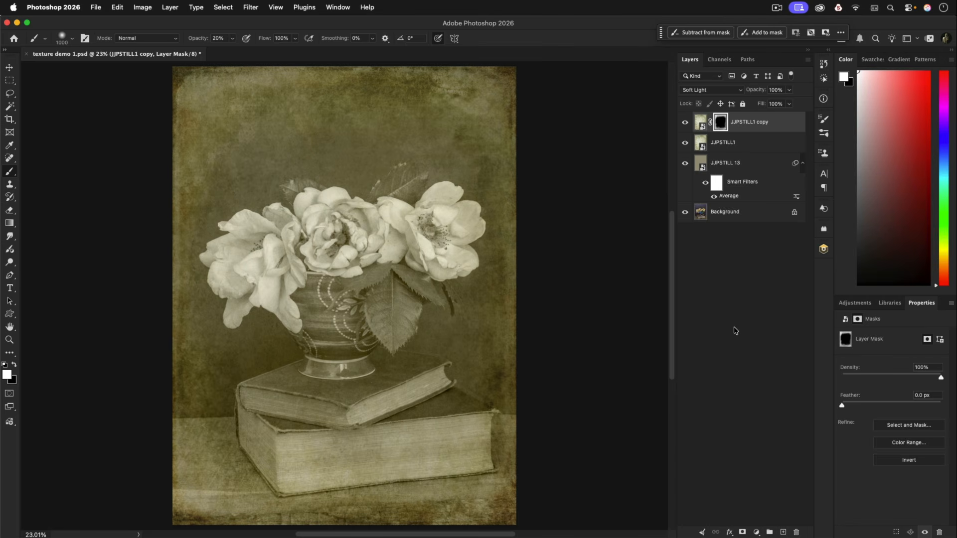
Add a Levels adjustment layer above JJPSTILL1 copy with the black input at 3 and the midtones at 0.87
{"action": "left_click", "coordinate": [338, 9]}
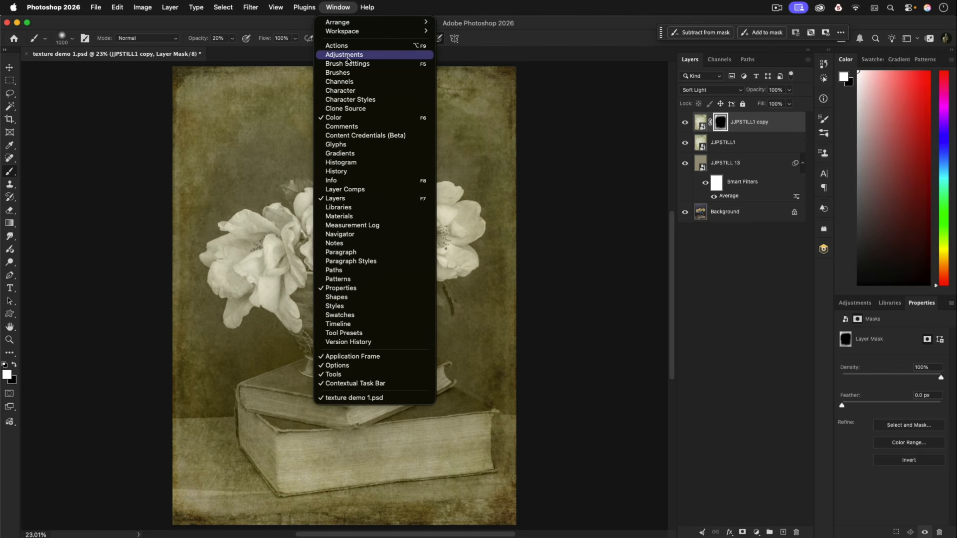
{"action": "left_click", "coordinate": [342, 10]}
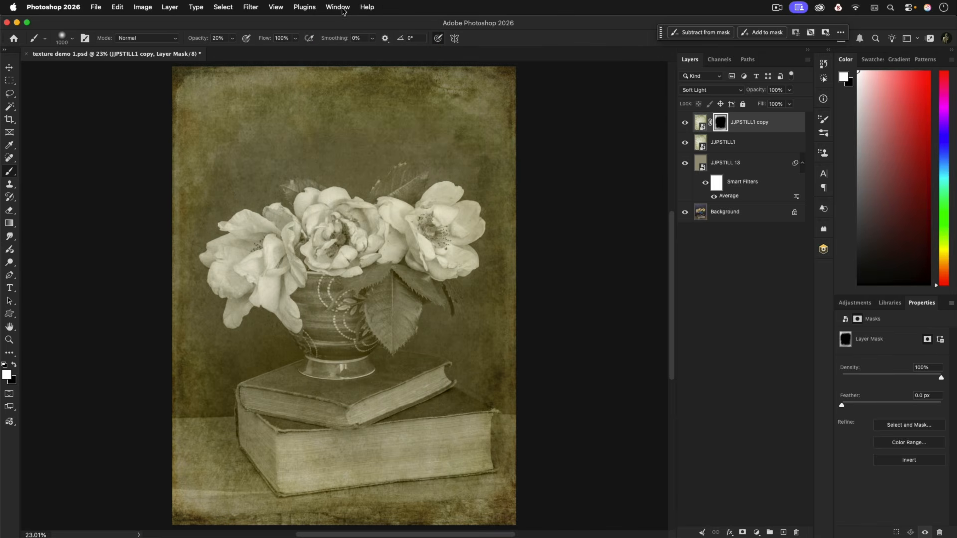
{"action": "left_click", "coordinate": [853, 304]}
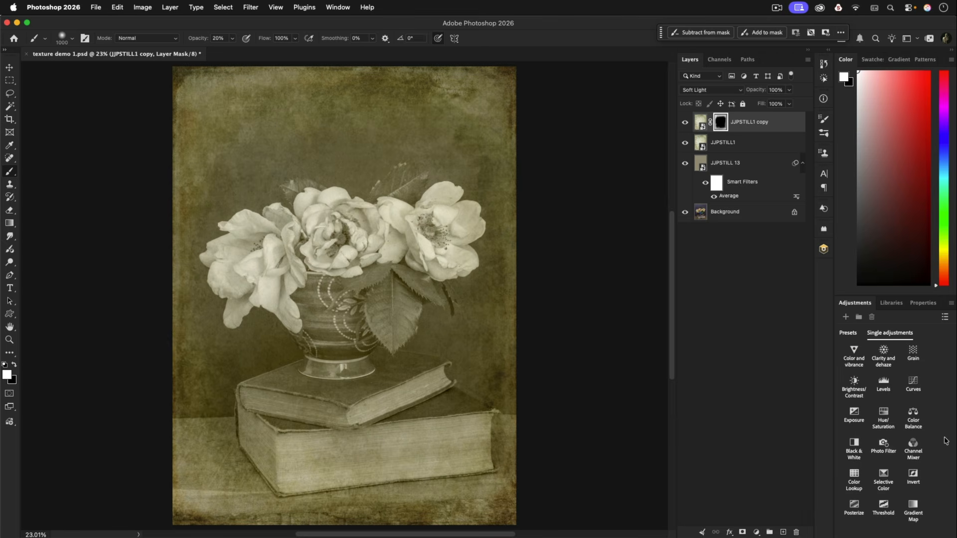
{"action": "left_click", "coordinate": [883, 389]}
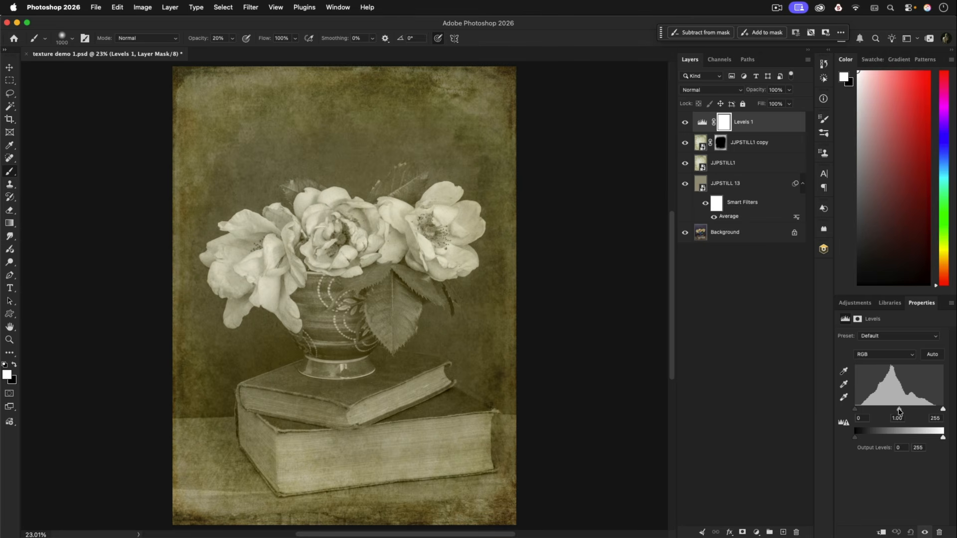
{"action": "left_click_drag", "start_coordinate": [899, 411], "coordinate": [904, 410]}
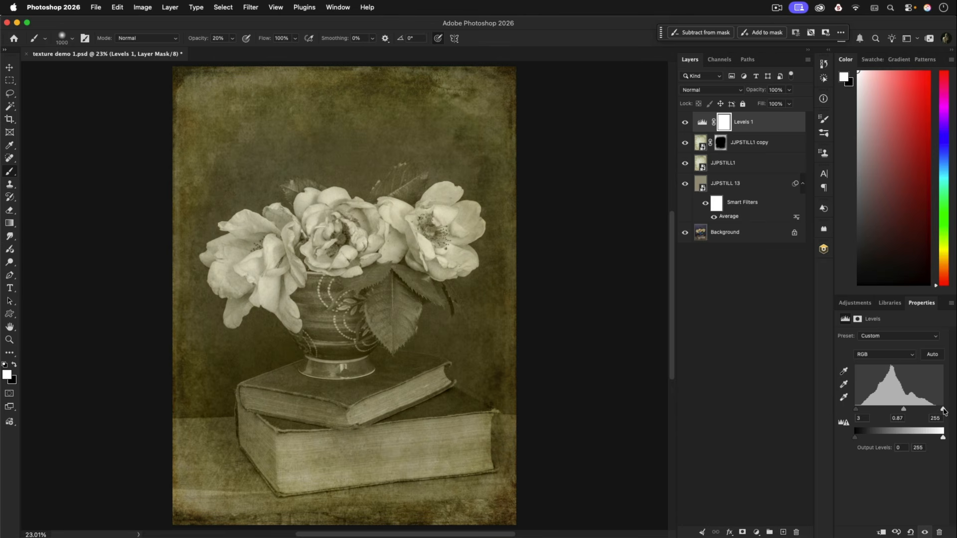
Set the white input level of the Levels 1 adjustment to 242 and compare the photo with and without the adjustment
{"action": "left_click_drag", "start_coordinate": [944, 410], "coordinate": [939, 411]}
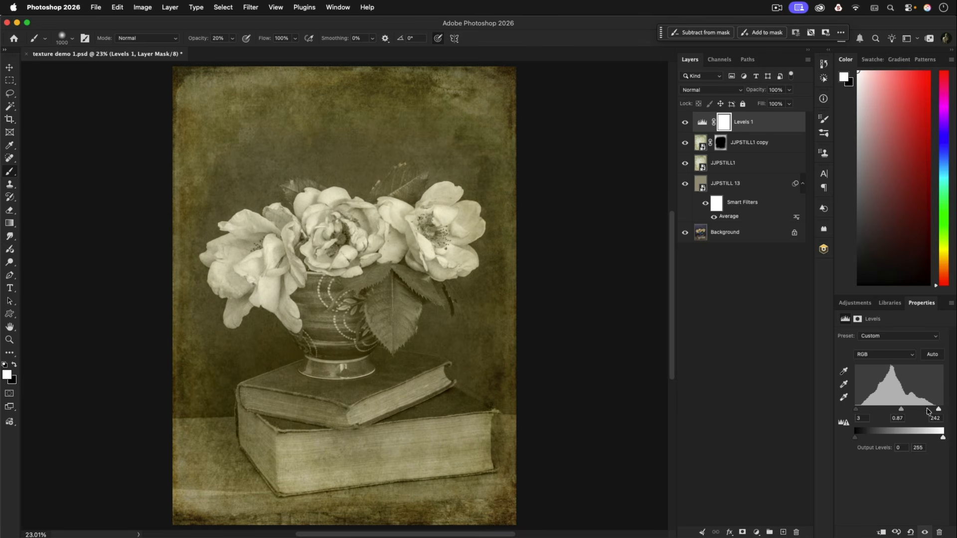
{"action": "left_click", "coordinate": [685, 124]}
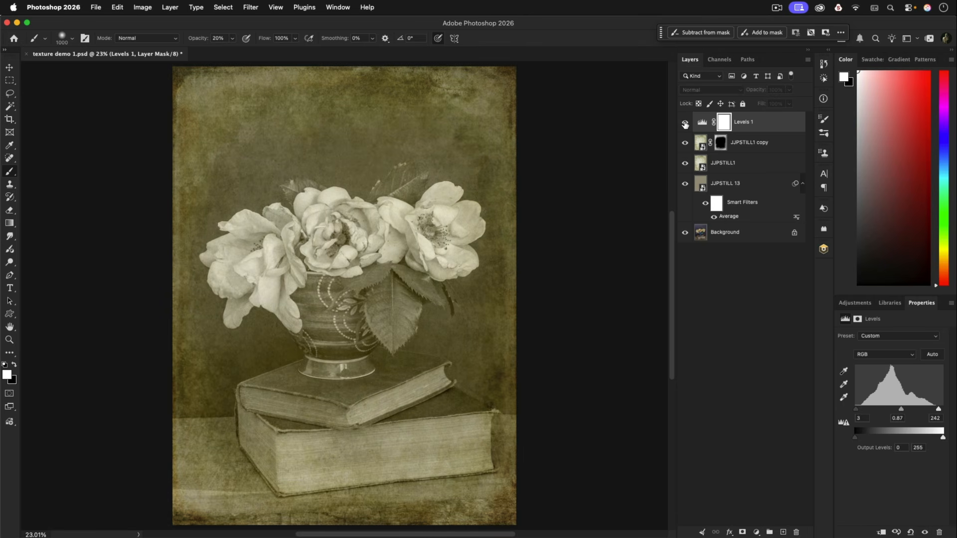
{"action": "left_click", "coordinate": [685, 124]}
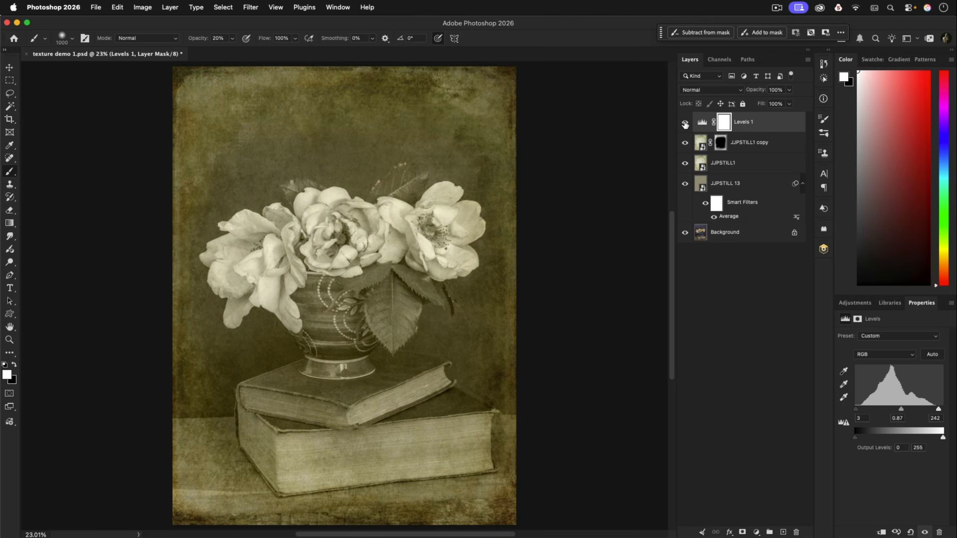
{"action": "left_click", "coordinate": [685, 124]}
{"action": "left_click", "coordinate": [685, 124]}
Add a Clarity and dehaze adjustment layer with clarity +4 and dehaze +3, and compare its effect with the layer hidden
{"action": "left_click", "coordinate": [854, 304]}
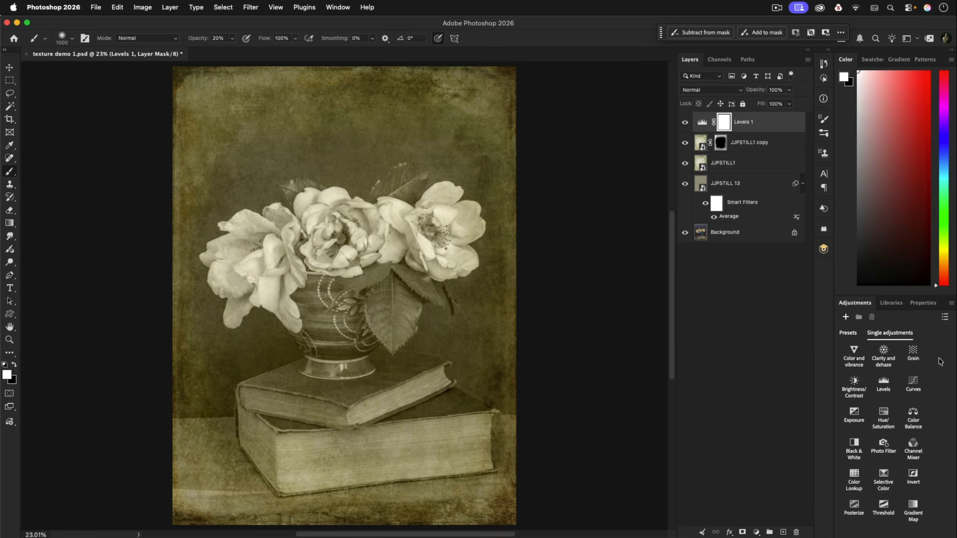
{"action": "left_click", "coordinate": [883, 356]}
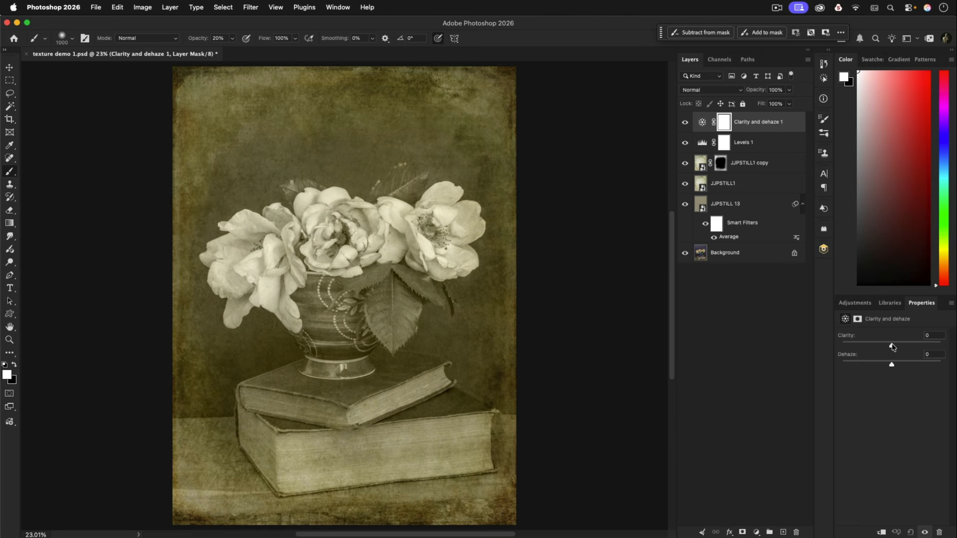
{"action": "left_click_drag", "start_coordinate": [892, 347], "coordinate": [895, 348]}
{"action": "left_click_drag", "start_coordinate": [892, 365], "coordinate": [893, 366]}
{"action": "left_click", "coordinate": [685, 123]}
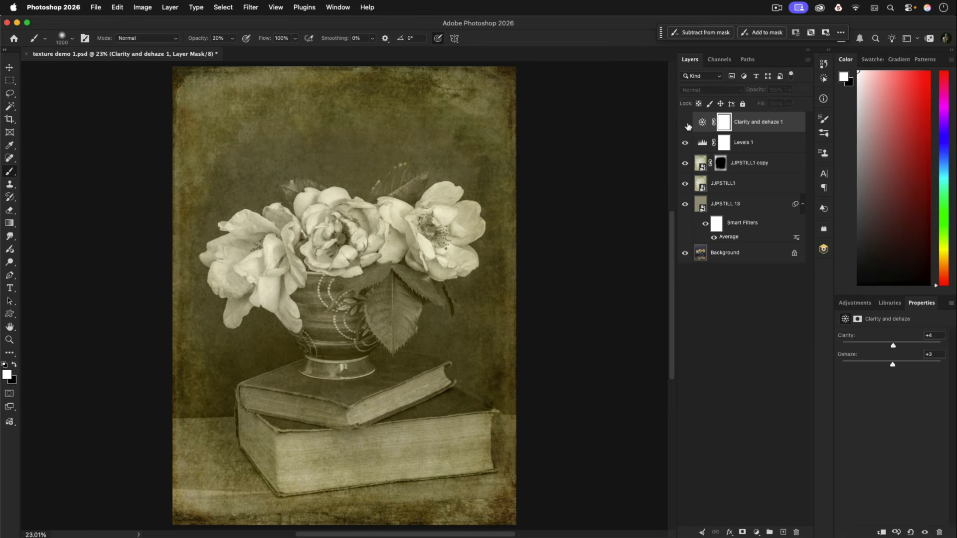
{"action": "left_click", "coordinate": [687, 124]}
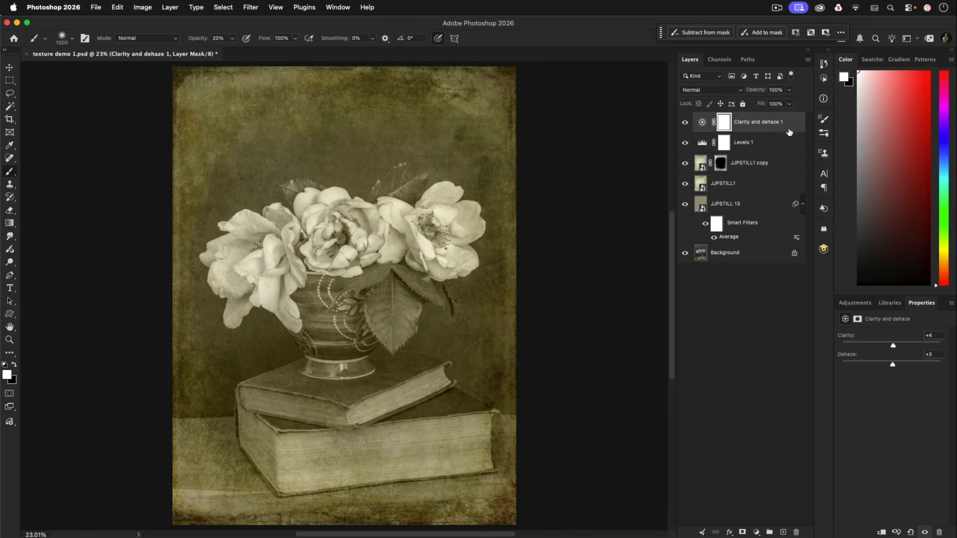
Group all layers above the Background, from Clarity and dehaze 1 down to JJPSTILL 13
{"action": "left_click", "coordinate": [780, 145], "text": "shift"}
{"action": "left_click", "coordinate": [775, 164], "text": "shift"}
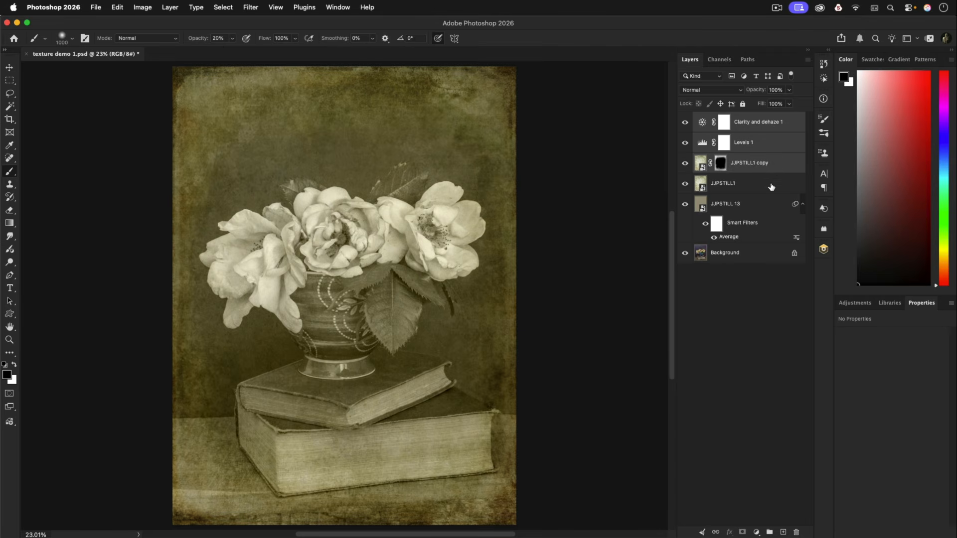
{"action": "left_click", "coordinate": [771, 184], "text": "shift"}
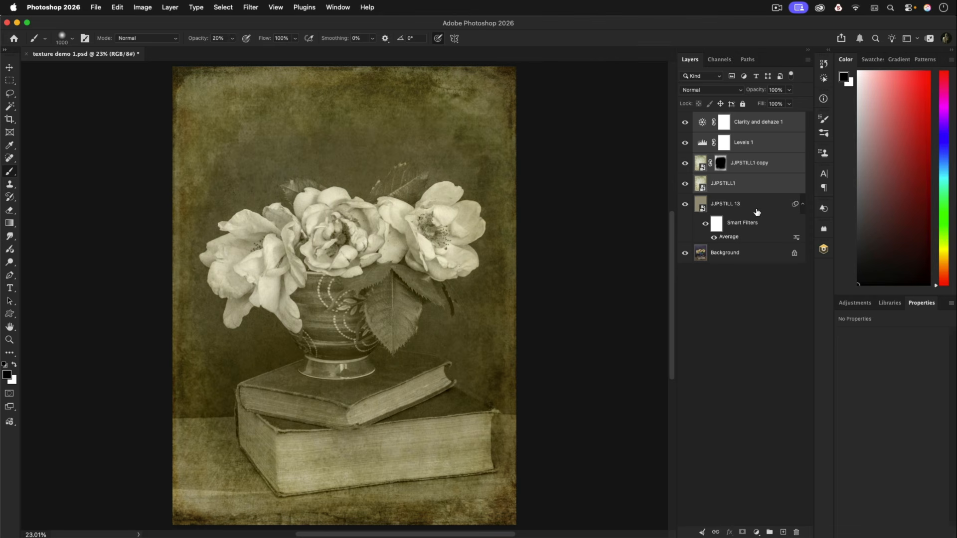
{"action": "left_click", "coordinate": [751, 211], "text": "shift"}
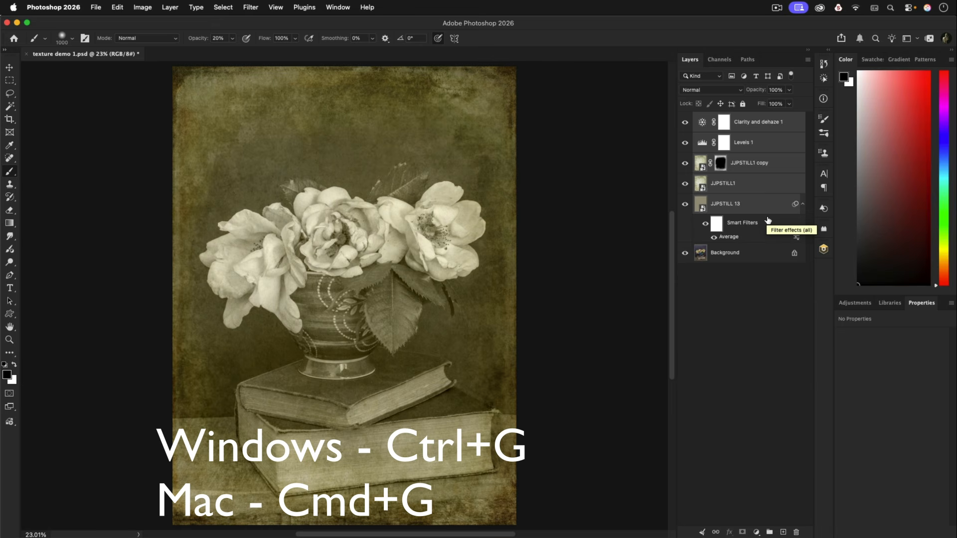
{"action": "key", "text": "super+g"}
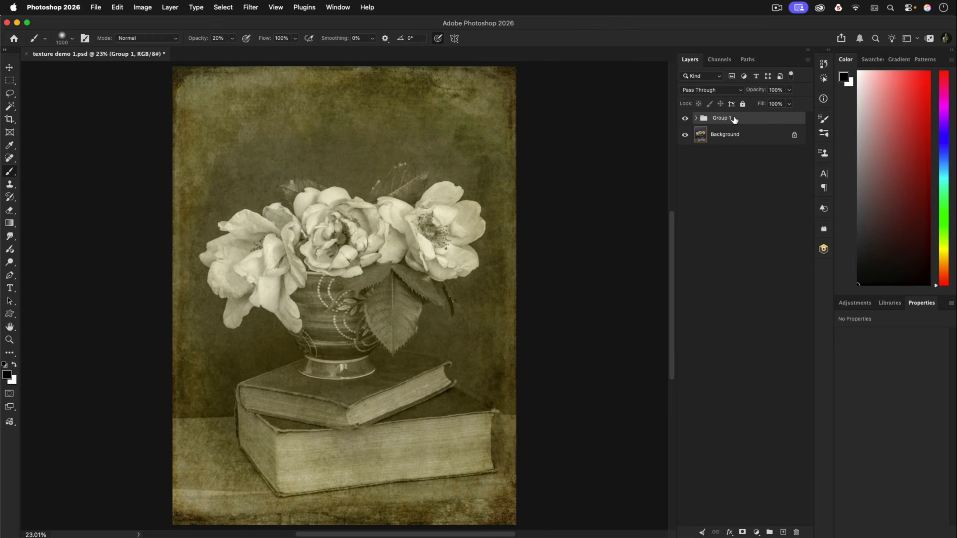
Compare the original photo with the textured version using the group's visibility, and review the layers inside the group
{"action": "left_click", "coordinate": [686, 118]}
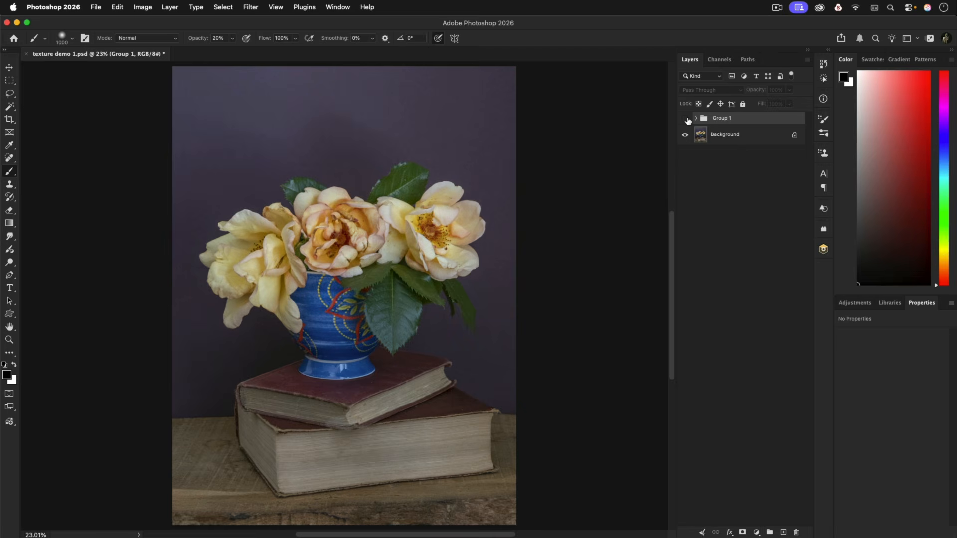
{"action": "left_click", "coordinate": [685, 118]}
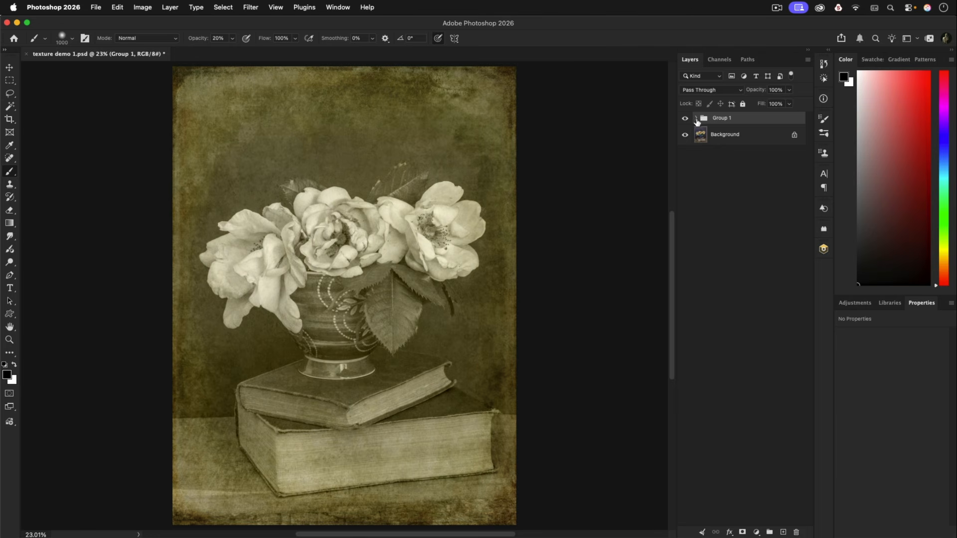
{"action": "left_click", "coordinate": [696, 119]}
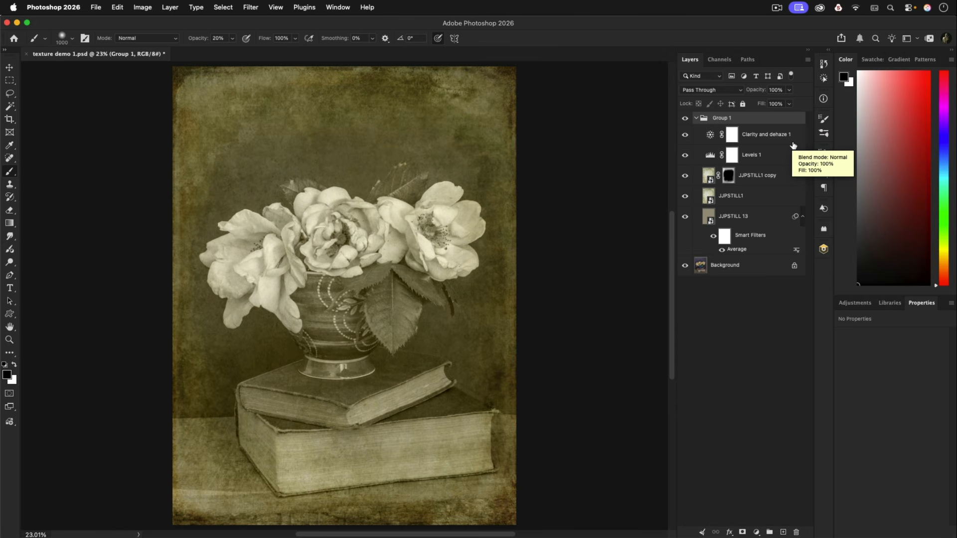
{"action": "left_click", "coordinate": [698, 118]}
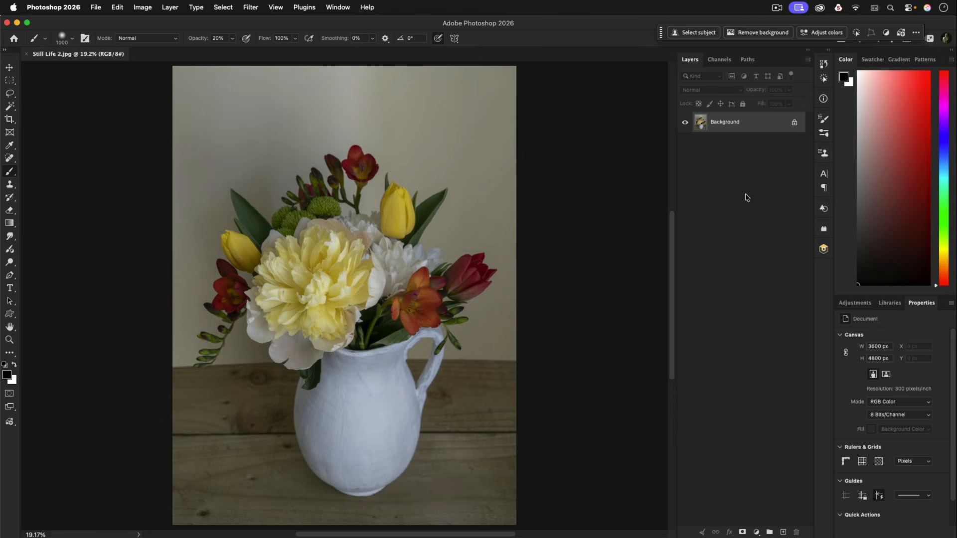
Select 8 Bits/Channel mode for Still Life 2.jpg and duplicate its Background layer
{"action": "left_click", "coordinate": [143, 8]}
{"action": "mouse_move", "coordinate": [153, 23]}
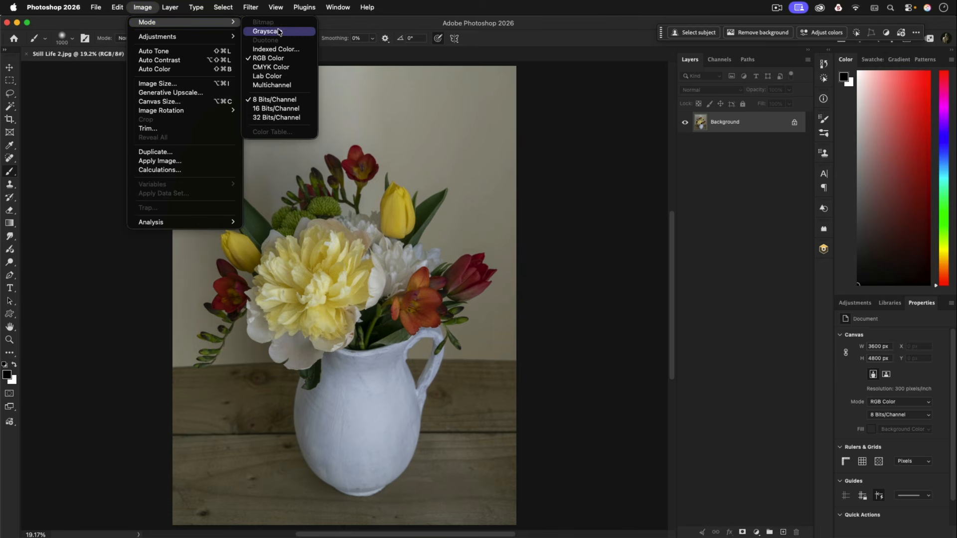
{"action": "left_click", "coordinate": [291, 104]}
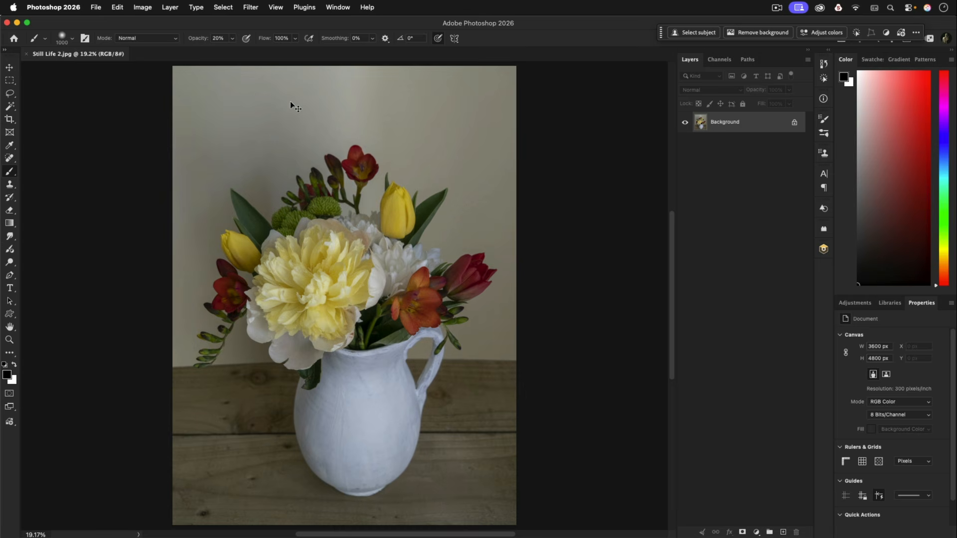
{"action": "key", "text": "super+j"}
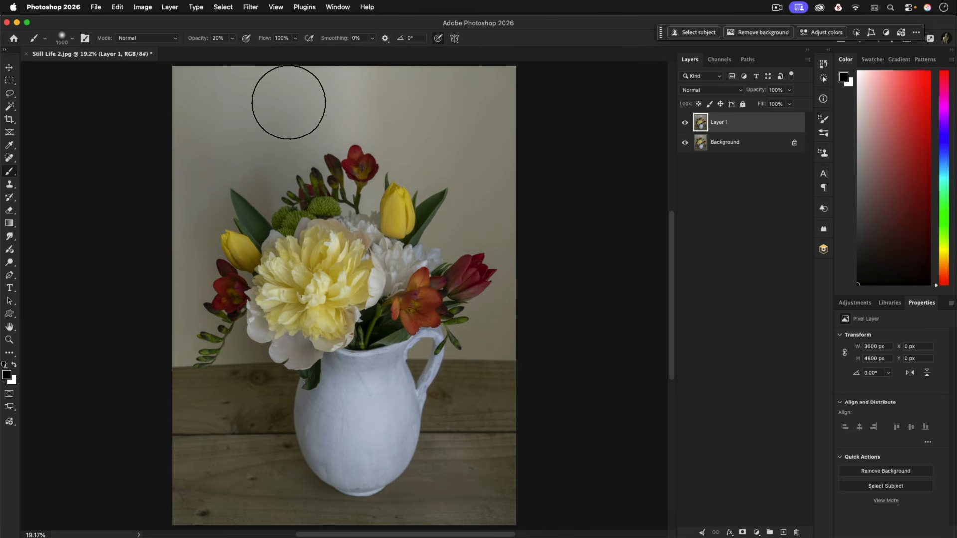
Create a history snapshot of the document with the duplicated layer and set it as the history brush source
{"action": "left_click", "coordinate": [825, 64]}
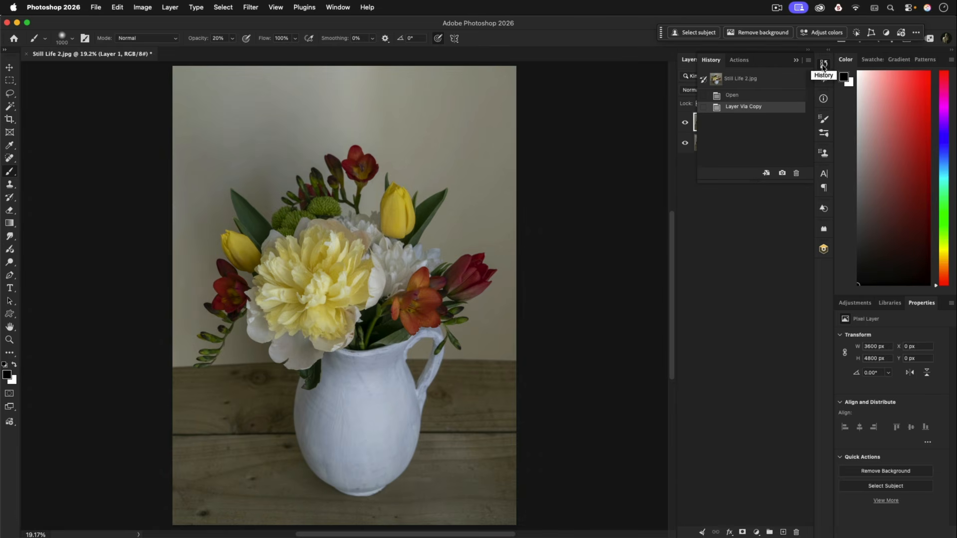
{"action": "left_click", "coordinate": [337, 8]}
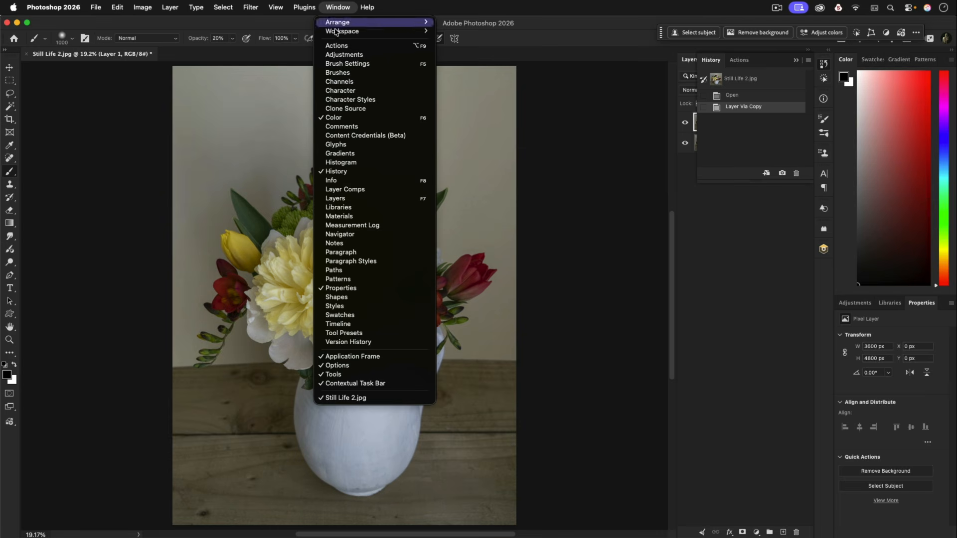
{"action": "left_click", "coordinate": [342, 172]}
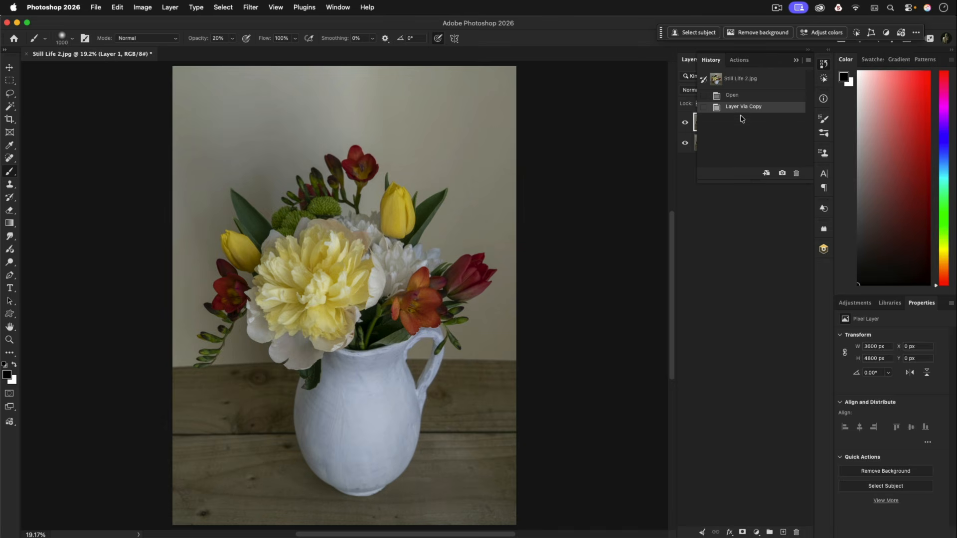
{"action": "left_click", "coordinate": [782, 174]}
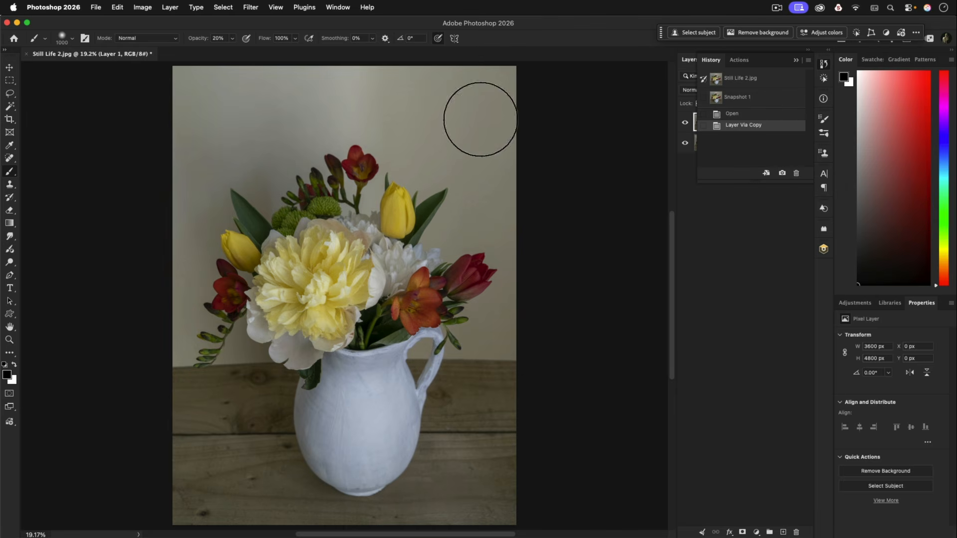
{"action": "left_click", "coordinate": [720, 100]}
{"action": "left_click", "coordinate": [703, 98]}
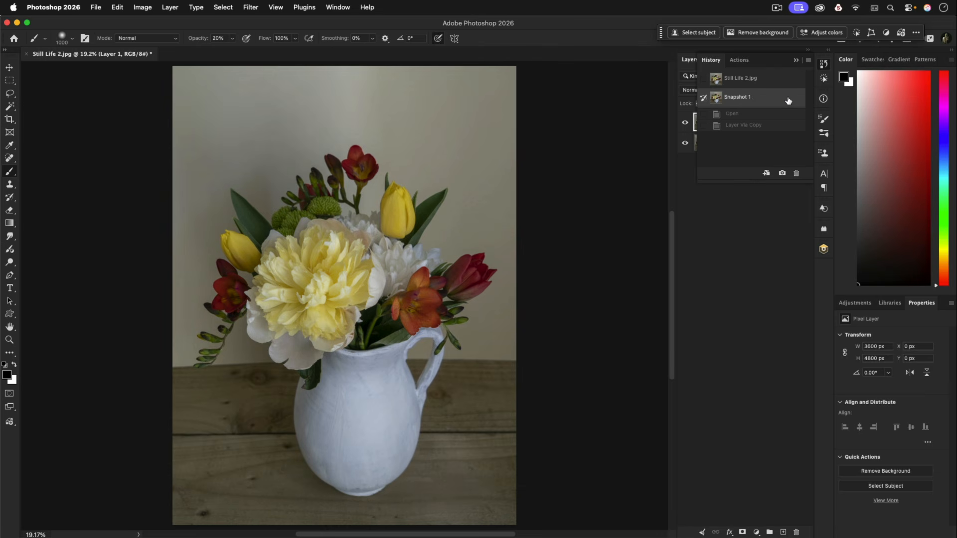
{"action": "left_click", "coordinate": [824, 64]}
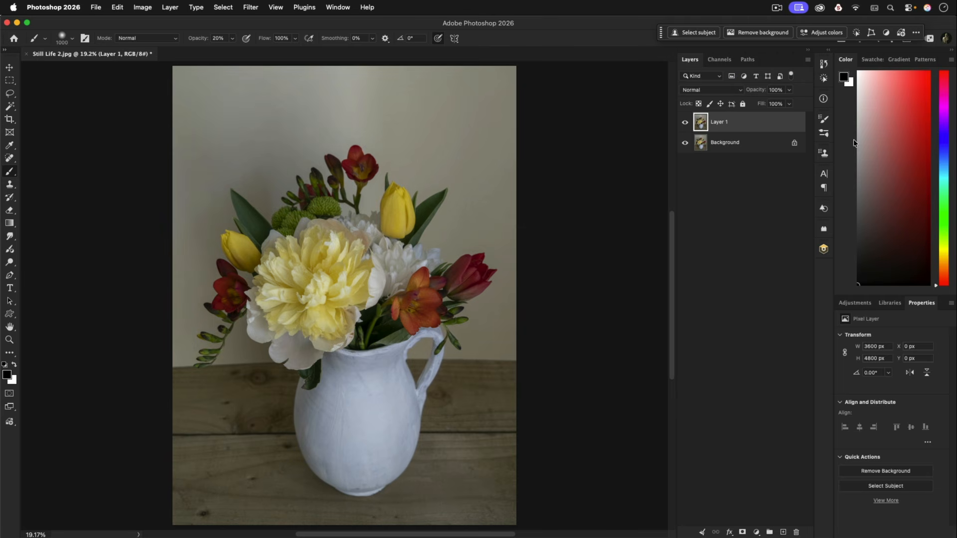
Import the JJP MESSY ART HISTORY brush file from the JJP SIMPLY STILL SAMPLER folder into the brush library
{"action": "left_click", "coordinate": [823, 119]}
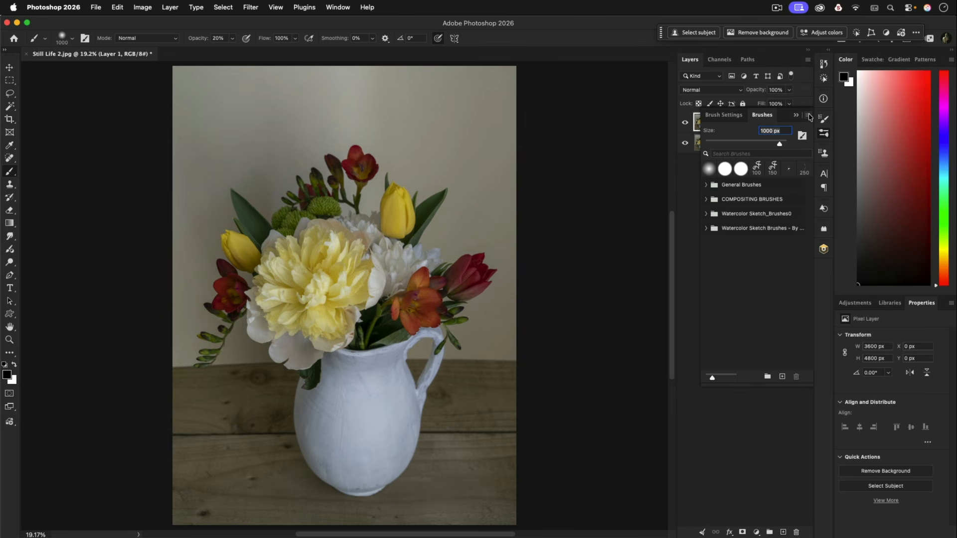
{"action": "left_click", "coordinate": [809, 116]}
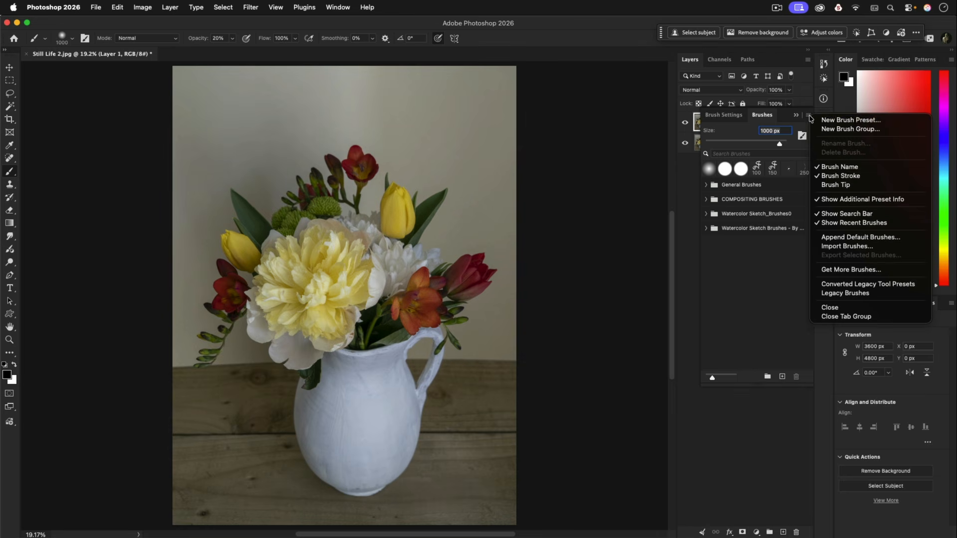
{"action": "left_click", "coordinate": [854, 247]}
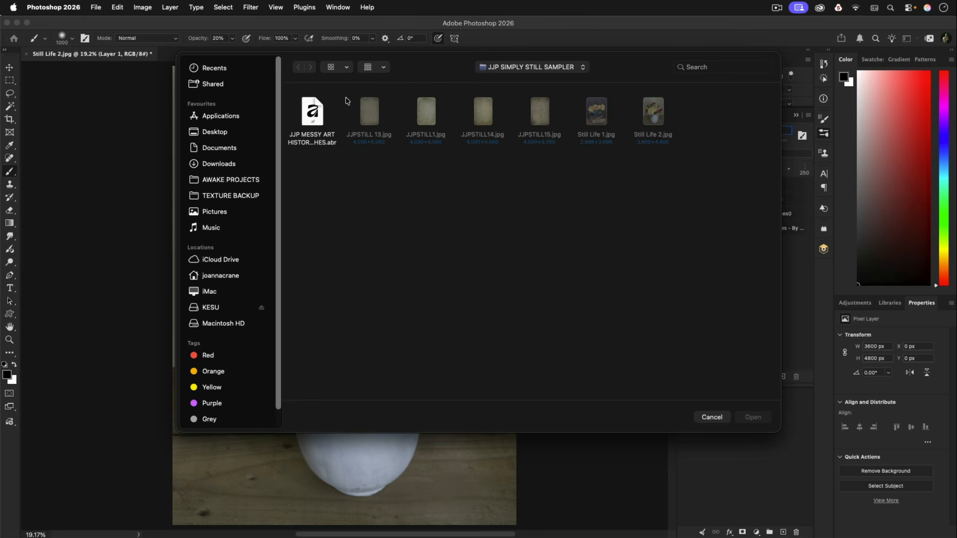
{"action": "left_click", "coordinate": [314, 114]}
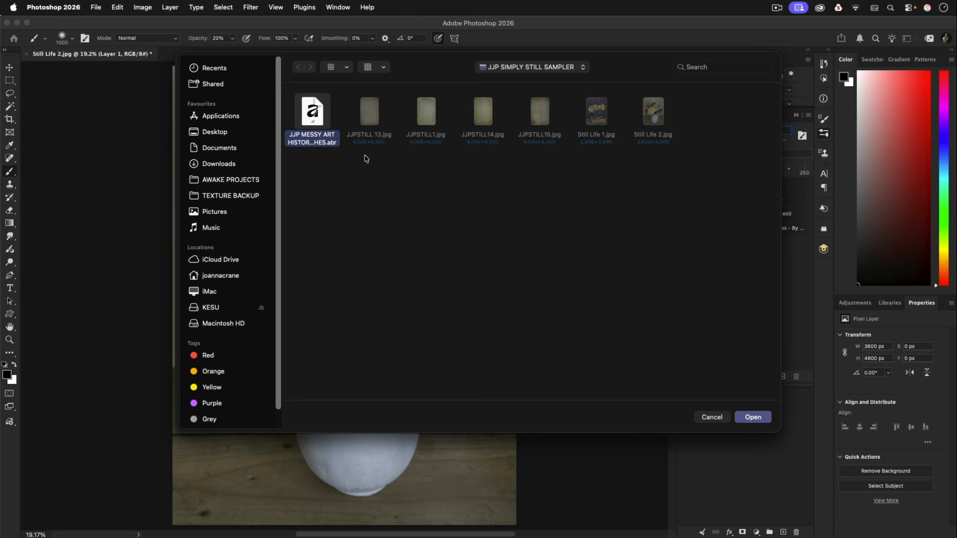
{"action": "left_click", "coordinate": [754, 418]}
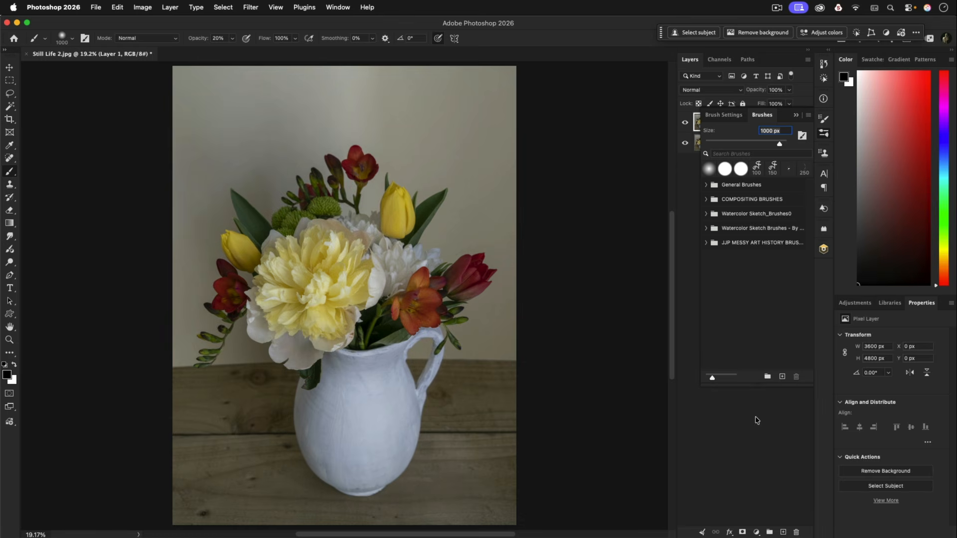
Choose JJP MESSY AH BRUSH 1 from the imported JJP MESSY ART HISTORY set with the Dab style
{"action": "left_click", "coordinate": [706, 243]}
{"action": "left_click", "coordinate": [716, 257]}
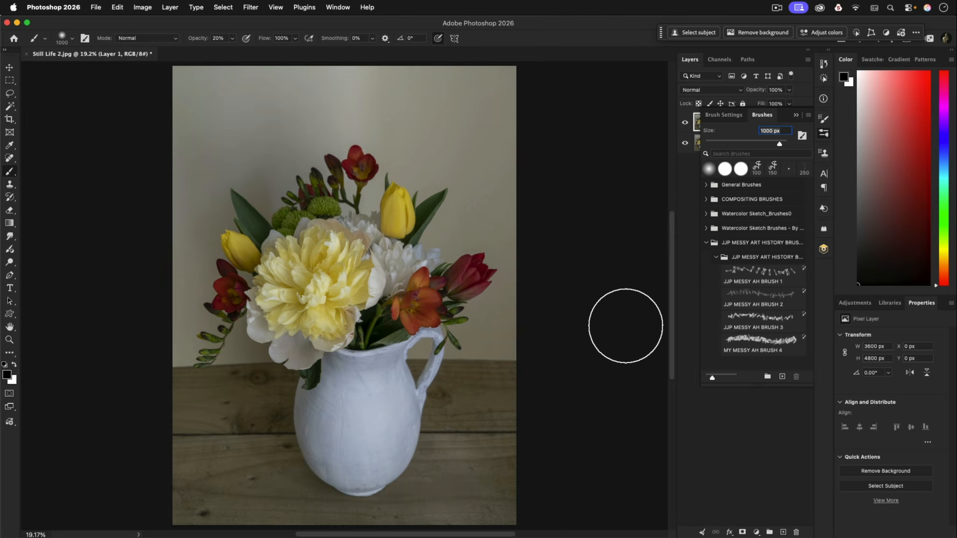
{"action": "left_click", "coordinate": [766, 276]}
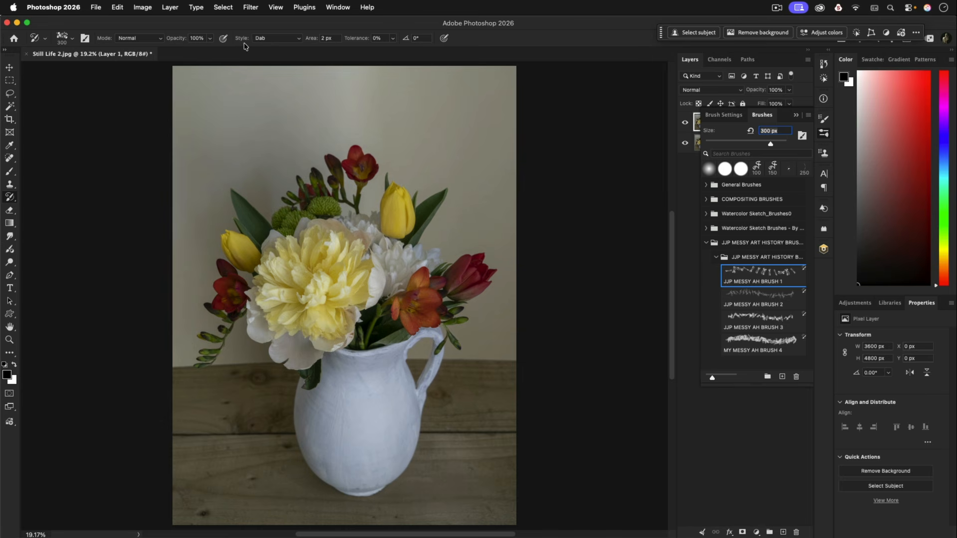
{"action": "left_click", "coordinate": [300, 40]}
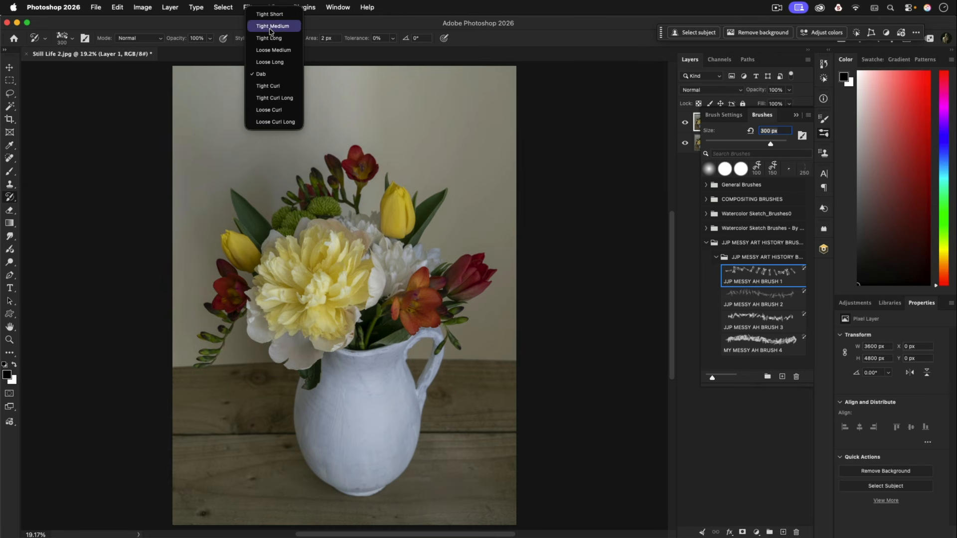
{"action": "left_click", "coordinate": [263, 78]}
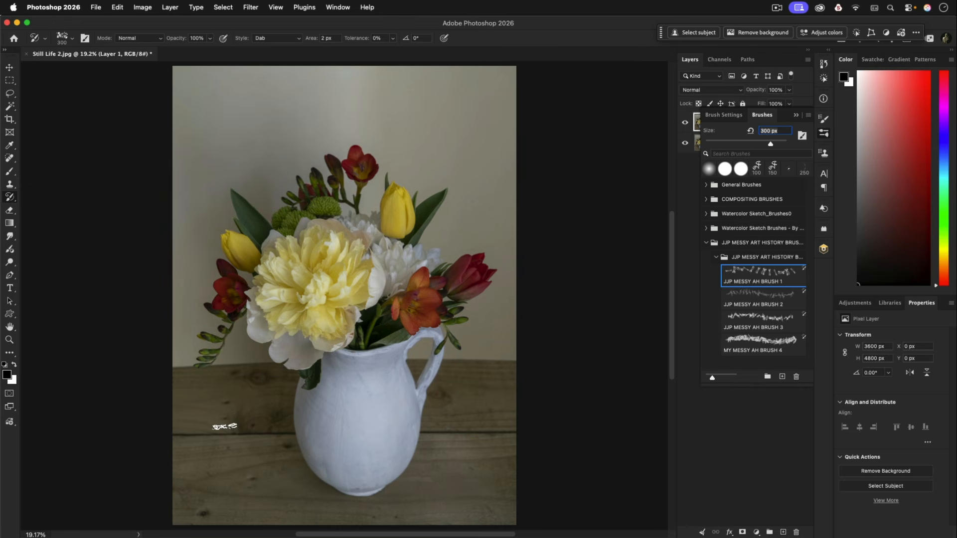
Paint Art History dabs at 300 px over the wooden table's plank line and along its back edge on both sides of the jug
{"action": "left_click", "coordinate": [222, 425]}
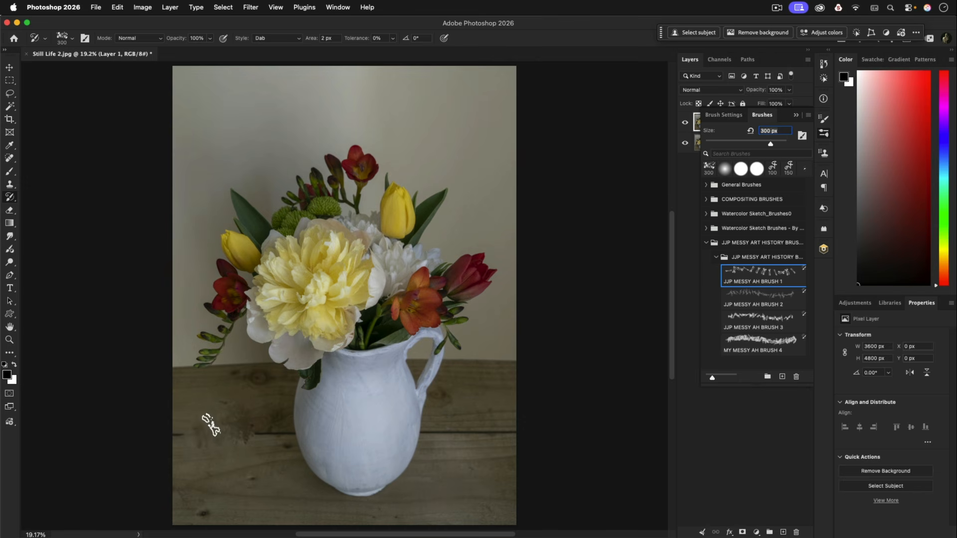
{"action": "left_click", "coordinate": [189, 426]}
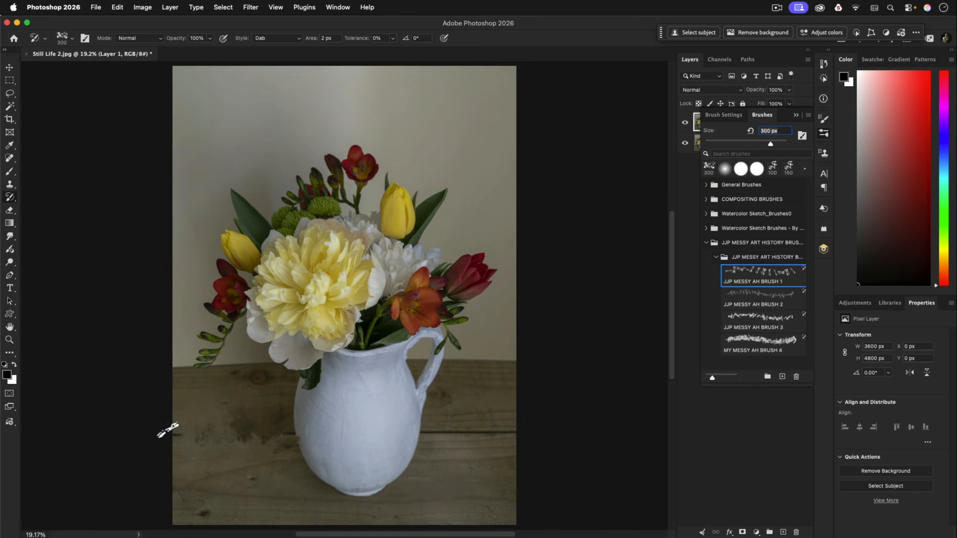
{"action": "left_click", "coordinate": [458, 431]}
{"action": "left_click", "coordinate": [499, 430]}
{"action": "left_click", "coordinate": [449, 431]}
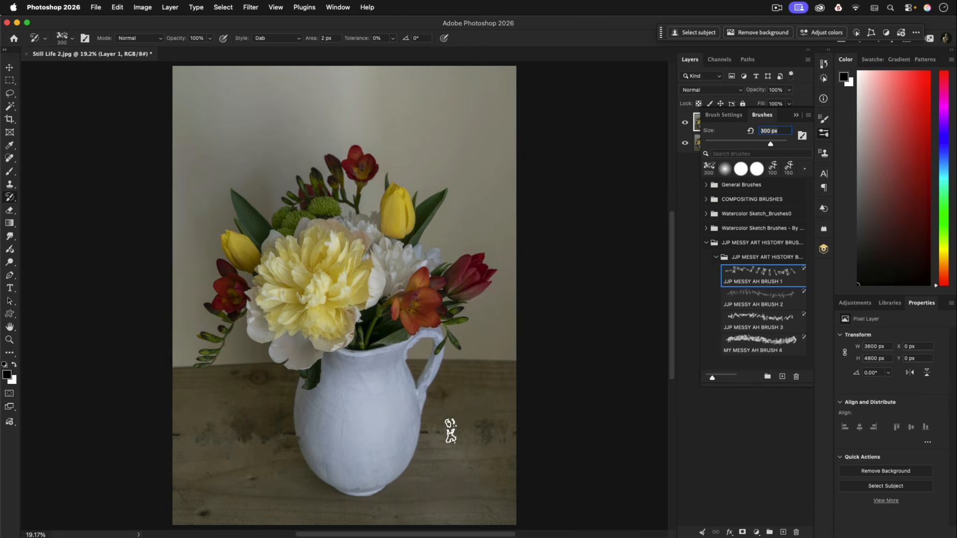
{"action": "mouse_move", "coordinate": [509, 358]}
{"action": "left_mouse_down"}
{"action": "mouse_move", "coordinate": [474, 359]}
{"action": "mouse_move", "coordinate": [491, 360]}
{"action": "left_mouse_up"}
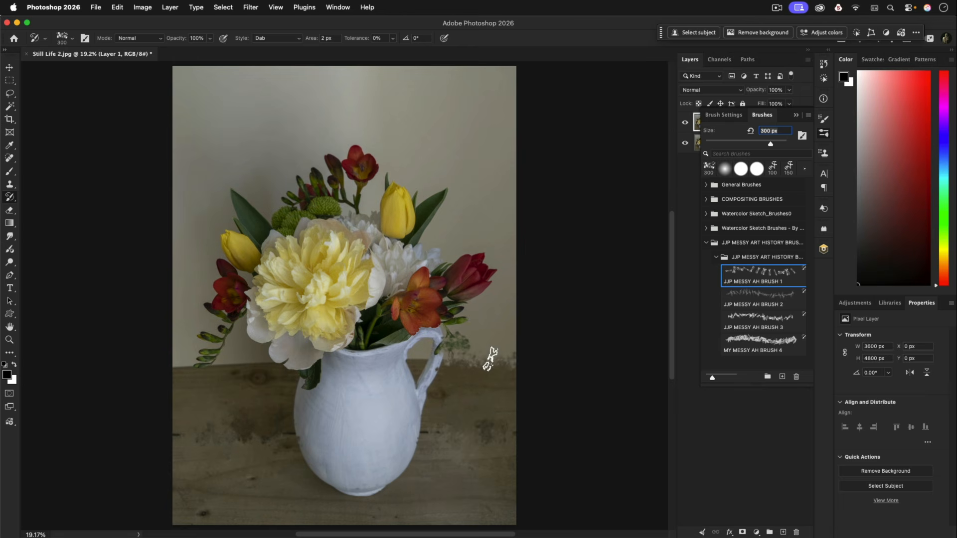
{"action": "left_click_drag", "start_coordinate": [248, 355], "coordinate": [229, 368]}
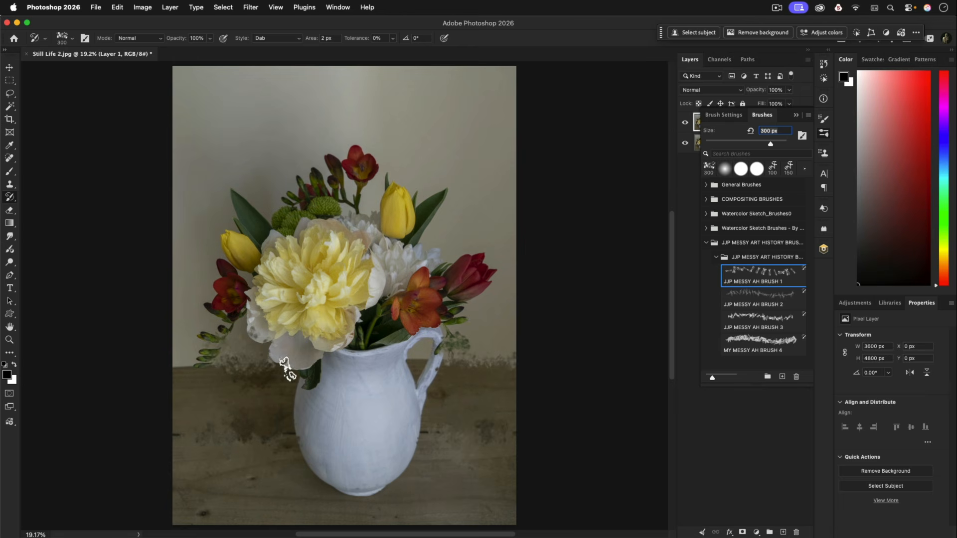
Enlarge the brush to 600 px and paint broad strokes over the table, the jug's base and the background wall
{"action": "key", "text": "bracketright"}
{"action": "key", "text": "bracketright"}
{"action": "key", "text": "bracketright"}
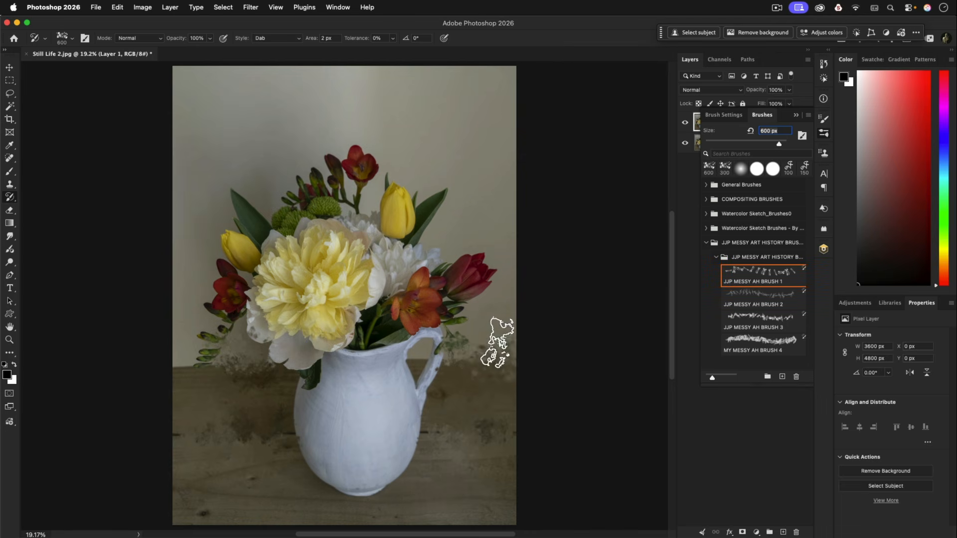
{"action": "mouse_move", "coordinate": [497, 343]}
{"action": "left_mouse_down"}
{"action": "mouse_move", "coordinate": [492, 397]}
{"action": "mouse_move", "coordinate": [486, 368]}
{"action": "mouse_move", "coordinate": [504, 323]}
{"action": "mouse_move", "coordinate": [502, 366]}
{"action": "mouse_move", "coordinate": [500, 344]}
{"action": "mouse_move", "coordinate": [469, 417]}
{"action": "mouse_move", "coordinate": [496, 406]}
{"action": "mouse_move", "coordinate": [469, 475]}
{"action": "mouse_move", "coordinate": [469, 510]}
{"action": "mouse_move", "coordinate": [452, 500]}
{"action": "mouse_move", "coordinate": [456, 459]}
{"action": "mouse_move", "coordinate": [446, 499]}
{"action": "mouse_move", "coordinate": [382, 490]}
{"action": "mouse_move", "coordinate": [354, 513]}
{"action": "left_mouse_up"}
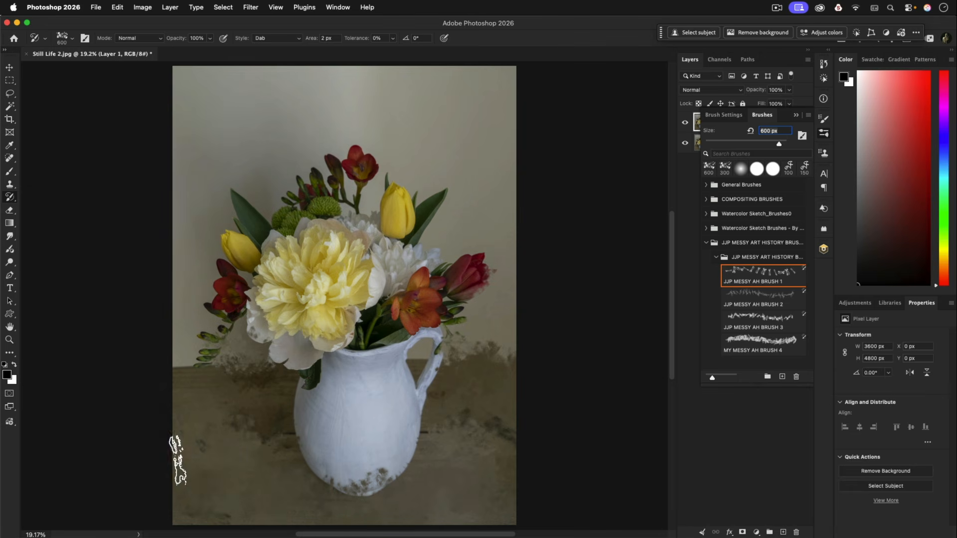
{"action": "mouse_move", "coordinate": [178, 461]}
{"action": "left_mouse_down"}
{"action": "mouse_move", "coordinate": [289, 448]}
{"action": "mouse_move", "coordinate": [342, 504]}
{"action": "mouse_move", "coordinate": [433, 459]}
{"action": "mouse_move", "coordinate": [495, 390]}
{"action": "mouse_move", "coordinate": [411, 466]}
{"action": "mouse_move", "coordinate": [187, 383]}
{"action": "mouse_move", "coordinate": [120, 339]}
{"action": "mouse_move", "coordinate": [152, 303]}
{"action": "mouse_move", "coordinate": [213, 291]}
{"action": "left_mouse_up"}
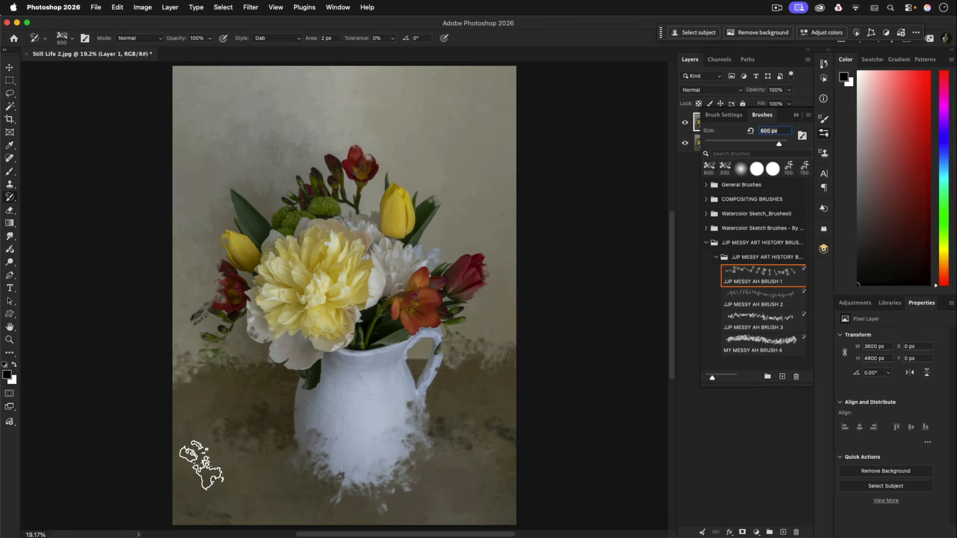
Add more 600 px dabs across the tabletop on both sides of the jug and near its back edge
{"action": "left_click", "coordinate": [486, 428]}
{"action": "left_click", "coordinate": [481, 360]}
{"action": "left_click", "coordinate": [442, 430]}
{"action": "left_click", "coordinate": [237, 431]}
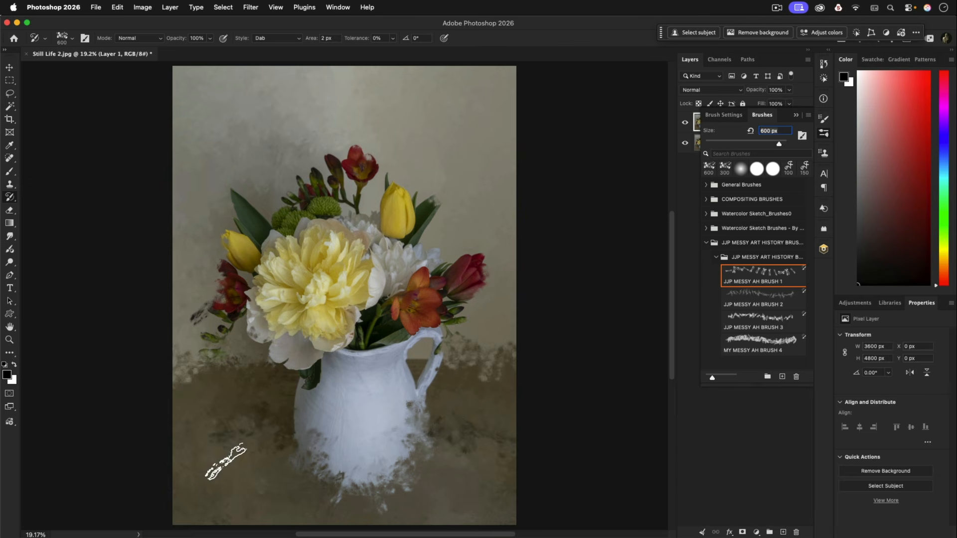
{"action": "left_click", "coordinate": [224, 457]}
{"action": "left_click", "coordinate": [490, 428]}
{"action": "left_click", "coordinate": [503, 355]}
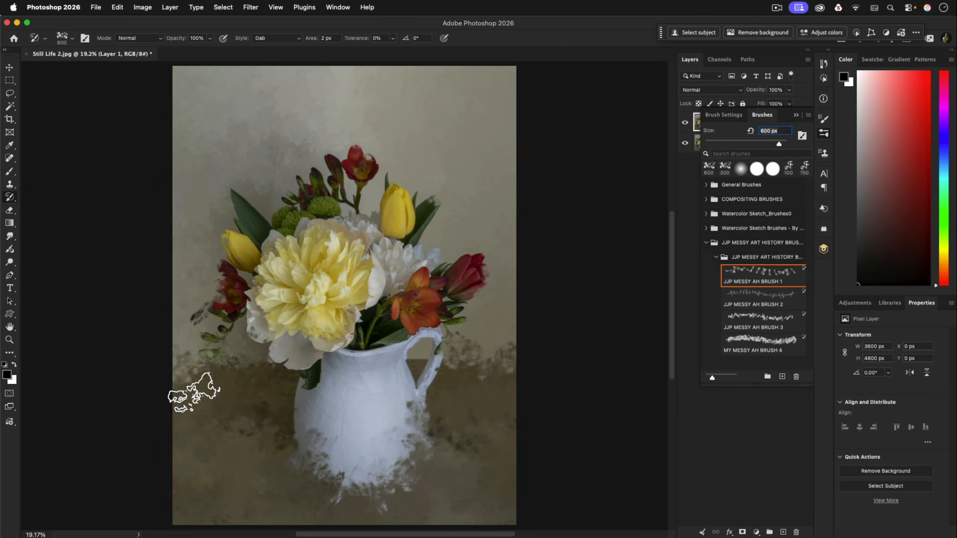
Dab the 600 px brush along the table's back edge and over the jug's handle and lower body
{"action": "left_click", "coordinate": [195, 393]}
{"action": "left_click", "coordinate": [246, 368]}
{"action": "left_click", "coordinate": [422, 363]}
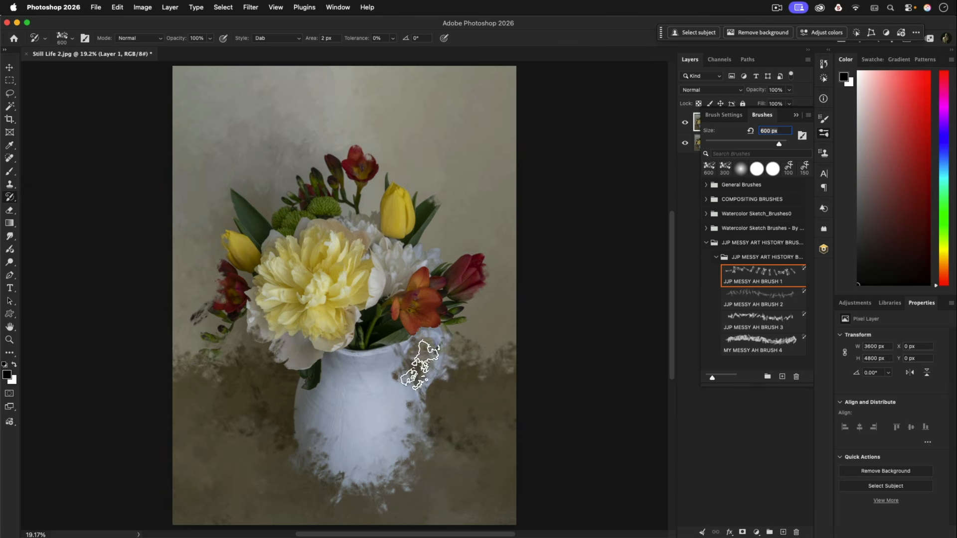
{"action": "left_click", "coordinate": [491, 382]}
{"action": "left_click", "coordinate": [398, 478]}
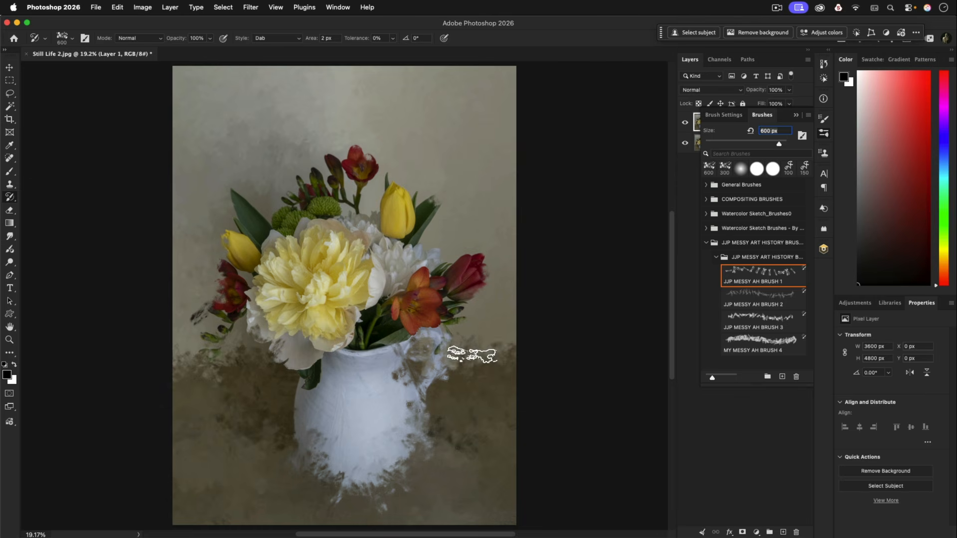
Reduce the brush to 175 px and repaint the jug's handle and the foliage beside it
{"action": "key", "text": "bracketleft"}
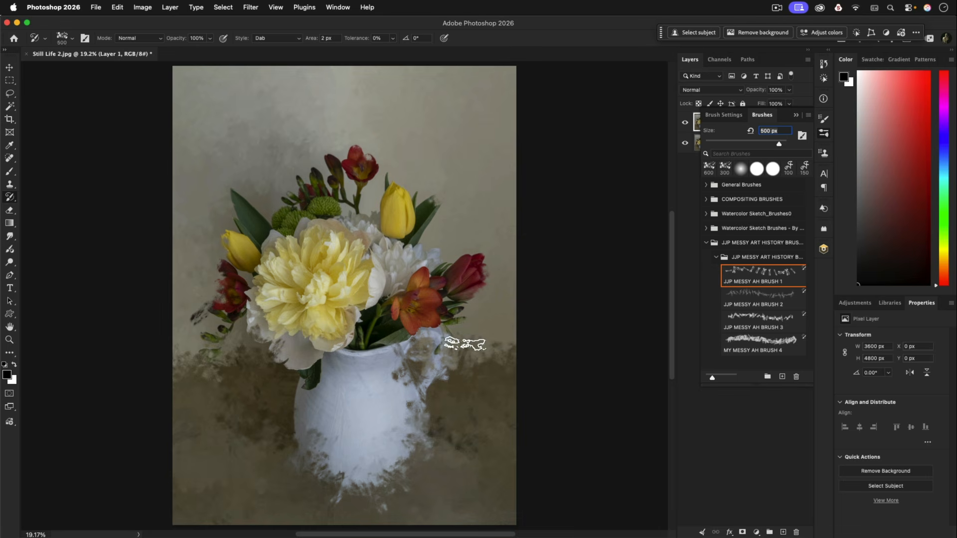
{"action": "key", "text": "bracketleft"}
{"action": "key", "text": "bracketleft"}
{"action": "key", "text": "bracketleft"}
{"action": "key", "text": "bracketleft"}
{"action": "key", "text": "bracketleft"}
{"action": "mouse_move", "coordinate": [433, 339]}
{"action": "left_mouse_down"}
{"action": "mouse_move", "coordinate": [442, 348]}
{"action": "mouse_move", "coordinate": [429, 391]}
{"action": "mouse_move", "coordinate": [448, 358]}
{"action": "mouse_move", "coordinate": [429, 399]}
{"action": "mouse_move", "coordinate": [448, 337]}
{"action": "mouse_move", "coordinate": [435, 330]}
{"action": "mouse_move", "coordinate": [442, 356]}
{"action": "left_mouse_up"}
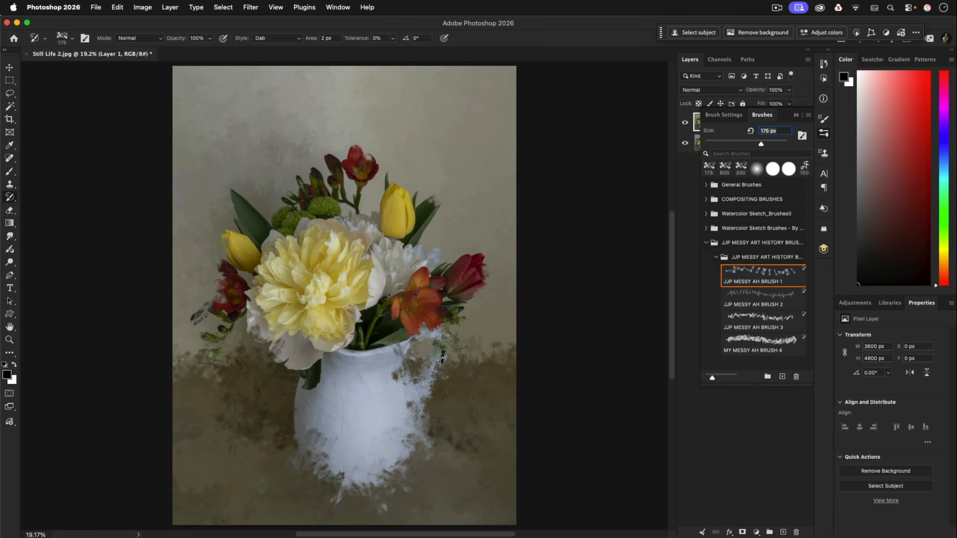
Refine the jug's handle, side and base with the brush at 100 px, and reduce the brush to 70 px
{"action": "key", "text": "bracketleft"}
{"action": "key", "text": "bracketleft"}
{"action": "left_click_drag", "start_coordinate": [427, 388], "coordinate": [419, 412]}
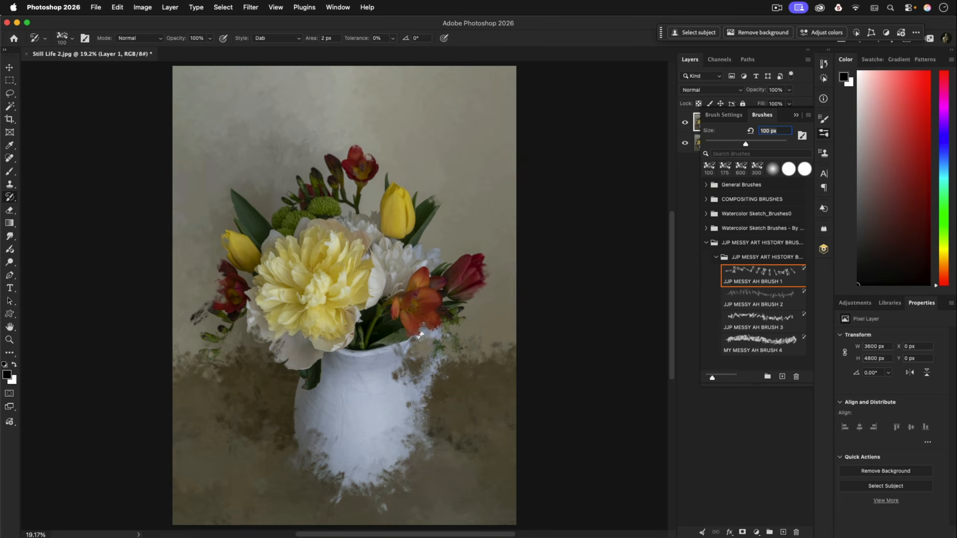
{"action": "left_click_drag", "start_coordinate": [399, 376], "coordinate": [406, 372]}
{"action": "mouse_move", "coordinate": [400, 472]}
{"action": "left_mouse_down"}
{"action": "mouse_move", "coordinate": [389, 498]}
{"action": "mouse_move", "coordinate": [416, 476]}
{"action": "mouse_move", "coordinate": [411, 467]}
{"action": "mouse_move", "coordinate": [377, 484]}
{"action": "mouse_move", "coordinate": [417, 478]}
{"action": "mouse_move", "coordinate": [338, 491]}
{"action": "mouse_move", "coordinate": [373, 512]}
{"action": "left_mouse_up"}
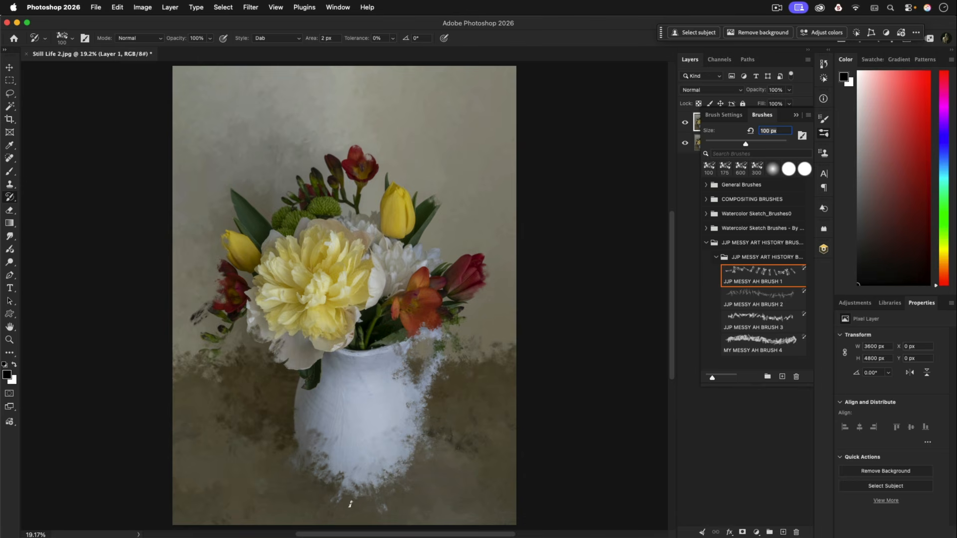
{"action": "key", "text": "bracketleft"}
{"action": "key", "text": "bracketleft"}
{"action": "key", "text": "bracketleft"}
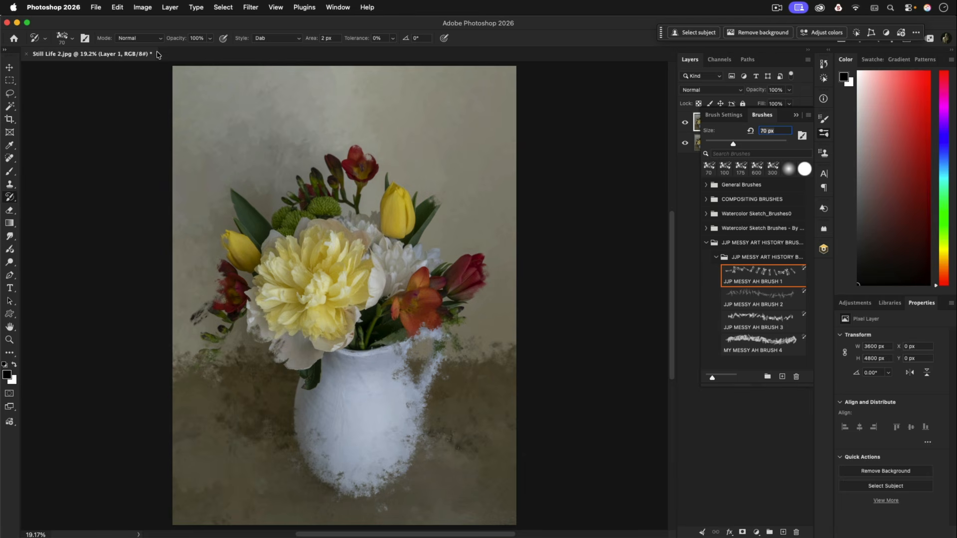
Switch the Art History style to Tight Short and paint over the jug's body, base and side edges
{"action": "left_click", "coordinate": [299, 39]}
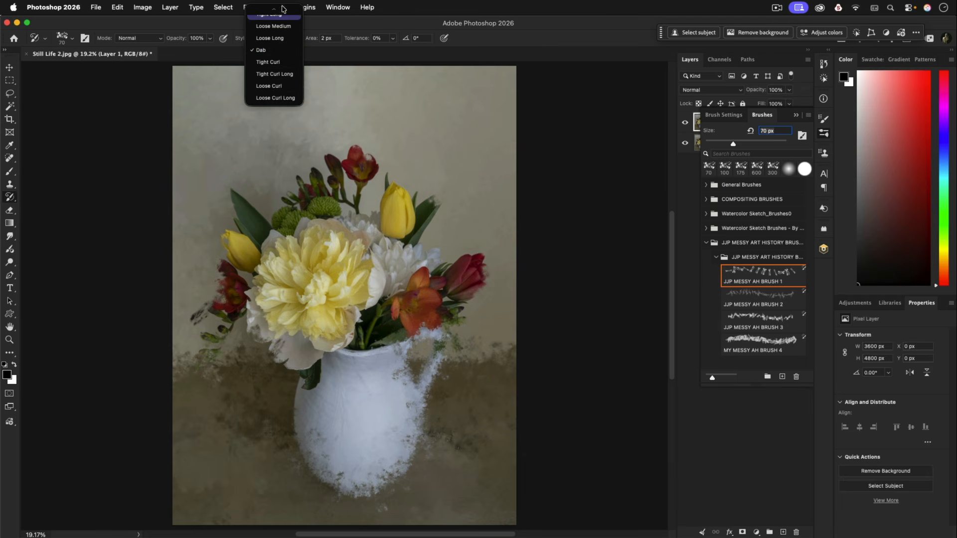
{"action": "mouse_move", "coordinate": [282, 9]}
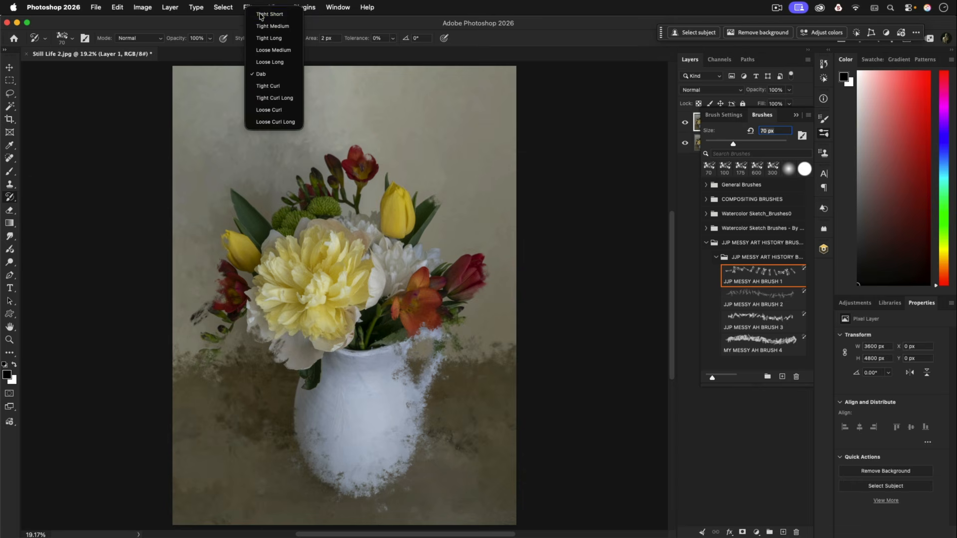
{"action": "left_click", "coordinate": [260, 13]}
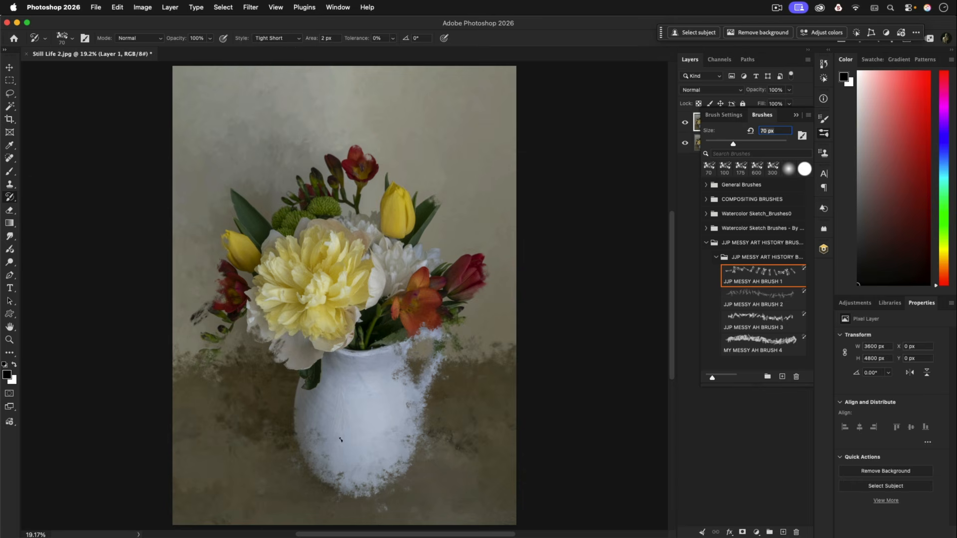
{"action": "mouse_move", "coordinate": [404, 457]}
{"action": "left_mouse_down"}
{"action": "mouse_move", "coordinate": [388, 474]}
{"action": "mouse_move", "coordinate": [370, 481]}
{"action": "left_mouse_up"}
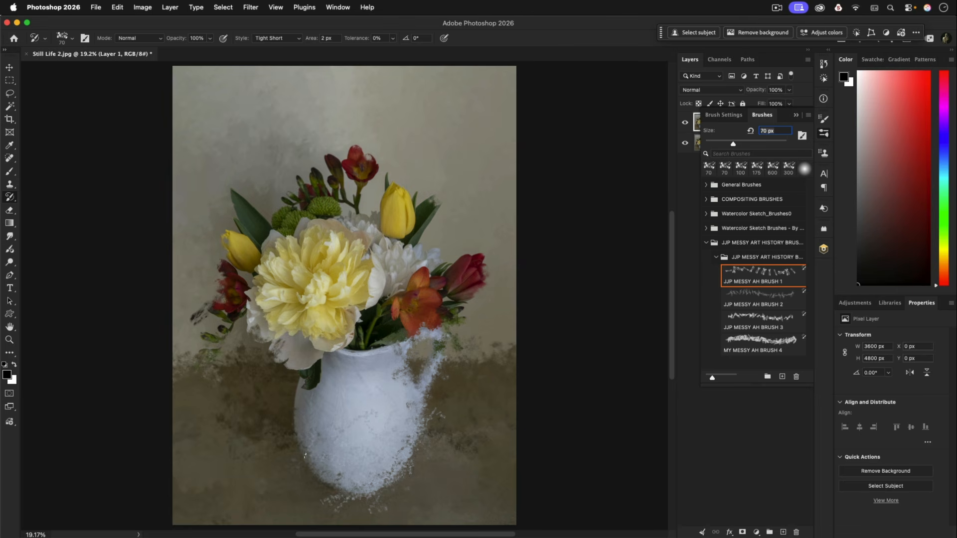
{"action": "mouse_move", "coordinate": [305, 455]}
{"action": "left_mouse_down"}
{"action": "mouse_move", "coordinate": [285, 433]}
{"action": "mouse_move", "coordinate": [261, 443]}
{"action": "mouse_move", "coordinate": [330, 487]}
{"action": "mouse_move", "coordinate": [391, 487]}
{"action": "mouse_move", "coordinate": [428, 430]}
{"action": "mouse_move", "coordinate": [429, 384]}
{"action": "mouse_move", "coordinate": [329, 498]}
{"action": "left_mouse_up"}
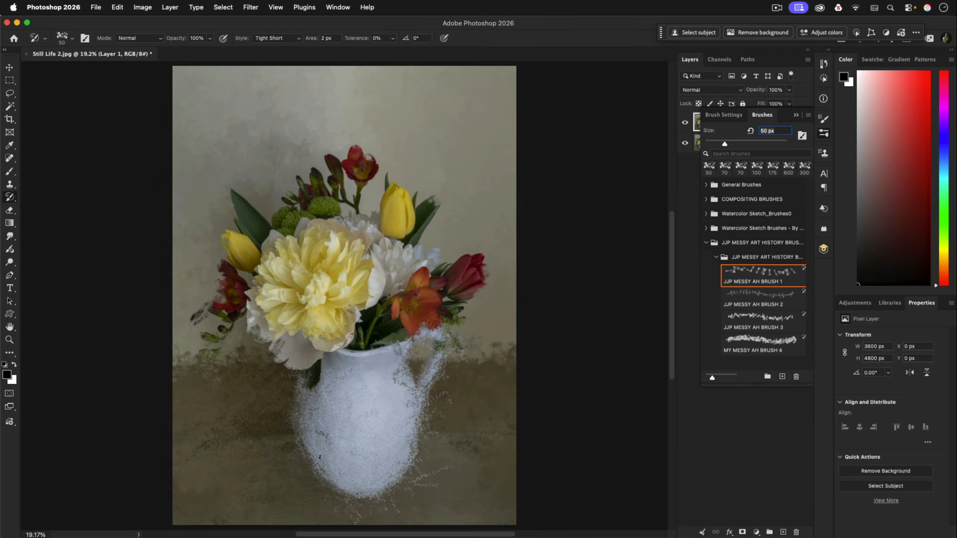
Switch the style to Tight Curl and paint curled 50 px strokes around the jug, the table and the lower flowers
{"action": "left_click", "coordinate": [297, 39]}
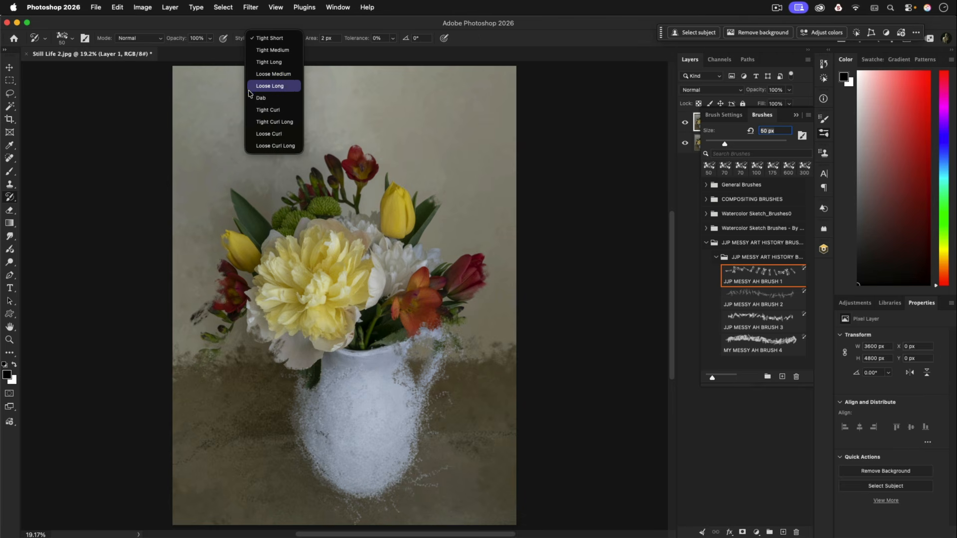
{"action": "left_click", "coordinate": [259, 110]}
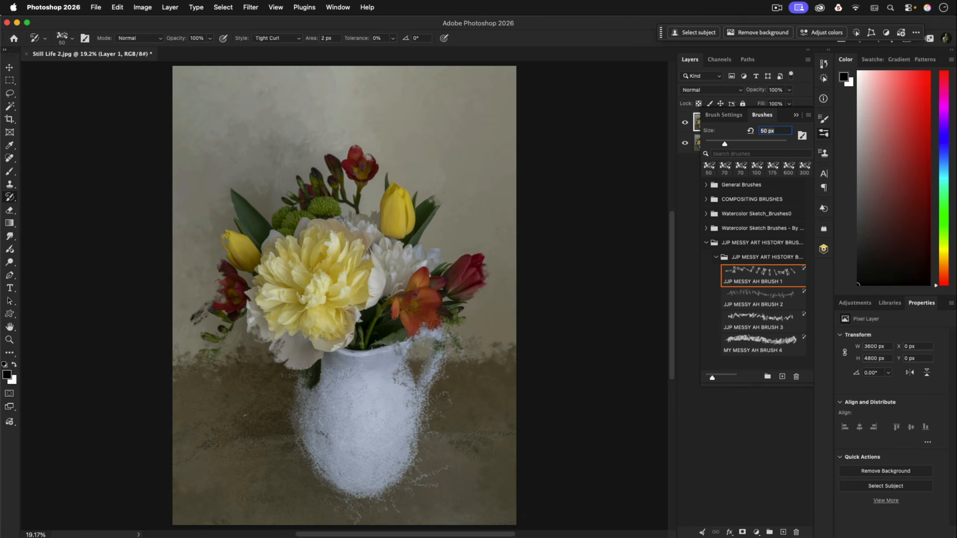
{"action": "mouse_move", "coordinate": [298, 352]}
{"action": "left_mouse_down"}
{"action": "mouse_move", "coordinate": [319, 461]}
{"action": "mouse_move", "coordinate": [353, 474]}
{"action": "mouse_move", "coordinate": [411, 429]}
{"action": "mouse_move", "coordinate": [409, 393]}
{"action": "mouse_move", "coordinate": [381, 471]}
{"action": "mouse_move", "coordinate": [304, 448]}
{"action": "left_mouse_up"}
{"action": "mouse_move", "coordinate": [204, 362]}
{"action": "left_mouse_down"}
{"action": "mouse_move", "coordinate": [200, 383]}
{"action": "mouse_move", "coordinate": [181, 367]}
{"action": "mouse_move", "coordinate": [158, 381]}
{"action": "mouse_move", "coordinate": [227, 467]}
{"action": "left_mouse_up"}
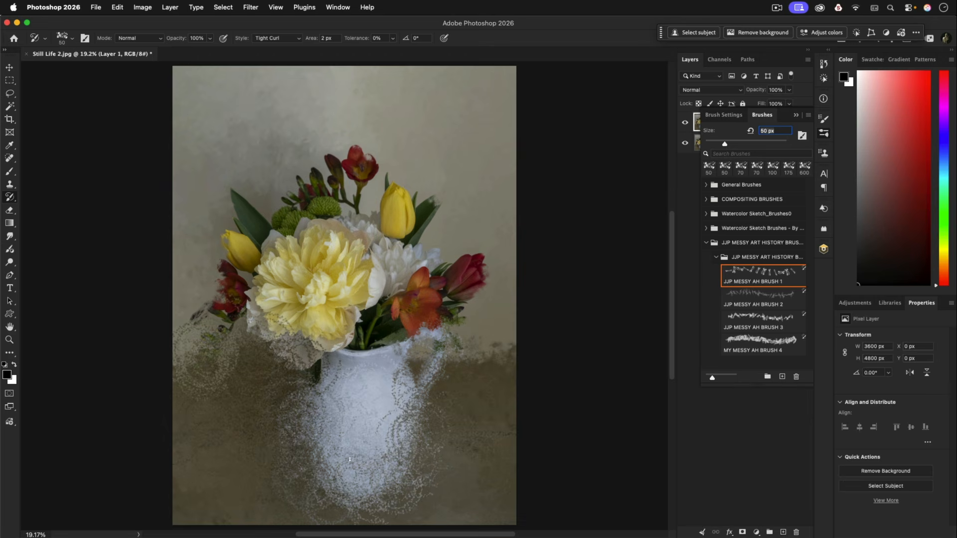
{"action": "left_click_drag", "start_coordinate": [423, 434], "coordinate": [407, 394]}
{"action": "mouse_move", "coordinate": [317, 460]}
{"action": "left_mouse_down"}
{"action": "mouse_move", "coordinate": [340, 444]}
{"action": "mouse_move", "coordinate": [394, 445]}
{"action": "mouse_move", "coordinate": [488, 404]}
{"action": "mouse_move", "coordinate": [508, 357]}
{"action": "left_mouse_up"}
{"action": "mouse_move", "coordinate": [231, 444]}
{"action": "left_mouse_down"}
{"action": "mouse_move", "coordinate": [195, 388]}
{"action": "mouse_move", "coordinate": [173, 430]}
{"action": "left_mouse_up"}
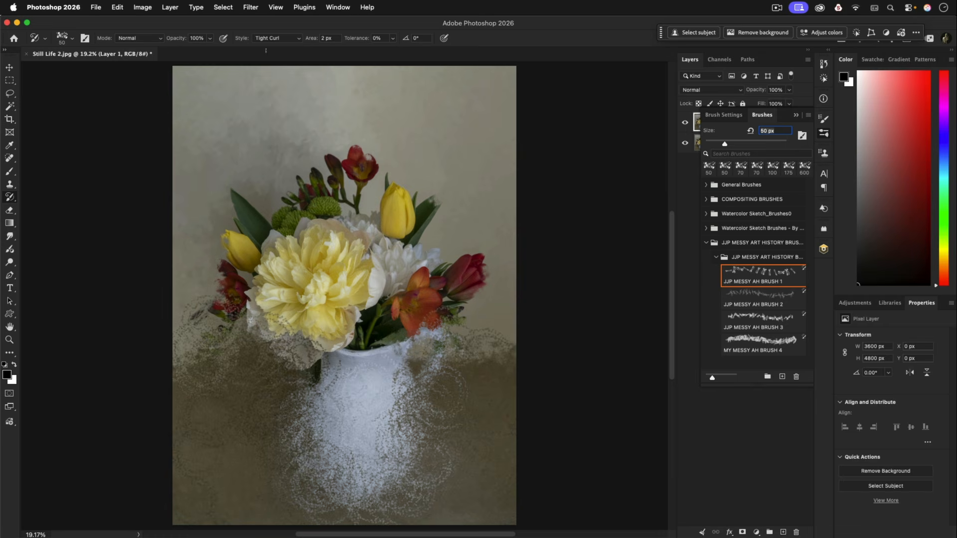
Return to the Dab style, enlarge the brush to 150 px and repaint the jug's body and scattered edges
{"action": "left_click", "coordinate": [295, 39]}
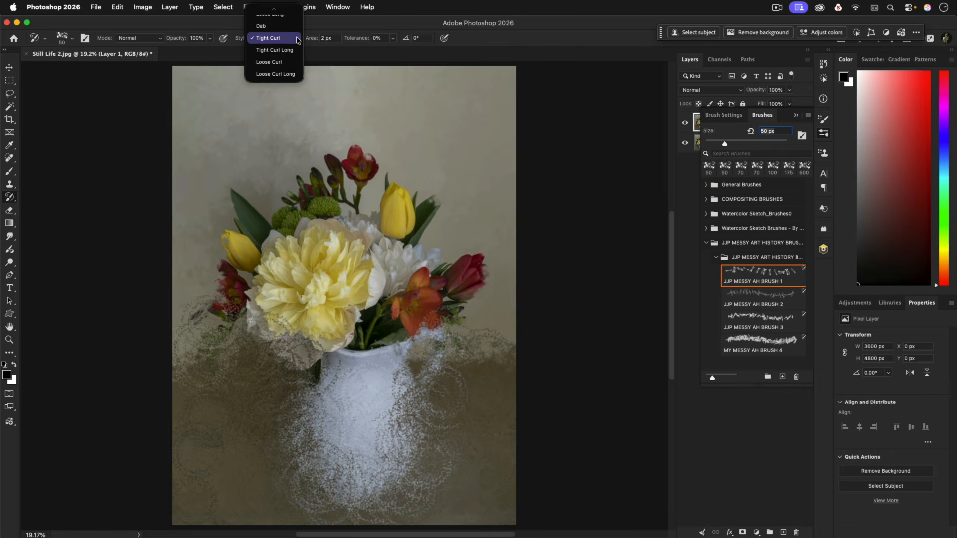
{"action": "left_click", "coordinate": [260, 26]}
{"action": "key", "text": "bracketright"}
{"action": "key", "text": "bracketright"}
{"action": "key", "text": "bracketright"}
{"action": "key", "text": "bracketright"}
{"action": "key", "text": "bracketright"}
{"action": "key", "text": "bracketright"}
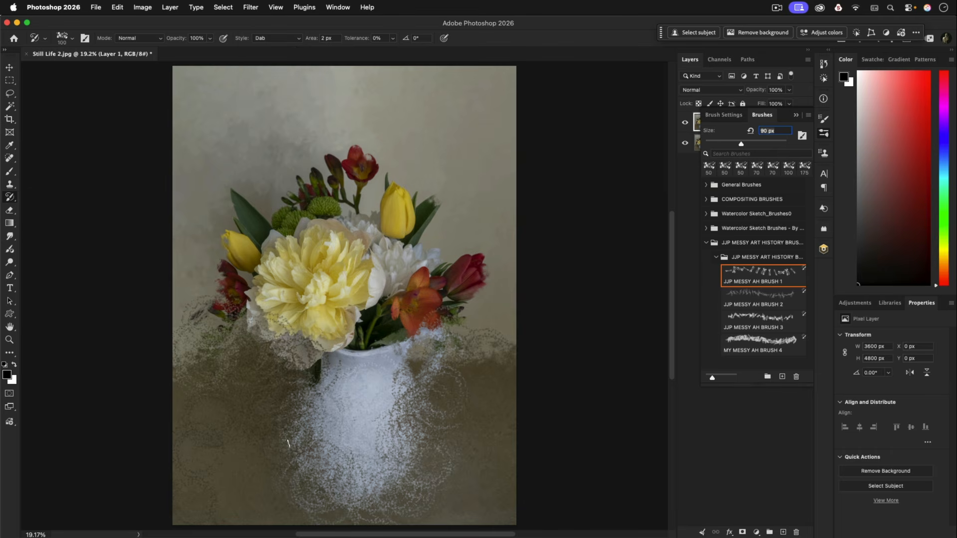
{"action": "mouse_move", "coordinate": [336, 444]}
{"action": "left_mouse_down"}
{"action": "mouse_move", "coordinate": [398, 409]}
{"action": "mouse_move", "coordinate": [408, 434]}
{"action": "mouse_move", "coordinate": [408, 407]}
{"action": "mouse_move", "coordinate": [390, 451]}
{"action": "mouse_move", "coordinate": [319, 494]}
{"action": "left_mouse_up"}
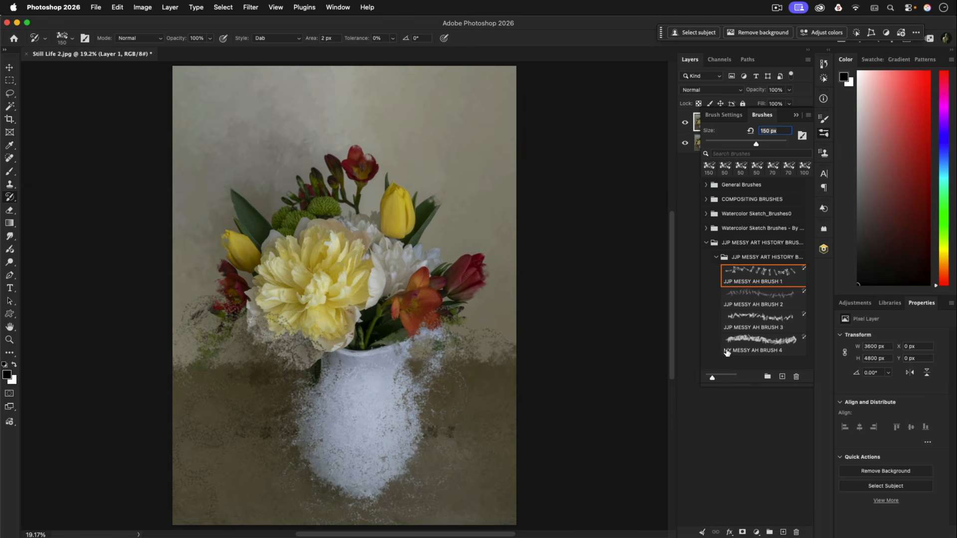
Select MY MESSY AH BRUSH 4, reduce it to 250 px and repaint the jug's body from its left side to the base
{"action": "left_click", "coordinate": [768, 343]}
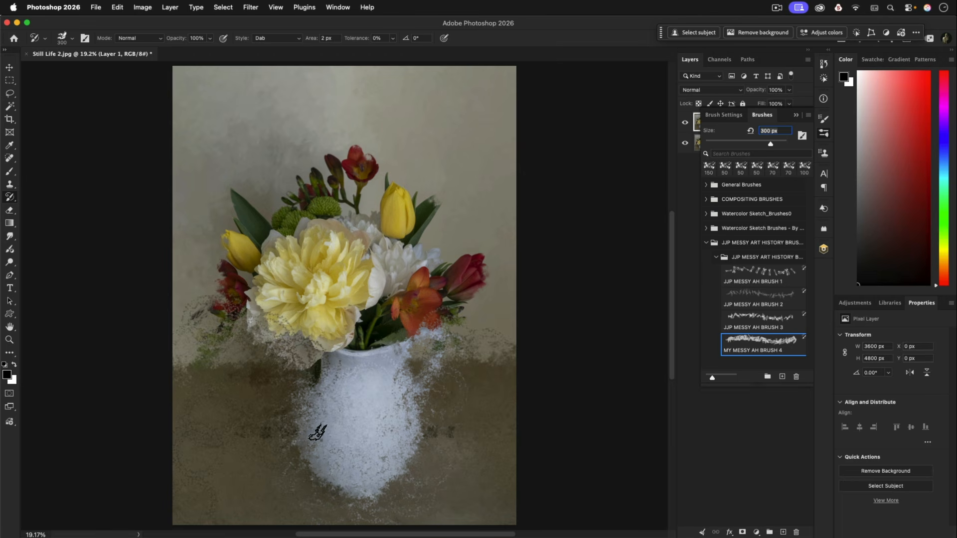
{"action": "key", "text": "bracketleft"}
{"action": "mouse_move", "coordinate": [299, 400]}
{"action": "left_mouse_down"}
{"action": "mouse_move", "coordinate": [329, 457]}
{"action": "mouse_move", "coordinate": [318, 383]}
{"action": "mouse_move", "coordinate": [303, 423]}
{"action": "mouse_move", "coordinate": [372, 493]}
{"action": "mouse_move", "coordinate": [410, 465]}
{"action": "mouse_move", "coordinate": [344, 496]}
{"action": "left_mouse_up"}
Refine the jug's edges with the brush at 125 px, and its outline, base and handle at 100 px
{"action": "key", "text": "bracketleft"}
{"action": "key", "text": "bracketleft"}
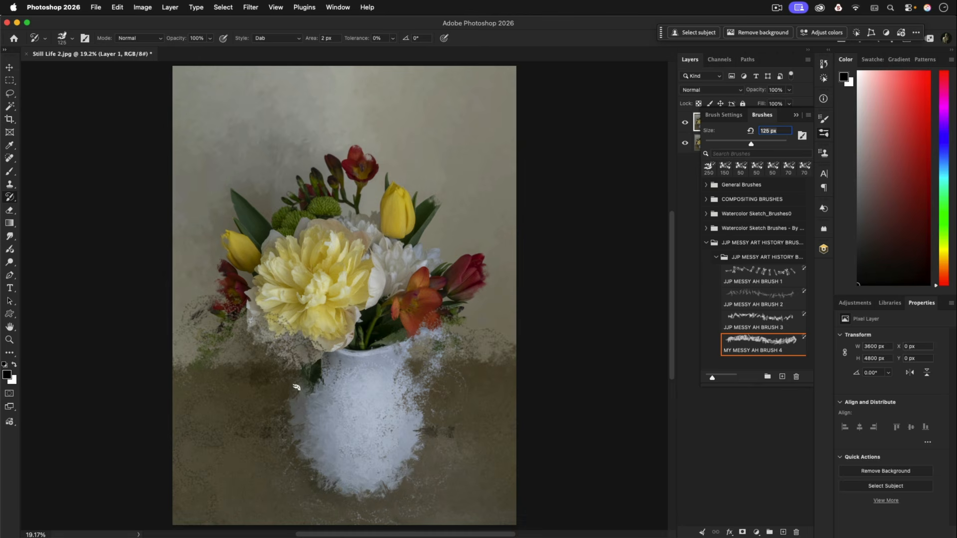
{"action": "key", "text": "bracketleft"}
{"action": "key", "text": "bracketleft"}
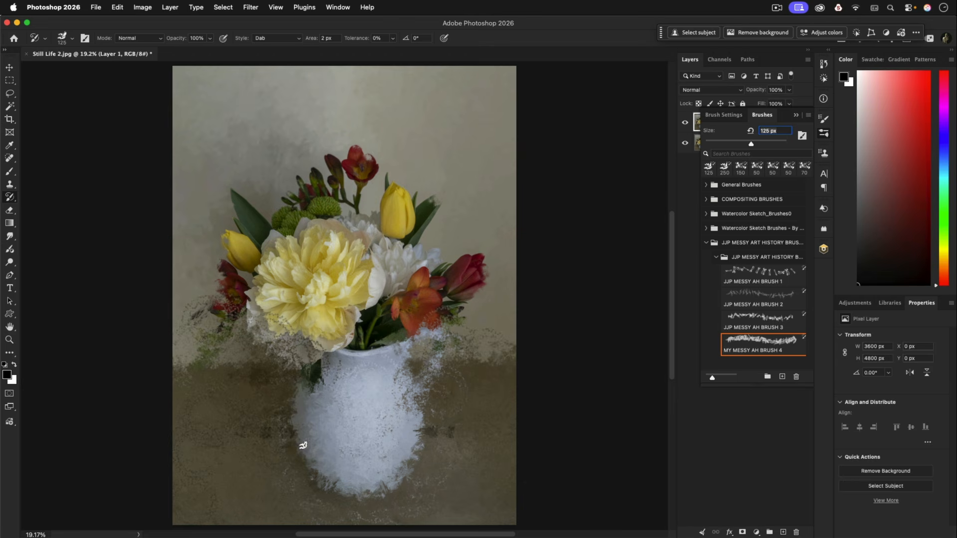
{"action": "key", "text": "bracketleft"}
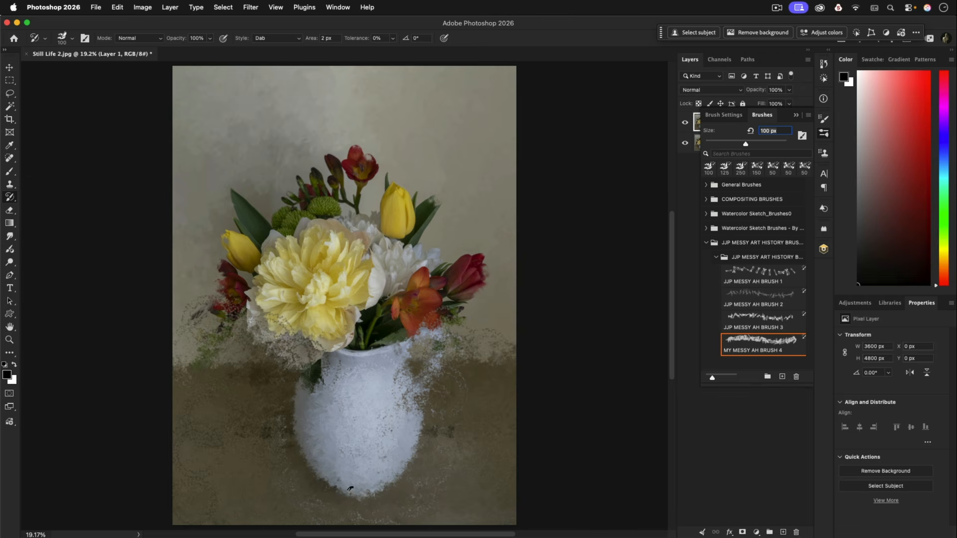
{"action": "mouse_move", "coordinate": [437, 352]}
{"action": "left_mouse_down"}
{"action": "mouse_move", "coordinate": [440, 329]}
{"action": "mouse_move", "coordinate": [442, 356]}
{"action": "mouse_move", "coordinate": [421, 400]}
{"action": "left_mouse_up"}
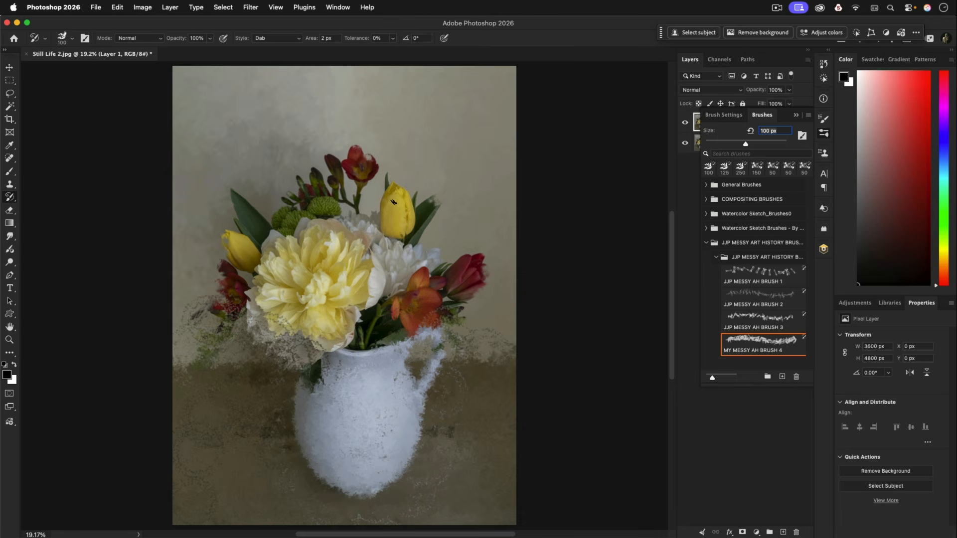
Paint the upper yellow tulip at 100 px, and the remaining flowers and leaves with the brush reduced to 70 px
{"action": "left_click_drag", "start_coordinate": [404, 206], "coordinate": [402, 227]}
{"action": "key", "text": "bracketleft"}
{"action": "key", "text": "bracketleft"}
{"action": "key", "text": "bracketleft"}
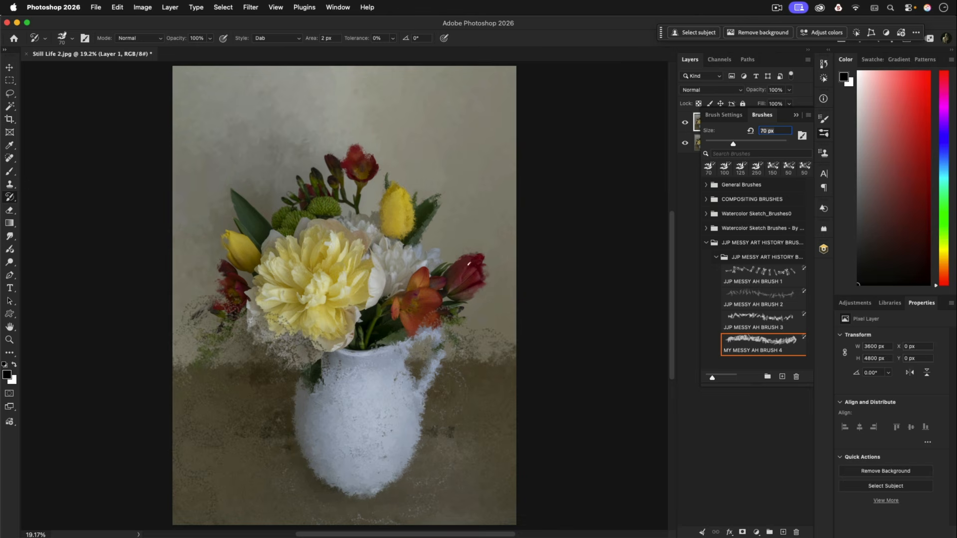
{"action": "left_click_drag", "start_coordinate": [469, 289], "coordinate": [471, 294]}
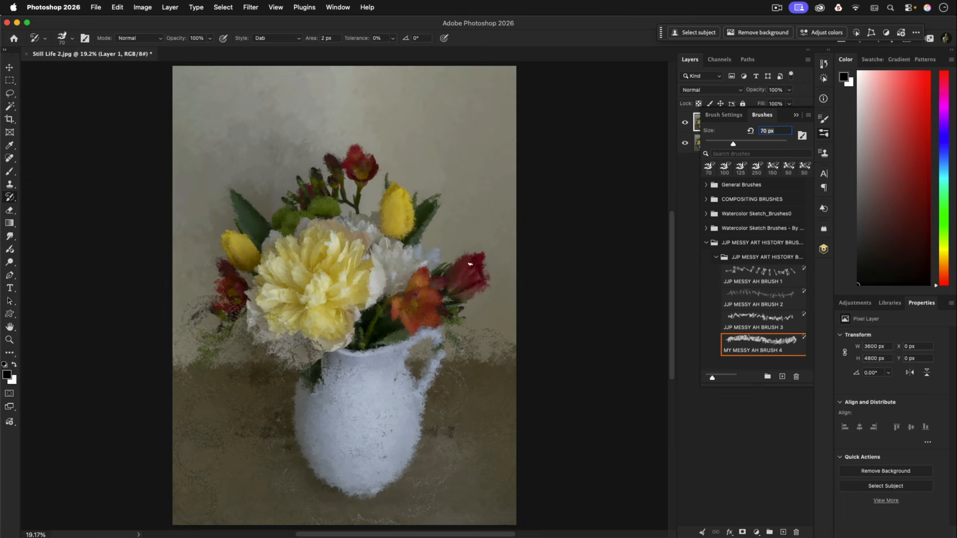
{"action": "left_click_drag", "start_coordinate": [479, 257], "coordinate": [475, 290]}
Select JJP MESSY AH BRUSH 2, reduce it to 900 px and paint wispy twig strokes around the jug's rim
{"action": "left_click", "coordinate": [739, 296]}
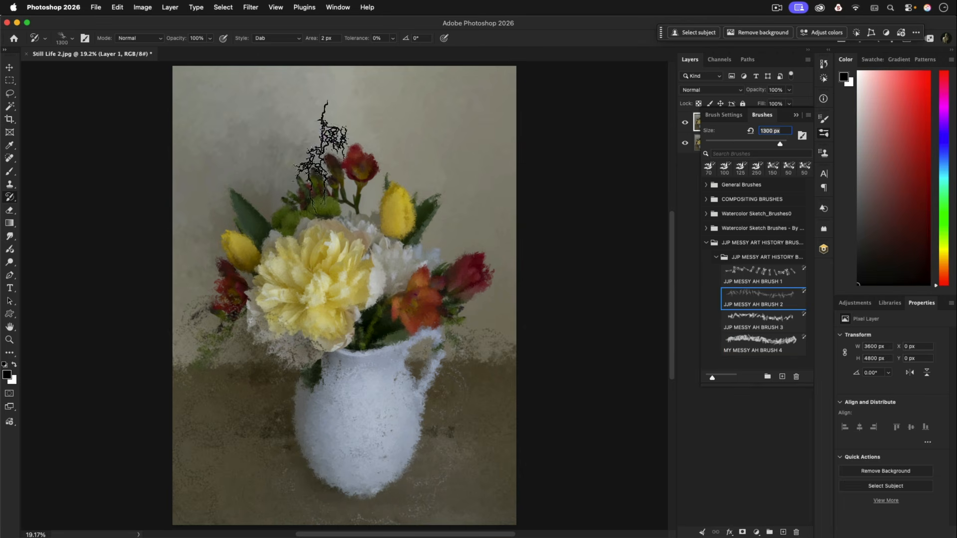
{"action": "key", "text": "bracketleft"}
{"action": "key", "text": "bracketleft"}
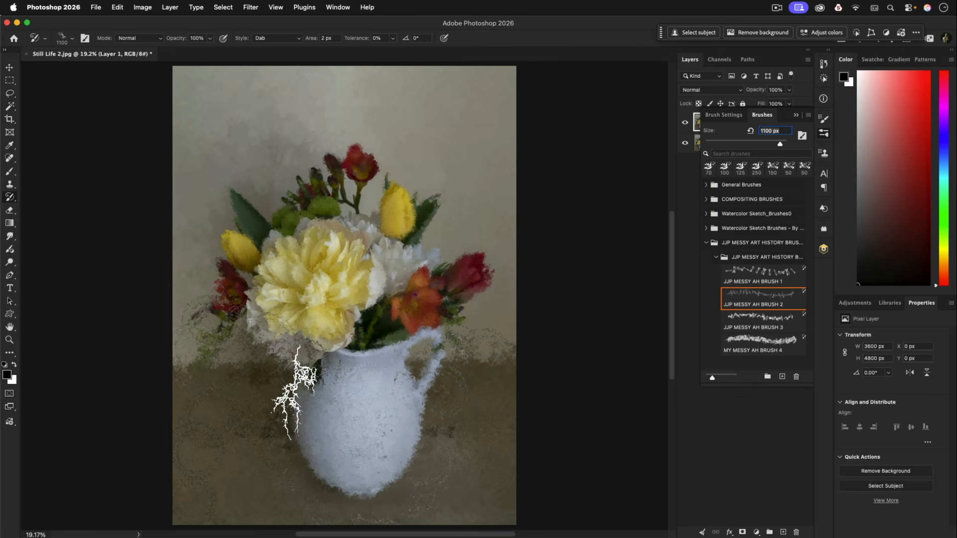
{"action": "key", "text": "bracketleft"}
{"action": "key", "text": "bracketleft"}
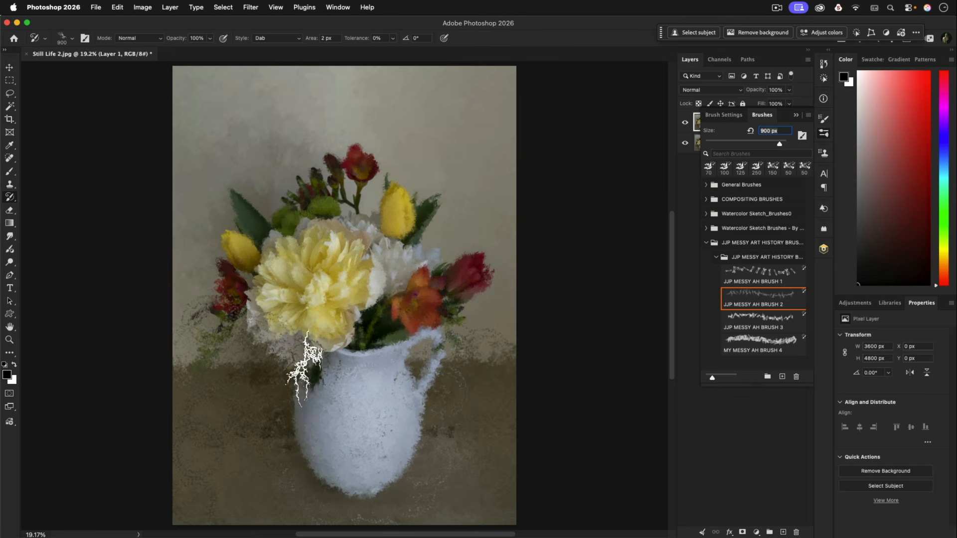
{"action": "left_click_drag", "start_coordinate": [368, 346], "coordinate": [367, 331]}
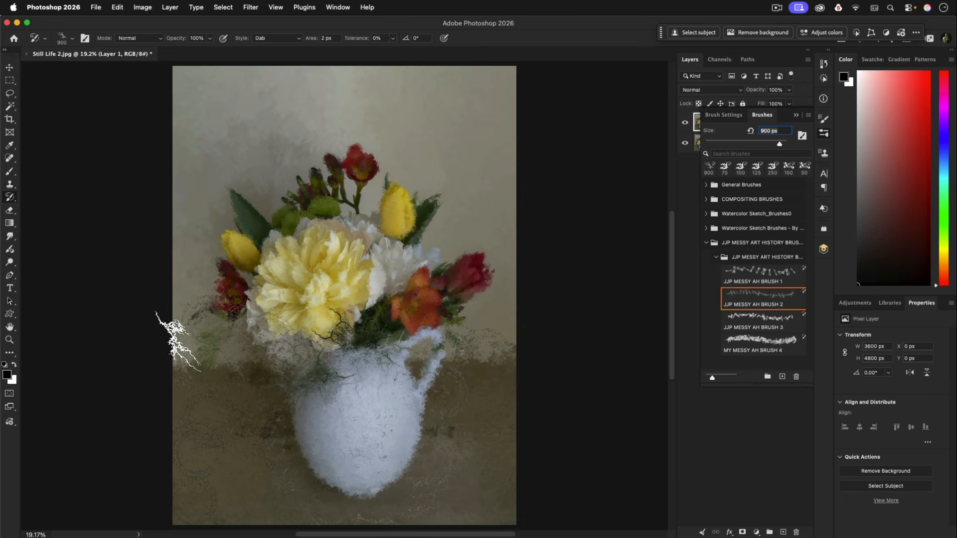
Add wispy 900 px strokes over the upper leaves on both sides, below the red tulip and among the lower foliage
{"action": "left_click_drag", "start_coordinate": [244, 223], "coordinate": [248, 256]}
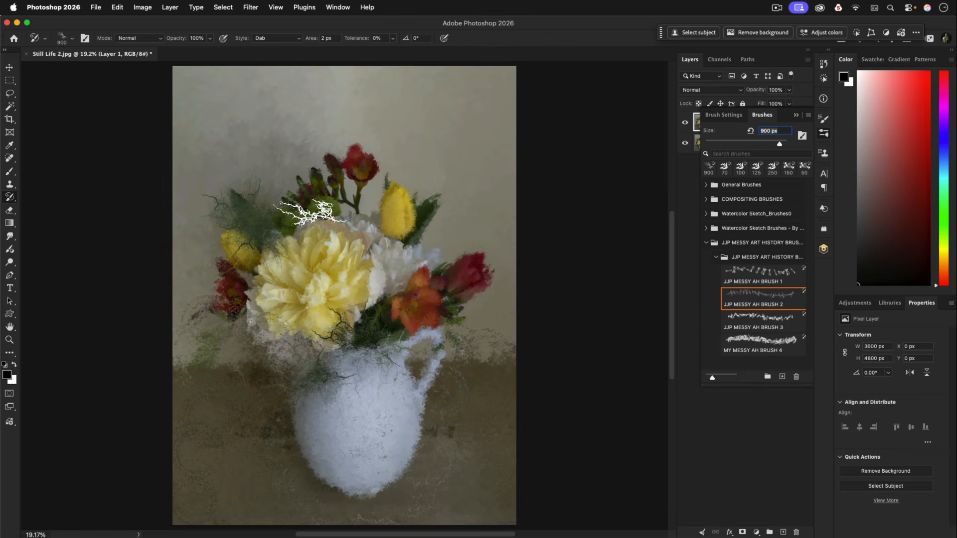
{"action": "left_click_drag", "start_coordinate": [438, 214], "coordinate": [414, 219]}
{"action": "left_click_drag", "start_coordinate": [455, 314], "coordinate": [457, 316]}
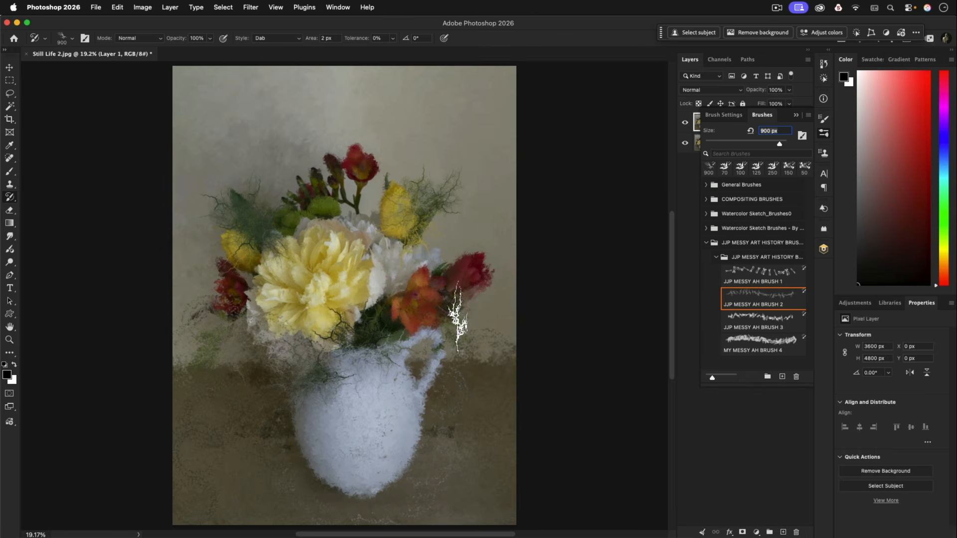
{"action": "left_click_drag", "start_coordinate": [382, 324], "coordinate": [348, 318]}
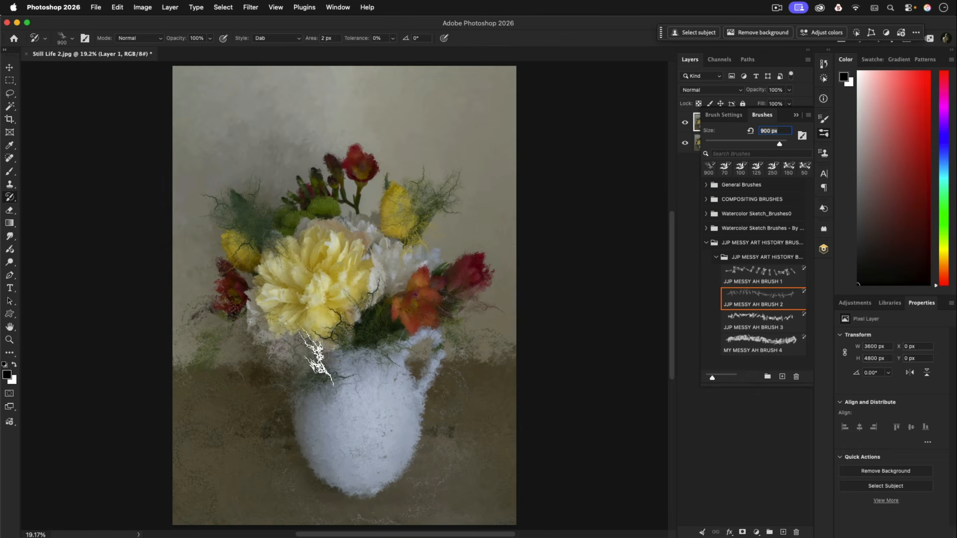
{"action": "mouse_move", "coordinate": [316, 353]}
{"action": "left_mouse_down"}
{"action": "mouse_move", "coordinate": [346, 352]}
{"action": "mouse_move", "coordinate": [379, 321]}
{"action": "left_mouse_up"}
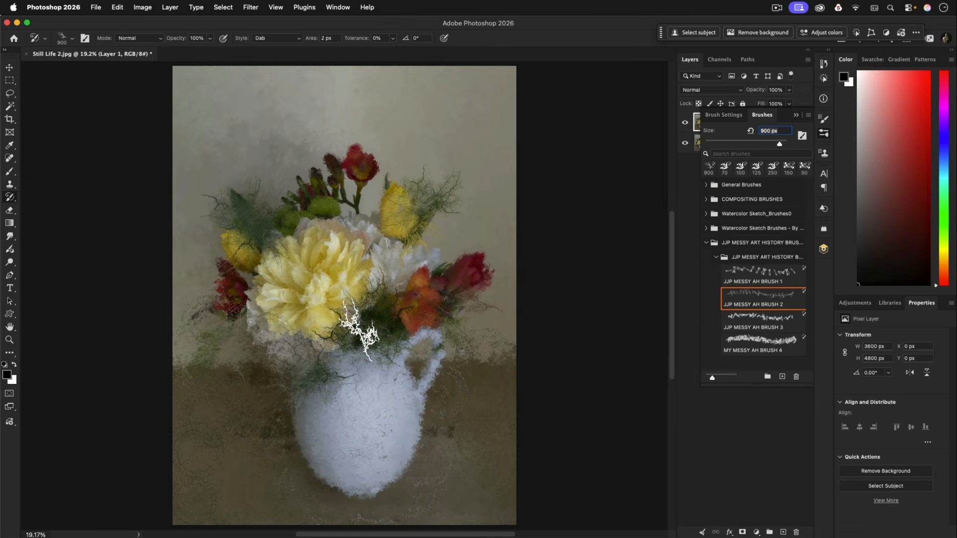
Select JJP MESSY AH BRUSH 1 and repaint the jug's rim and adjoining foliage at 300 px and 150 px
{"action": "left_click", "coordinate": [736, 275]}
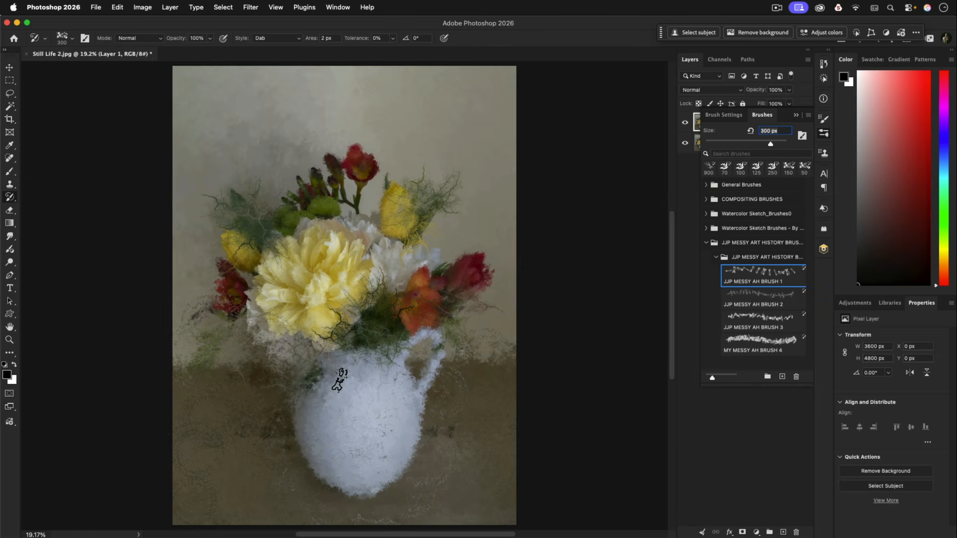
{"action": "mouse_move", "coordinate": [384, 359]}
{"action": "left_mouse_down"}
{"action": "mouse_move", "coordinate": [386, 349]}
{"action": "mouse_move", "coordinate": [359, 372]}
{"action": "mouse_move", "coordinate": [301, 383]}
{"action": "mouse_move", "coordinate": [309, 377]}
{"action": "left_mouse_up"}
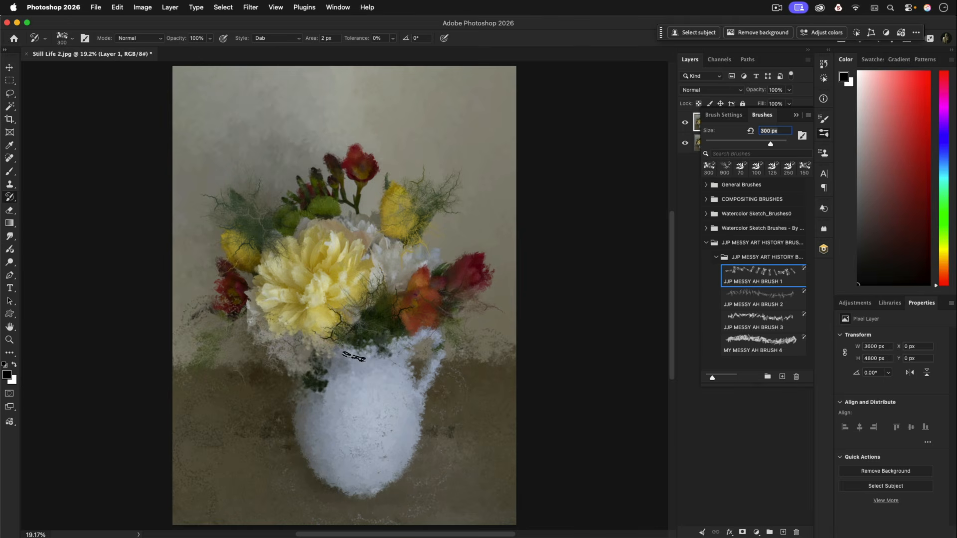
{"action": "key", "text": "bracketleft"}
{"action": "key", "text": "bracketleft"}
{"action": "key", "text": "bracketleft"}
{"action": "mouse_move", "coordinate": [365, 355]}
{"action": "left_mouse_down"}
{"action": "mouse_move", "coordinate": [379, 346]}
{"action": "mouse_move", "coordinate": [346, 346]}
{"action": "mouse_move", "coordinate": [300, 386]}
{"action": "left_mouse_up"}
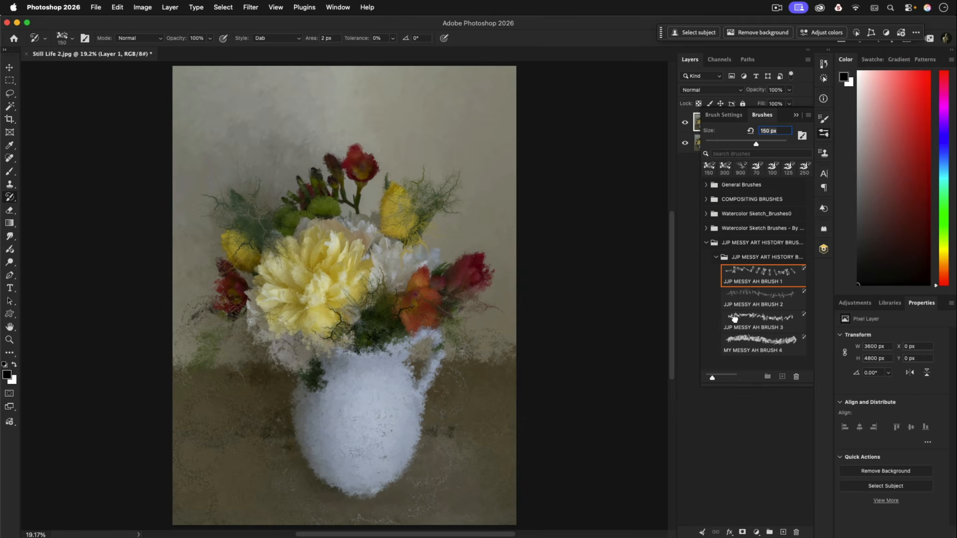
Select JJP MESSY AH BRUSH 3, enlarge it to 800 px and stamp leafy foliage above the jug and beside both yellow tulips
{"action": "left_click", "coordinate": [740, 321]}
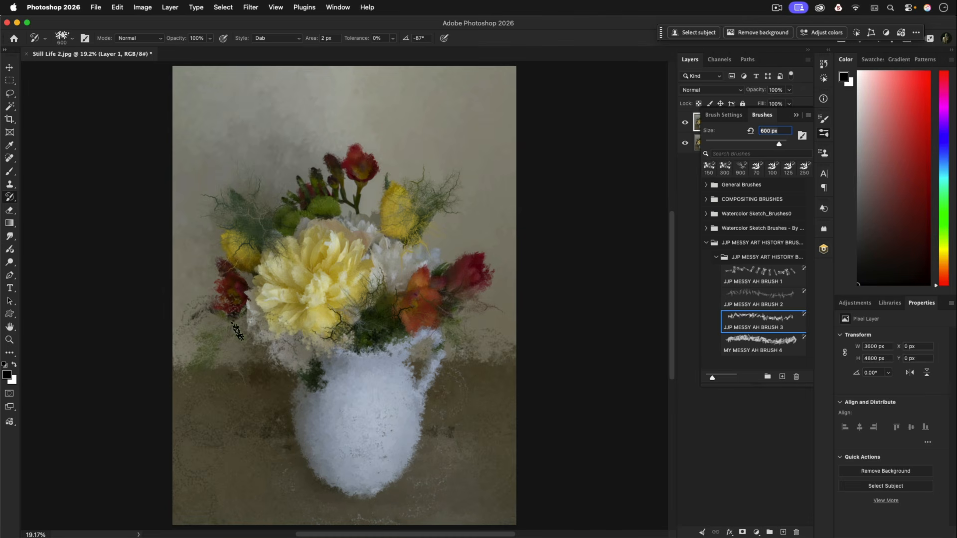
{"action": "key", "text": "bracketright"}
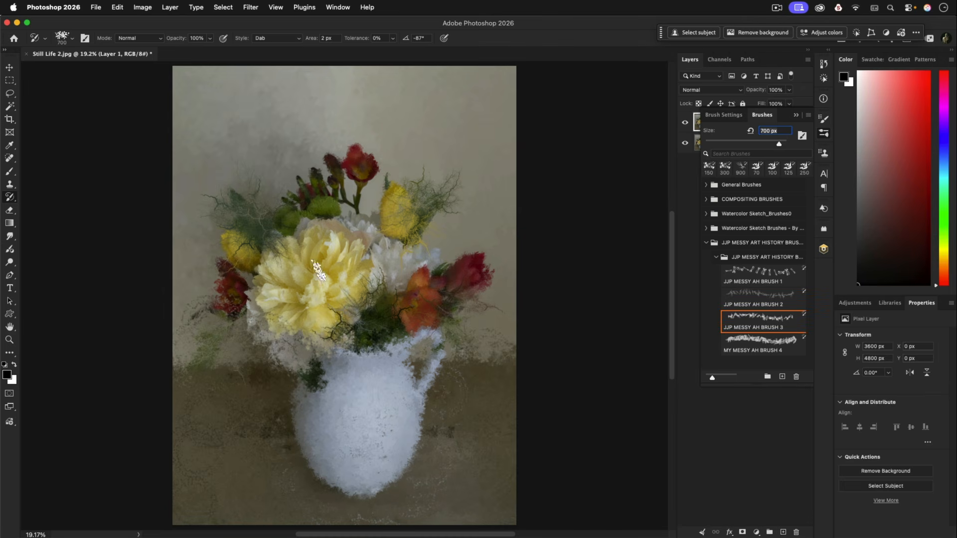
{"action": "key", "text": "bracketright"}
{"action": "left_click", "coordinate": [382, 339]}
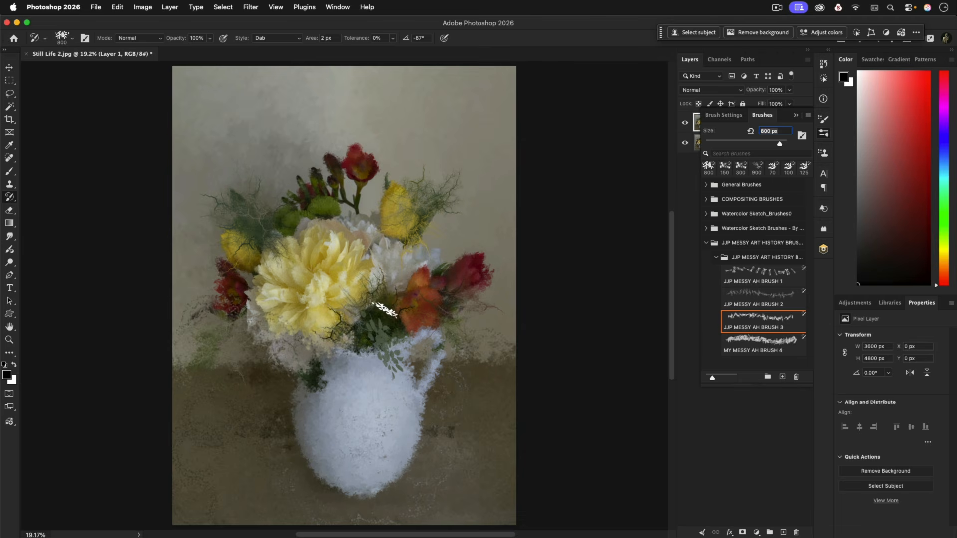
{"action": "left_click", "coordinate": [384, 310]}
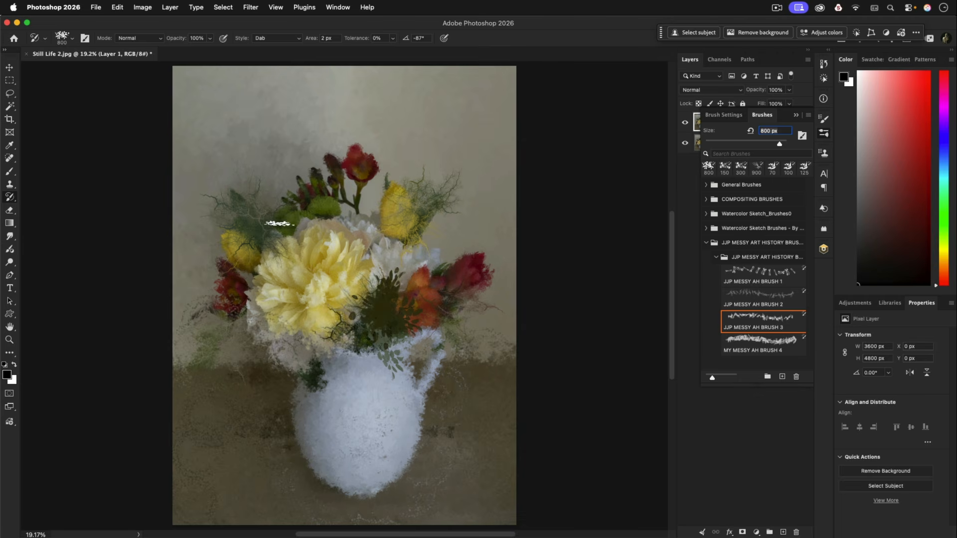
{"action": "left_click", "coordinate": [280, 220]}
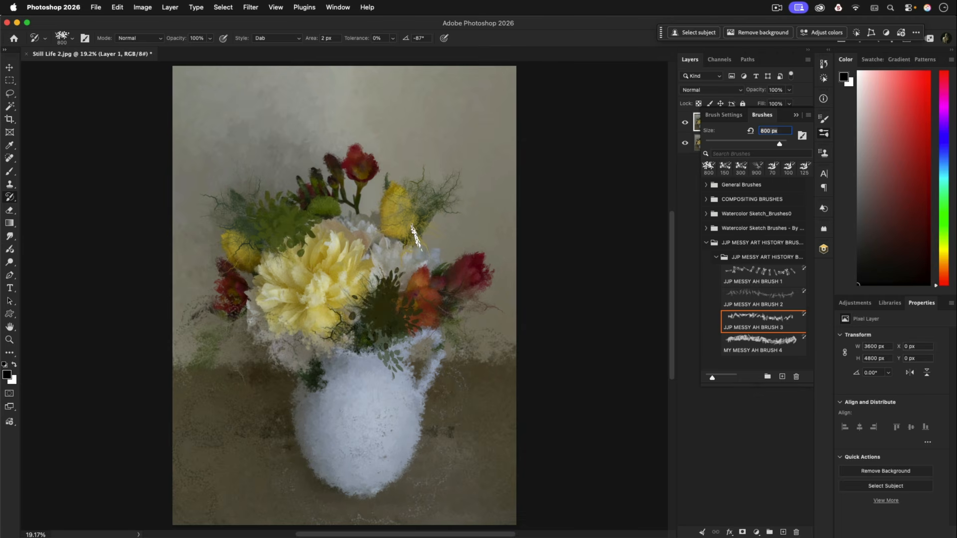
{"action": "left_click", "coordinate": [411, 232]}
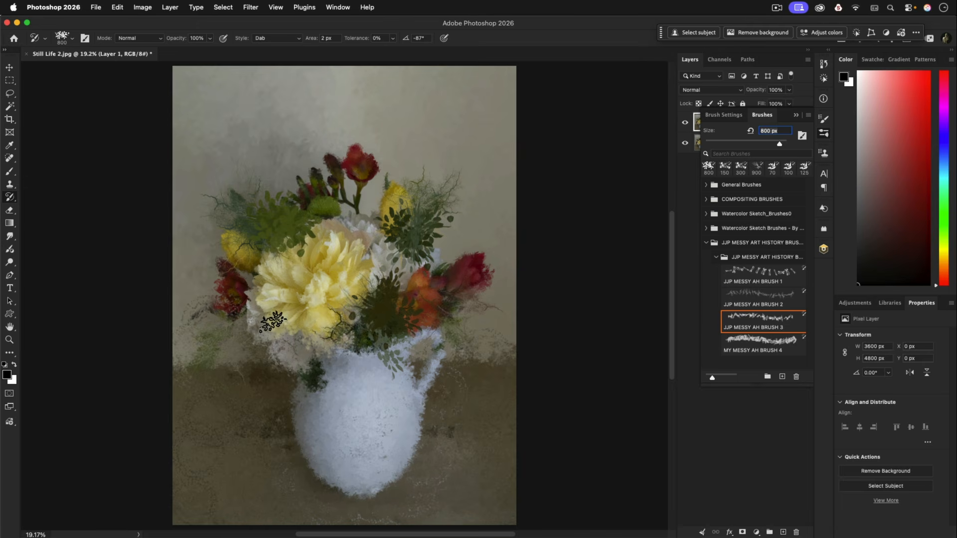
Reduce the brush to 600 px and stamp leafy texture over the dark red flower and the orange flower
{"action": "key", "text": "bracketleft"}
{"action": "key", "text": "bracketleft"}
{"action": "left_click", "coordinate": [241, 277]}
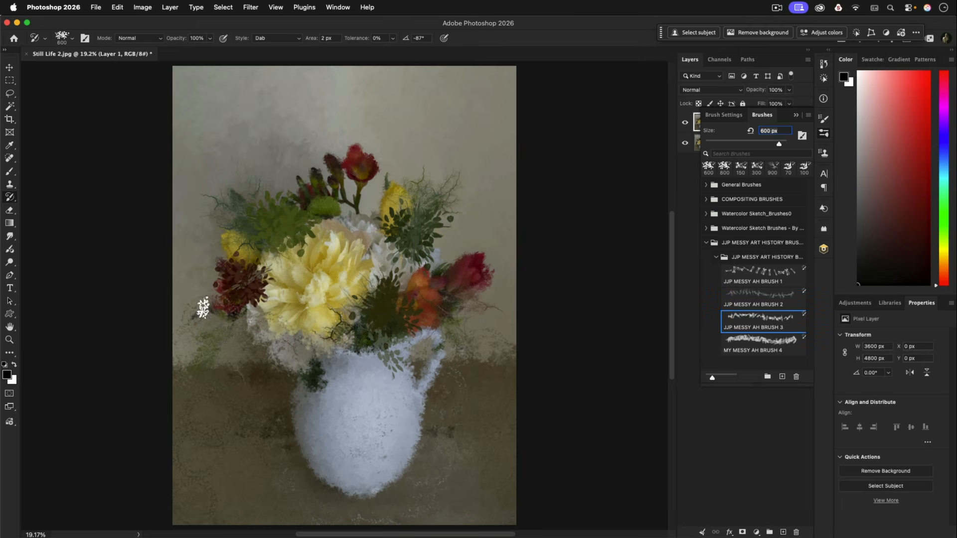
{"action": "left_click", "coordinate": [409, 324]}
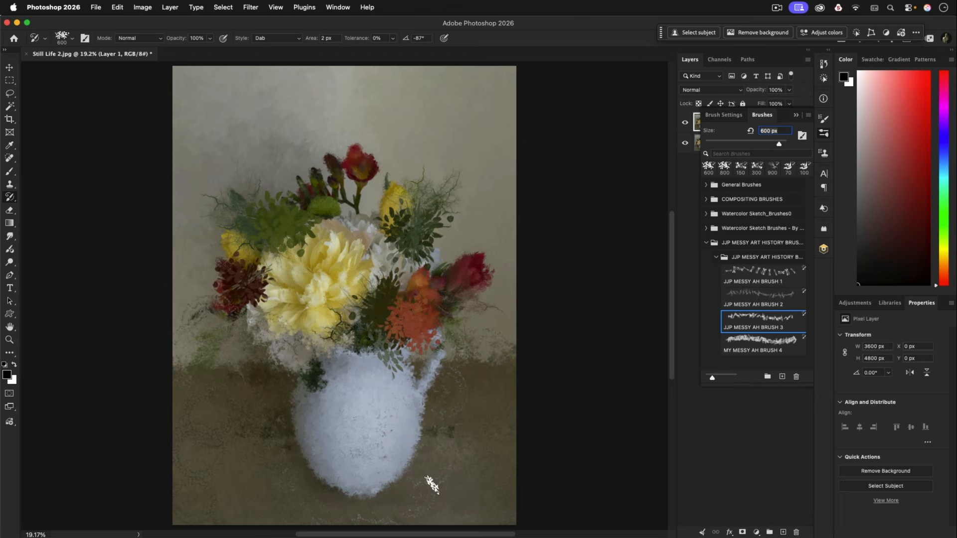
Select MY MESSY AH BRUSH 4, reduce it to 200 px and repaint the orange flower and the foliage beside it
{"action": "left_click", "coordinate": [736, 352]}
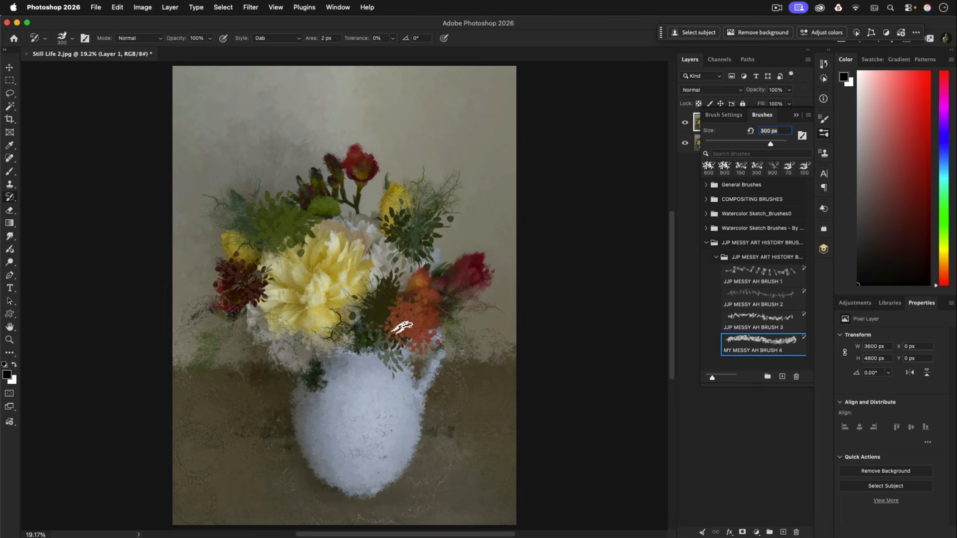
{"action": "key", "text": "["}
{"action": "key", "text": "["}
{"action": "mouse_move", "coordinate": [398, 314]}
{"action": "left_mouse_down"}
{"action": "mouse_move", "coordinate": [408, 314]}
{"action": "mouse_move", "coordinate": [398, 327]}
{"action": "mouse_move", "coordinate": [394, 319]}
{"action": "mouse_move", "coordinate": [400, 311]}
{"action": "mouse_move", "coordinate": [397, 356]}
{"action": "left_mouse_up"}
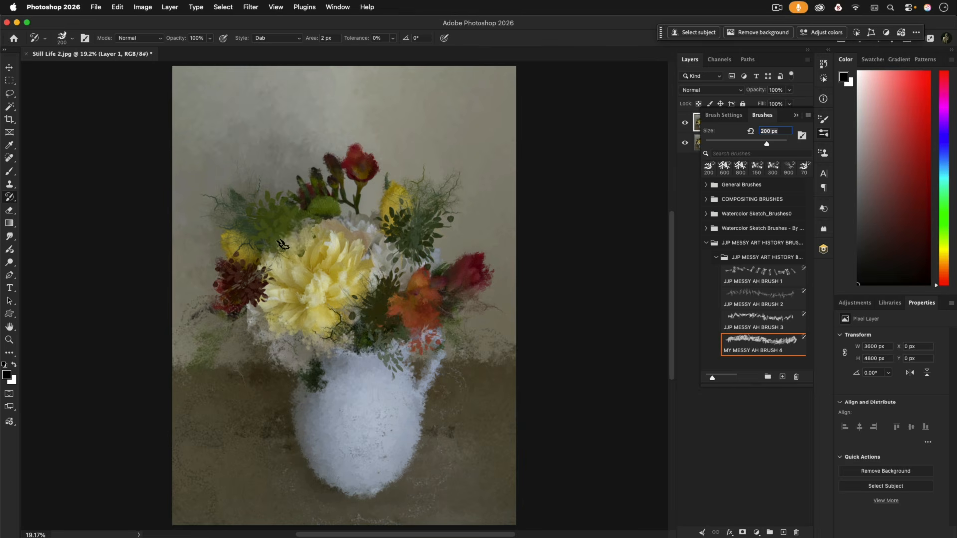
Blend the stamped foliage into the peony, dark red flower, yellow tulips and central leaves with 200 px strokes
{"action": "mouse_move", "coordinate": [283, 244]}
{"action": "left_mouse_down"}
{"action": "mouse_move", "coordinate": [272, 248]}
{"action": "mouse_move", "coordinate": [270, 234]}
{"action": "mouse_move", "coordinate": [299, 228]}
{"action": "left_mouse_up"}
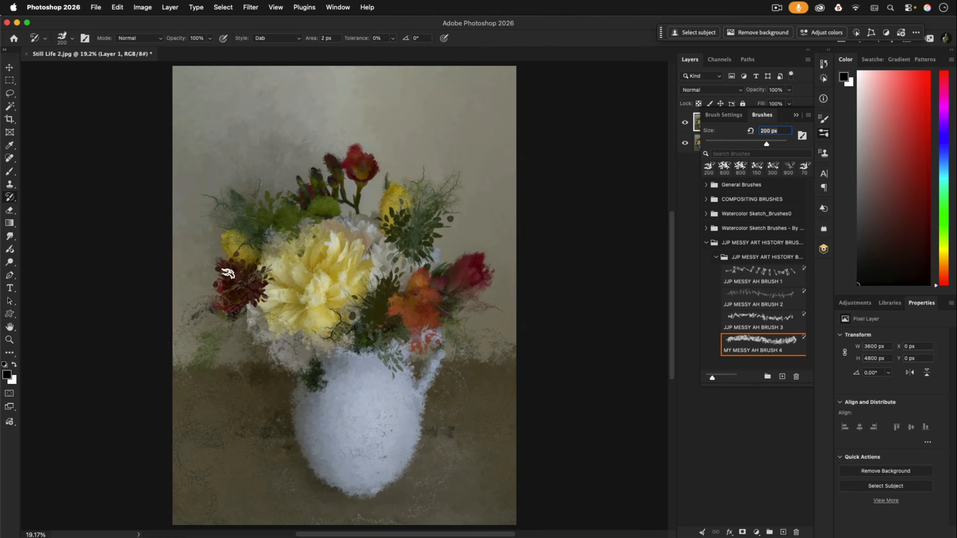
{"action": "mouse_move", "coordinate": [252, 287]}
{"action": "left_mouse_down"}
{"action": "mouse_move", "coordinate": [261, 270]}
{"action": "mouse_move", "coordinate": [258, 295]}
{"action": "left_mouse_up"}
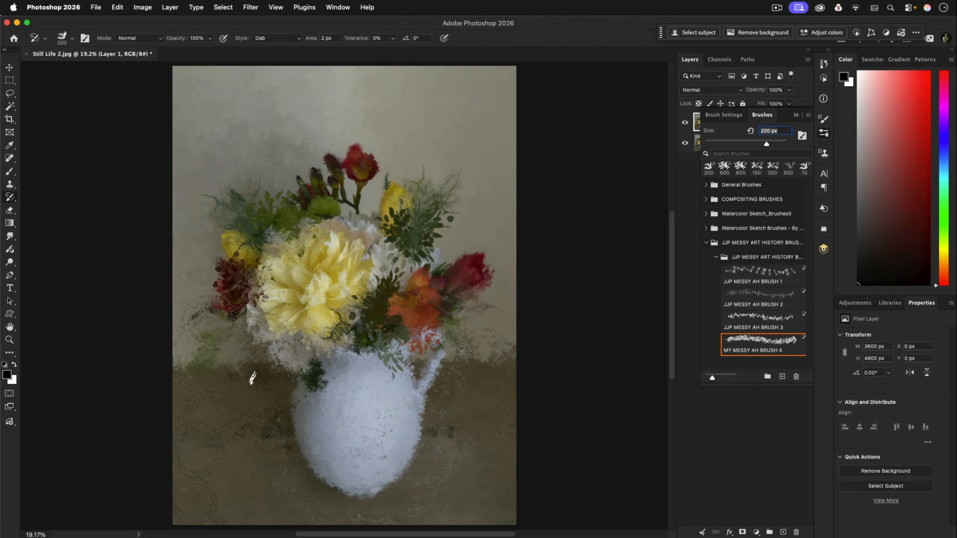
{"action": "left_click_drag", "start_coordinate": [223, 254], "coordinate": [232, 267]}
{"action": "mouse_move", "coordinate": [394, 211]}
{"action": "left_mouse_down"}
{"action": "mouse_move", "coordinate": [367, 228]}
{"action": "mouse_move", "coordinate": [395, 236]}
{"action": "mouse_move", "coordinate": [396, 218]}
{"action": "mouse_move", "coordinate": [396, 242]}
{"action": "left_mouse_up"}
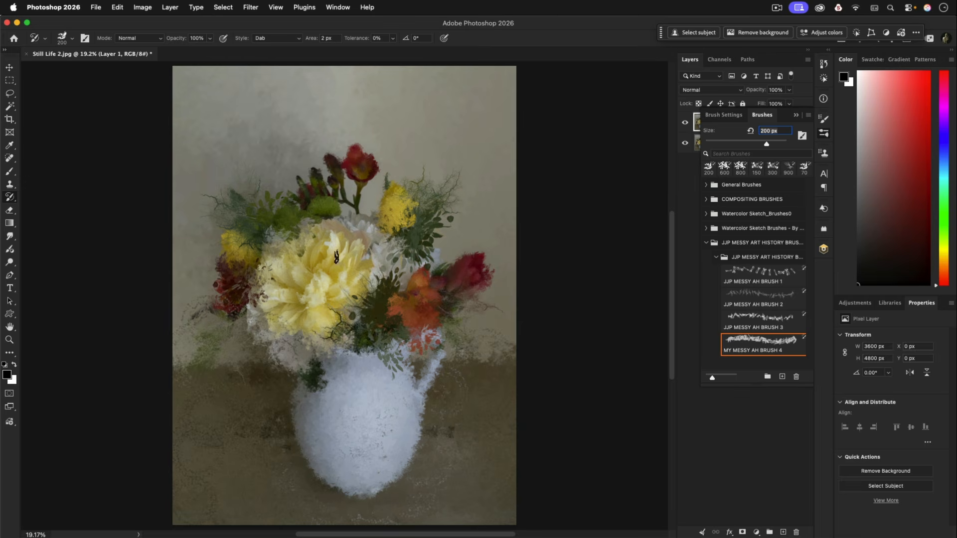
{"action": "left_click_drag", "start_coordinate": [386, 288], "coordinate": [383, 272]}
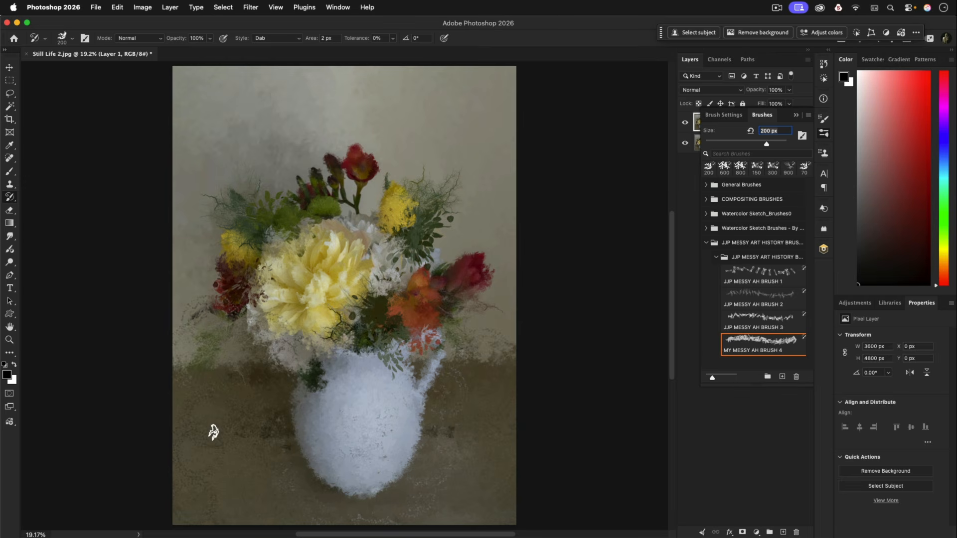
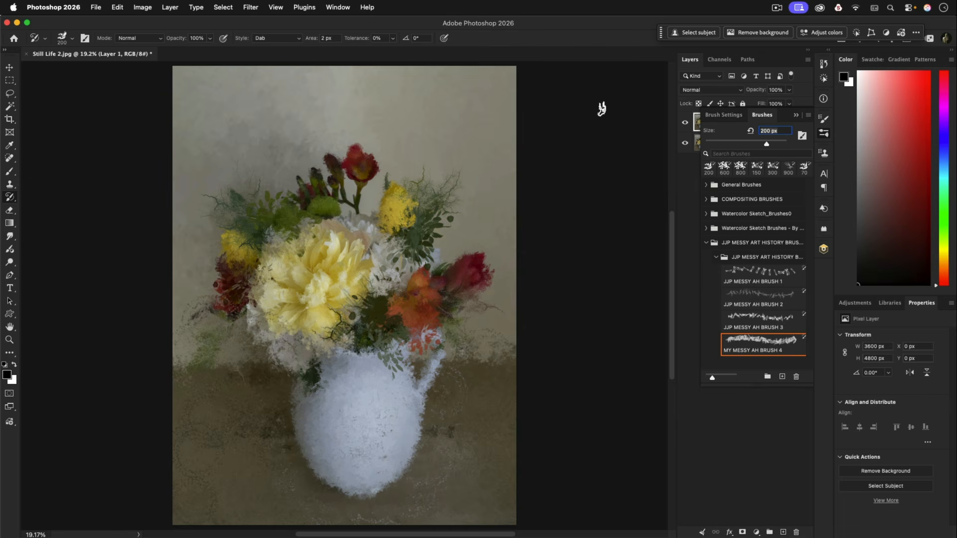
Switch to the Brush tool, close the brush presets and compare the painted Layer 1 with the original photo
{"action": "key", "text": "b"}
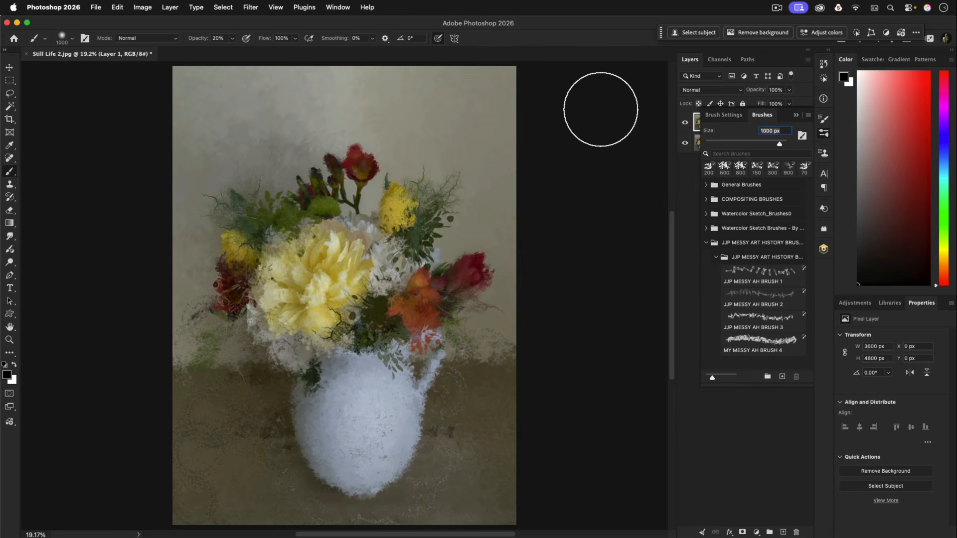
{"action": "left_click", "coordinate": [824, 134]}
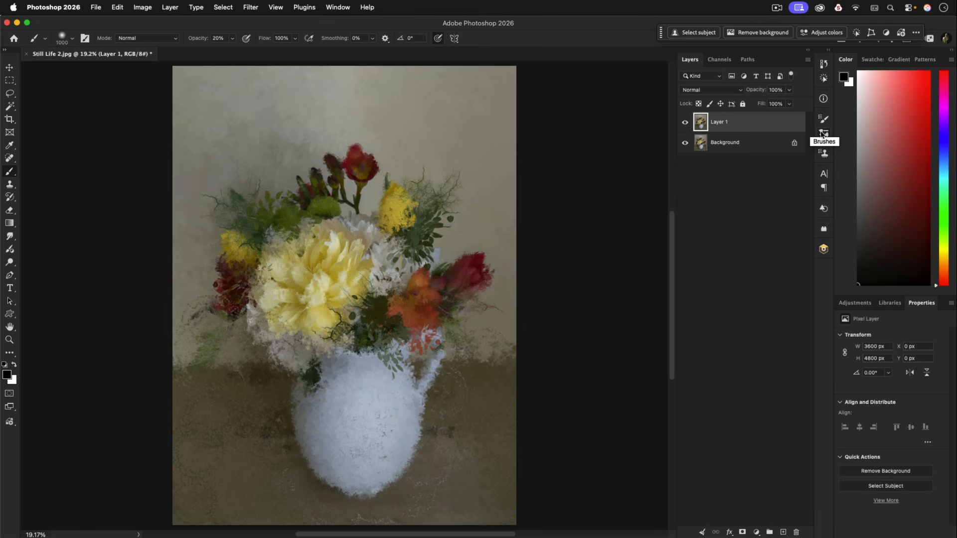
{"action": "left_click", "coordinate": [687, 124]}
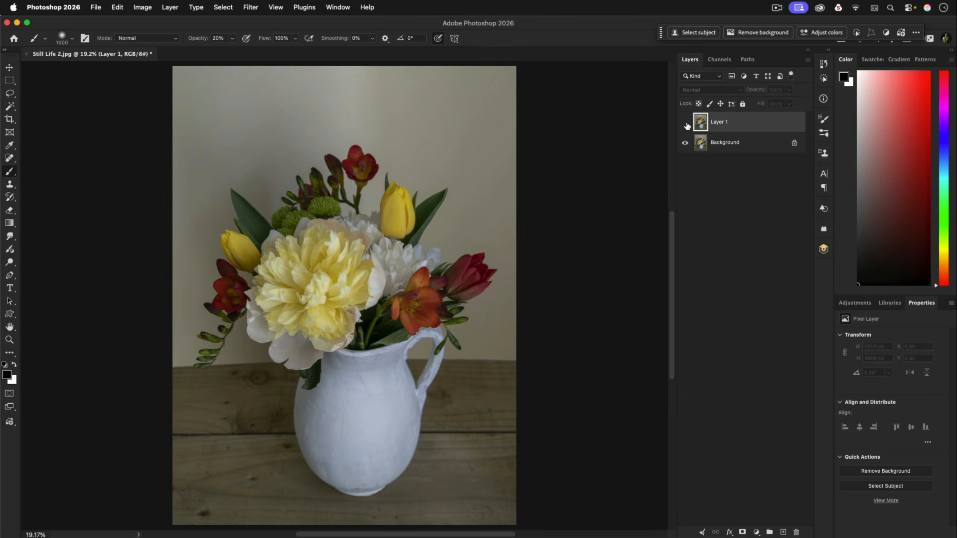
{"action": "left_click", "coordinate": [686, 123]}
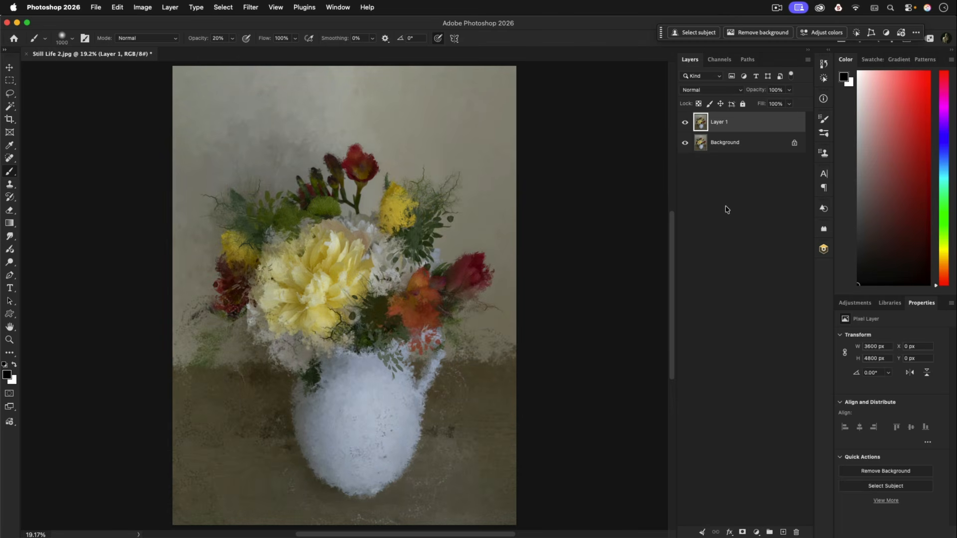
Add a mask to Layer 1 and paint black at 10% opacity over the peony and the orange flower to restore detail
{"action": "left_click", "coordinate": [742, 532]}
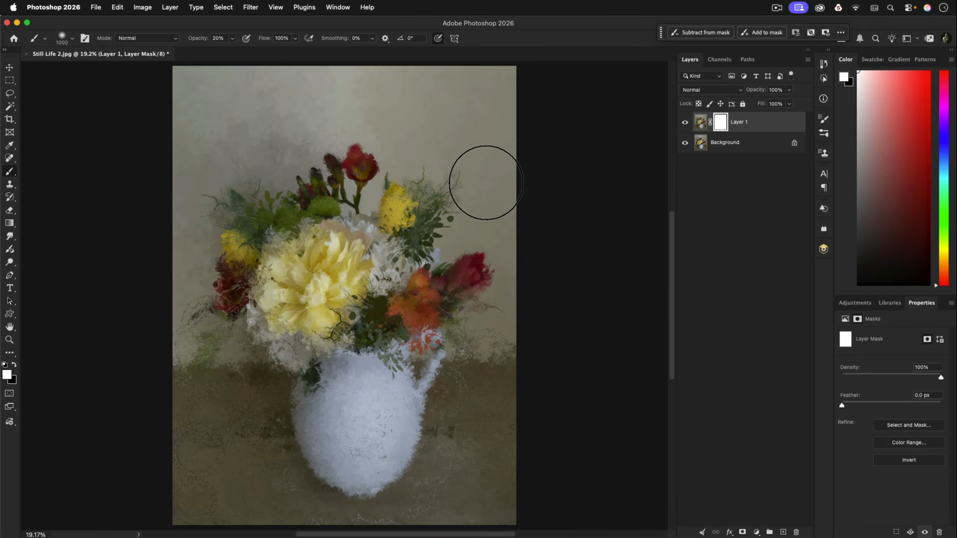
{"action": "key", "text": "x"}
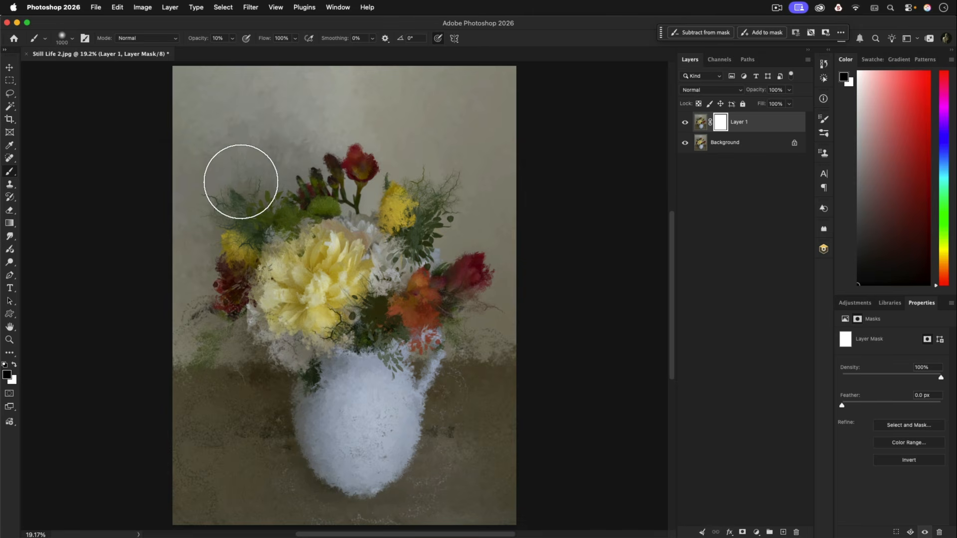
{"action": "mouse_move", "coordinate": [309, 278]}
{"action": "left_mouse_down"}
{"action": "mouse_move", "coordinate": [276, 270]}
{"action": "mouse_move", "coordinate": [299, 243]}
{"action": "left_mouse_up"}
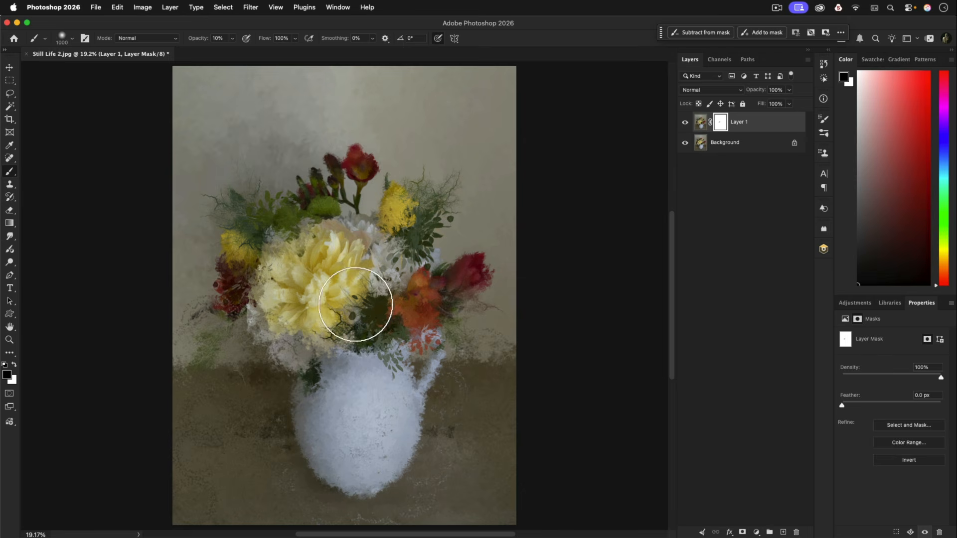
{"action": "key", "text": "bracketleft"}
{"action": "key", "text": "bracketleft"}
{"action": "key", "text": "bracketleft"}
{"action": "key", "text": "bracketleft"}
{"action": "key", "text": "bracketleft"}
{"action": "mouse_move", "coordinate": [413, 298]}
{"action": "left_mouse_down"}
{"action": "mouse_move", "coordinate": [422, 262]}
{"action": "mouse_move", "coordinate": [416, 297]}
{"action": "mouse_move", "coordinate": [415, 287]}
{"action": "mouse_move", "coordinate": [337, 261]}
{"action": "mouse_move", "coordinate": [413, 309]}
{"action": "mouse_move", "coordinate": [390, 286]}
{"action": "mouse_move", "coordinate": [438, 283]}
{"action": "mouse_move", "coordinate": [441, 308]}
{"action": "mouse_move", "coordinate": [426, 322]}
{"action": "mouse_move", "coordinate": [409, 297]}
{"action": "left_mouse_up"}
Reduce the brush to 175 px and paint black on Layer 1's mask over both yellow tulips
{"action": "key", "text": "bracketleft"}
{"action": "key", "text": "bracketleft"}
{"action": "key", "text": "bracketleft"}
{"action": "key", "text": "bracketleft"}
{"action": "key", "text": "bracketleft"}
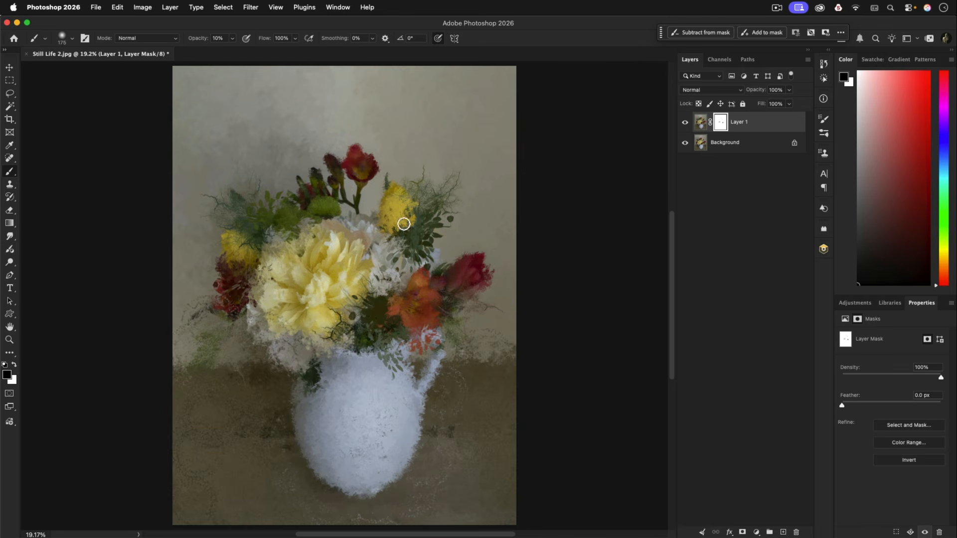
{"action": "mouse_move", "coordinate": [382, 223]}
{"action": "left_mouse_down"}
{"action": "mouse_move", "coordinate": [398, 199]}
{"action": "mouse_move", "coordinate": [410, 216]}
{"action": "mouse_move", "coordinate": [418, 207]}
{"action": "mouse_move", "coordinate": [396, 231]}
{"action": "mouse_move", "coordinate": [418, 201]}
{"action": "mouse_move", "coordinate": [401, 229]}
{"action": "mouse_move", "coordinate": [409, 177]}
{"action": "mouse_move", "coordinate": [402, 216]}
{"action": "left_mouse_up"}
{"action": "mouse_move", "coordinate": [227, 233]}
{"action": "left_mouse_down"}
{"action": "mouse_move", "coordinate": [239, 260]}
{"action": "mouse_move", "coordinate": [232, 238]}
{"action": "mouse_move", "coordinate": [231, 251]}
{"action": "mouse_move", "coordinate": [215, 250]}
{"action": "mouse_move", "coordinate": [235, 259]}
{"action": "left_mouse_up"}
{"action": "mouse_move", "coordinate": [400, 206]}
{"action": "left_mouse_down"}
{"action": "mouse_move", "coordinate": [408, 208]}
{"action": "mouse_move", "coordinate": [395, 199]}
{"action": "mouse_move", "coordinate": [391, 230]}
{"action": "left_mouse_up"}
Enlarge the brush to 700 px and paint black on Layer 1's mask over the jug's body
{"action": "key", "text": "bracketleft"}
{"action": "key", "text": "bracketleft"}
{"action": "key", "text": "bracketleft"}
{"action": "key", "text": "bracketleft"}
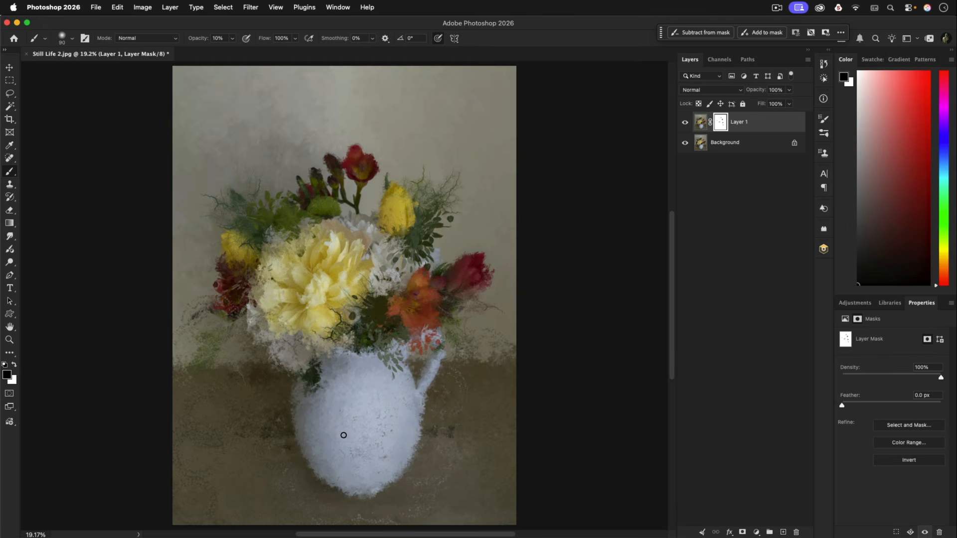
{"action": "key", "text": "x"}
{"action": "key", "text": "x"}
{"action": "key", "text": "bracketright"}
{"action": "key", "text": "bracketright"}
{"action": "key", "text": "bracketright"}
{"action": "key", "text": "bracketright"}
{"action": "key", "text": "bracketright"}
{"action": "key", "text": "bracketright"}
{"action": "key", "text": "bracketright"}
{"action": "key", "text": "bracketright"}
{"action": "key", "text": "bracketright"}
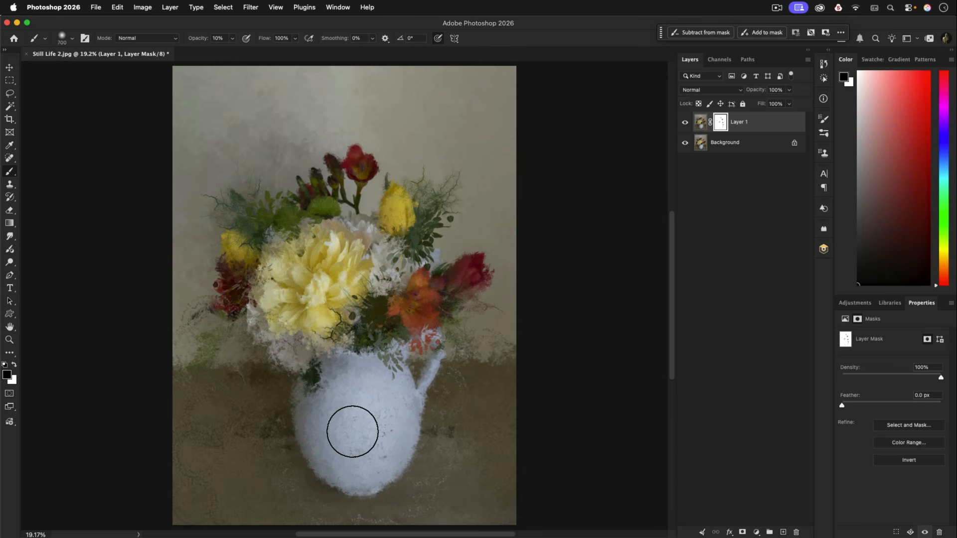
{"action": "mouse_move", "coordinate": [326, 448]}
{"action": "left_mouse_down"}
{"action": "mouse_move", "coordinate": [310, 372]}
{"action": "mouse_move", "coordinate": [349, 400]}
{"action": "mouse_move", "coordinate": [361, 433]}
{"action": "mouse_move", "coordinate": [335, 398]}
{"action": "mouse_move", "coordinate": [333, 422]}
{"action": "mouse_move", "coordinate": [364, 460]}
{"action": "mouse_move", "coordinate": [355, 393]}
{"action": "mouse_move", "coordinate": [346, 434]}
{"action": "mouse_move", "coordinate": [389, 424]}
{"action": "mouse_move", "coordinate": [369, 403]}
{"action": "mouse_move", "coordinate": [383, 459]}
{"action": "mouse_move", "coordinate": [317, 399]}
{"action": "mouse_move", "coordinate": [329, 434]}
{"action": "mouse_move", "coordinate": [302, 402]}
{"action": "mouse_move", "coordinate": [346, 468]}
{"action": "mouse_move", "coordinate": [319, 436]}
{"action": "mouse_move", "coordinate": [365, 484]}
{"action": "mouse_move", "coordinate": [358, 402]}
{"action": "mouse_move", "coordinate": [352, 462]}
{"action": "left_mouse_up"}
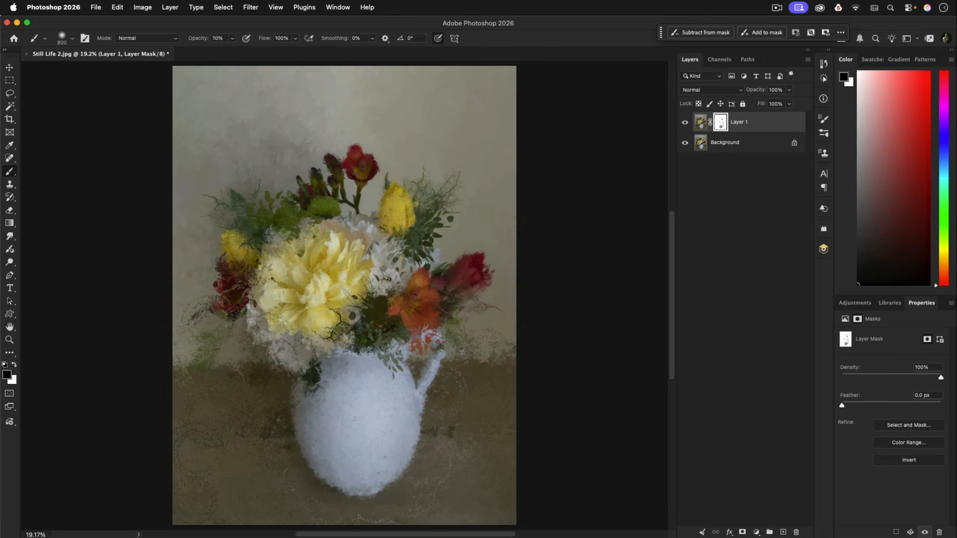
Switch to Finder, place the JJPSTILL15.jpg texture into the image and stretch it to fill the canvas
{"action": "key", "text": "super+Tab"}
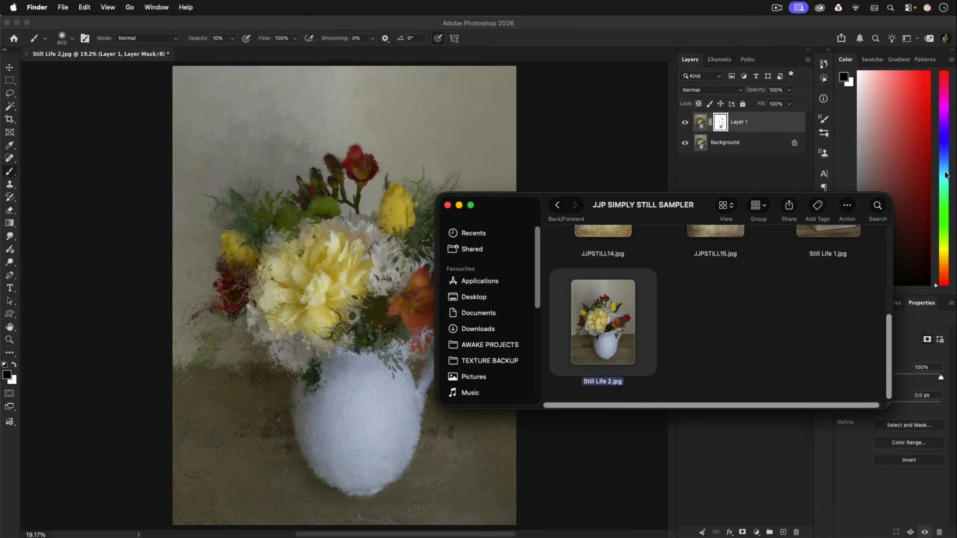
{"action": "scroll", "coordinate": [752, 295], "scroll_direction": "up", "scroll_amount": 4}
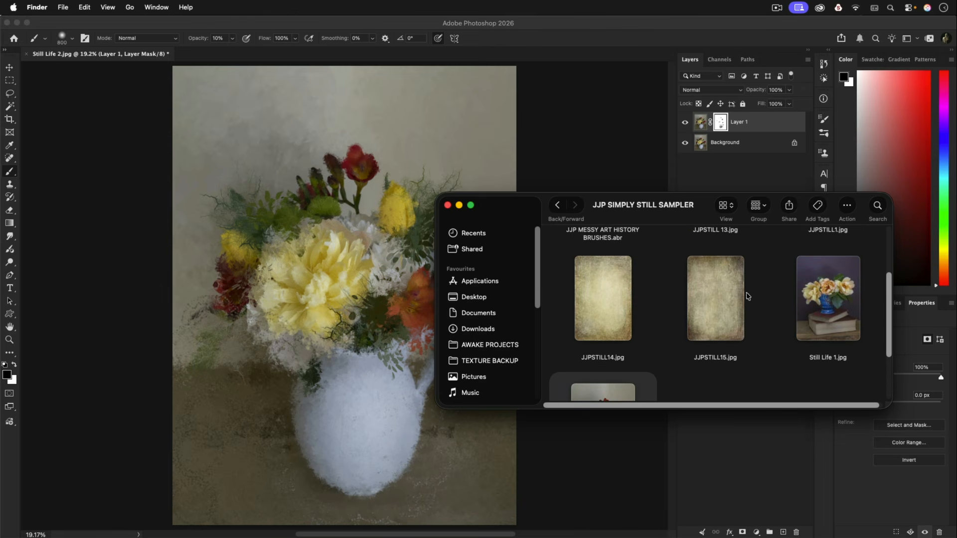
{"action": "left_click_drag", "start_coordinate": [696, 309], "coordinate": [172, 296]}
{"action": "left_click_drag", "start_coordinate": [495, 297], "coordinate": [515, 299]}
{"action": "left_click", "coordinate": [491, 38]}
{"action": "key", "text": "b"}
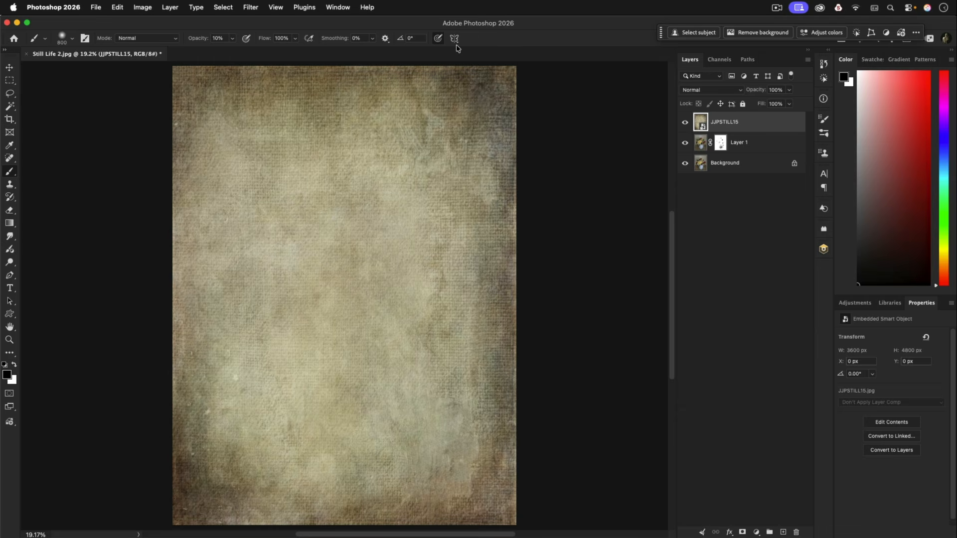
Set the JJPSTILL15 layer to Soft Light and apply a Black & White adjustment with the Default preset
{"action": "left_click", "coordinate": [694, 90]}
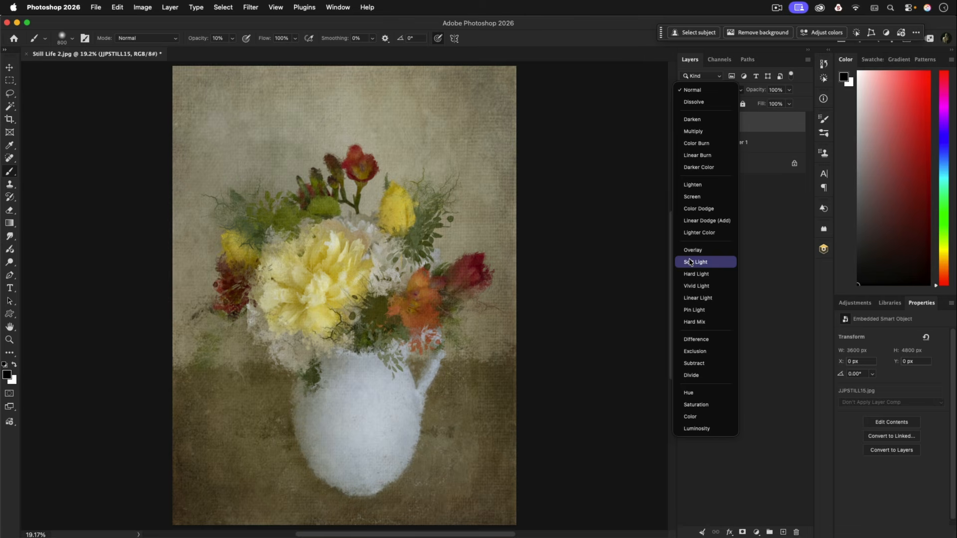
{"action": "left_click", "coordinate": [689, 262]}
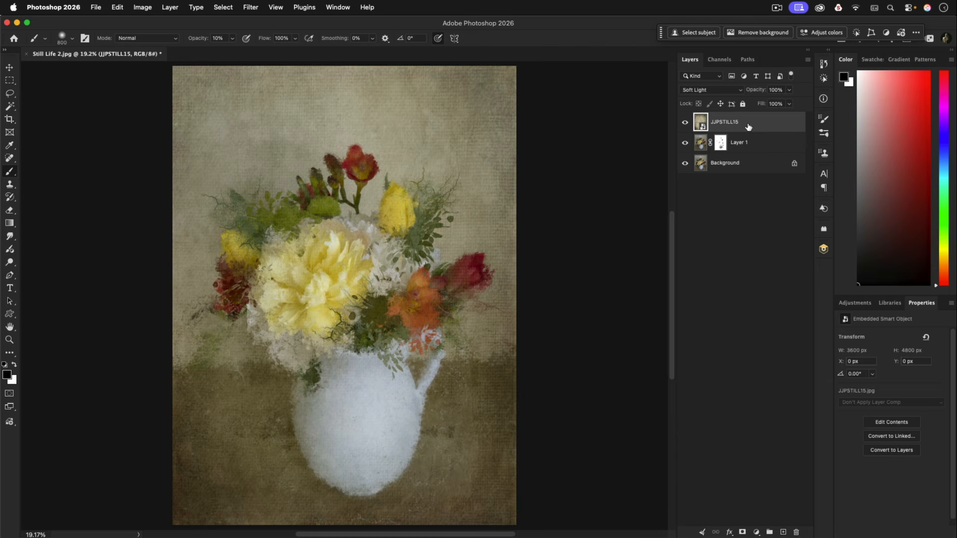
{"action": "left_click", "coordinate": [143, 8]}
{"action": "mouse_move", "coordinate": [150, 42]}
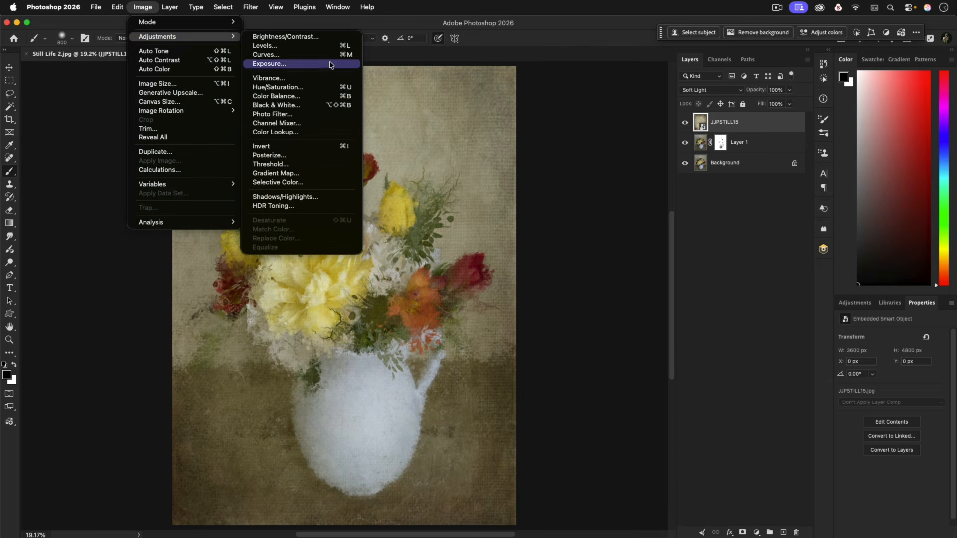
{"action": "left_click", "coordinate": [325, 105]}
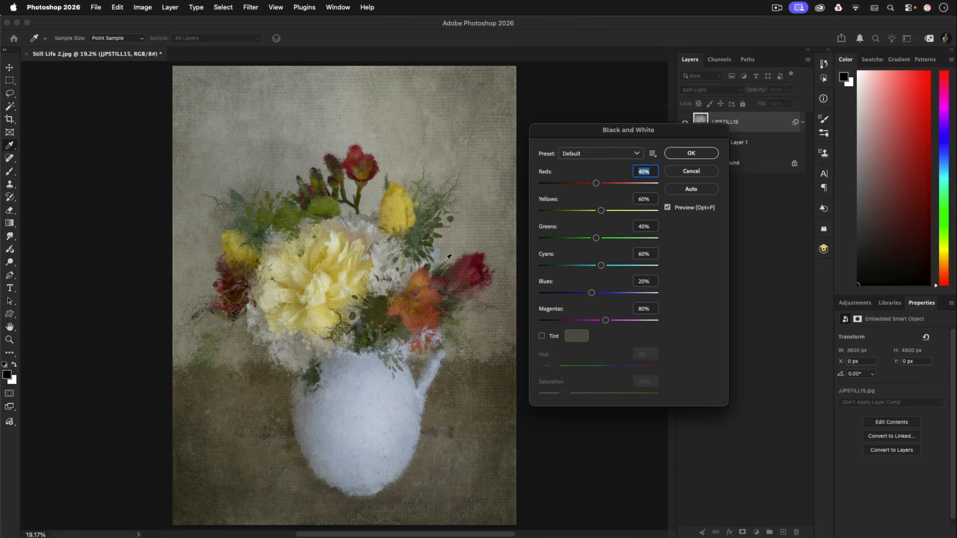
{"action": "left_click", "coordinate": [701, 159]}
Compare the image without JJPSTILL15, add a mask to that layer and paint black over the flowers at 10% opacity
{"action": "left_click", "coordinate": [686, 122]}
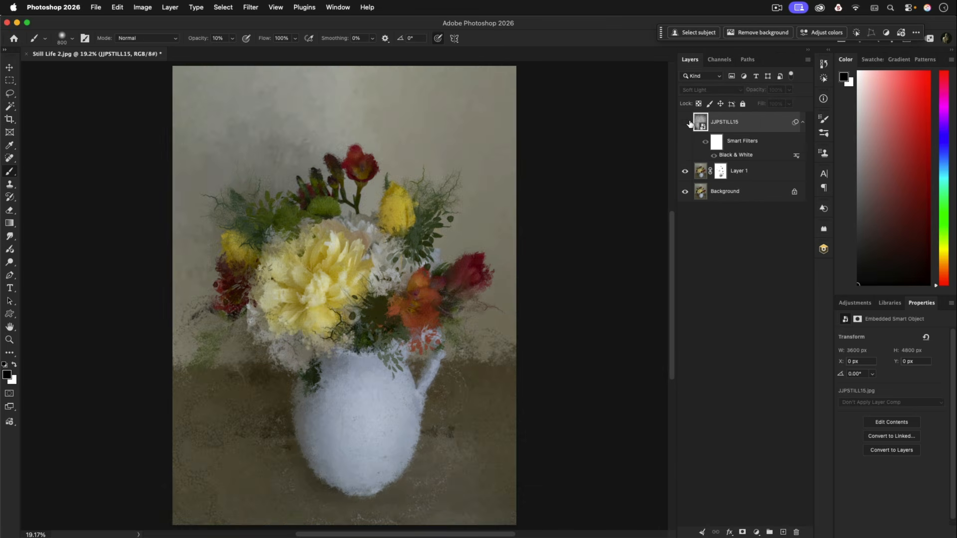
{"action": "left_click", "coordinate": [686, 122]}
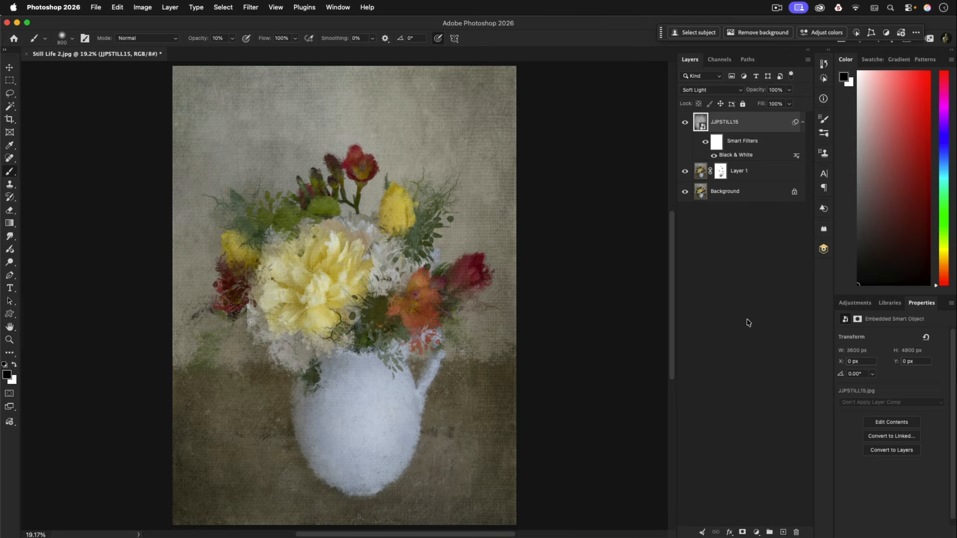
{"action": "left_click", "coordinate": [742, 533]}
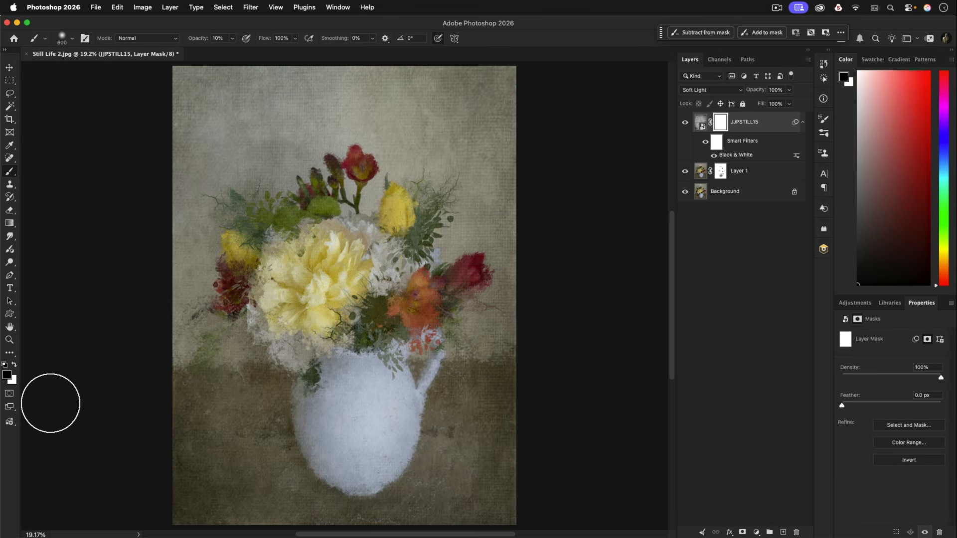
{"action": "mouse_move", "coordinate": [310, 246]}
{"action": "left_mouse_down"}
{"action": "mouse_move", "coordinate": [325, 308]}
{"action": "mouse_move", "coordinate": [306, 300]}
{"action": "mouse_move", "coordinate": [338, 313]}
{"action": "mouse_move", "coordinate": [340, 292]}
{"action": "mouse_move", "coordinate": [270, 290]}
{"action": "mouse_move", "coordinate": [303, 298]}
{"action": "mouse_move", "coordinate": [296, 307]}
{"action": "mouse_move", "coordinate": [319, 264]}
{"action": "mouse_move", "coordinate": [321, 229]}
{"action": "mouse_move", "coordinate": [358, 226]}
{"action": "mouse_move", "coordinate": [365, 271]}
{"action": "mouse_move", "coordinate": [388, 294]}
{"action": "mouse_move", "coordinate": [397, 276]}
{"action": "mouse_move", "coordinate": [392, 314]}
{"action": "mouse_move", "coordinate": [417, 338]}
{"action": "mouse_move", "coordinate": [349, 359]}
{"action": "mouse_move", "coordinate": [377, 328]}
{"action": "mouse_move", "coordinate": [364, 306]}
{"action": "mouse_move", "coordinate": [307, 320]}
{"action": "mouse_move", "coordinate": [294, 296]}
{"action": "mouse_move", "coordinate": [339, 264]}
{"action": "mouse_move", "coordinate": [335, 311]}
{"action": "mouse_move", "coordinate": [317, 319]}
{"action": "mouse_move", "coordinate": [340, 276]}
{"action": "mouse_move", "coordinate": [397, 234]}
{"action": "mouse_move", "coordinate": [415, 256]}
{"action": "mouse_move", "coordinate": [364, 251]}
{"action": "mouse_move", "coordinate": [235, 314]}
{"action": "mouse_move", "coordinate": [226, 238]}
{"action": "mouse_move", "coordinate": [250, 194]}
{"action": "mouse_move", "coordinate": [375, 180]}
{"action": "mouse_move", "coordinate": [247, 276]}
{"action": "mouse_move", "coordinate": [209, 293]}
{"action": "mouse_move", "coordinate": [234, 224]}
{"action": "mouse_move", "coordinate": [349, 191]}
{"action": "mouse_move", "coordinate": [272, 278]}
{"action": "mouse_move", "coordinate": [317, 279]}
{"action": "mouse_move", "coordinate": [308, 292]}
{"action": "mouse_move", "coordinate": [330, 275]}
{"action": "mouse_move", "coordinate": [412, 293]}
{"action": "mouse_move", "coordinate": [378, 265]}
{"action": "mouse_move", "coordinate": [413, 302]}
{"action": "mouse_move", "coordinate": [405, 324]}
{"action": "mouse_move", "coordinate": [313, 286]}
{"action": "mouse_move", "coordinate": [336, 344]}
{"action": "mouse_move", "coordinate": [343, 326]}
{"action": "mouse_move", "coordinate": [383, 321]}
{"action": "mouse_move", "coordinate": [387, 334]}
{"action": "mouse_move", "coordinate": [329, 292]}
{"action": "mouse_move", "coordinate": [303, 332]}
{"action": "mouse_move", "coordinate": [289, 274]}
{"action": "mouse_move", "coordinate": [350, 275]}
{"action": "mouse_move", "coordinate": [408, 294]}
{"action": "mouse_move", "coordinate": [458, 277]}
{"action": "mouse_move", "coordinate": [371, 302]}
{"action": "mouse_move", "coordinate": [462, 281]}
{"action": "mouse_move", "coordinate": [445, 294]}
{"action": "mouse_move", "coordinate": [338, 310]}
{"action": "mouse_move", "coordinate": [386, 283]}
{"action": "mouse_move", "coordinate": [324, 314]}
{"action": "mouse_move", "coordinate": [296, 277]}
{"action": "mouse_move", "coordinate": [245, 278]}
{"action": "mouse_move", "coordinate": [273, 247]}
{"action": "left_mouse_up"}
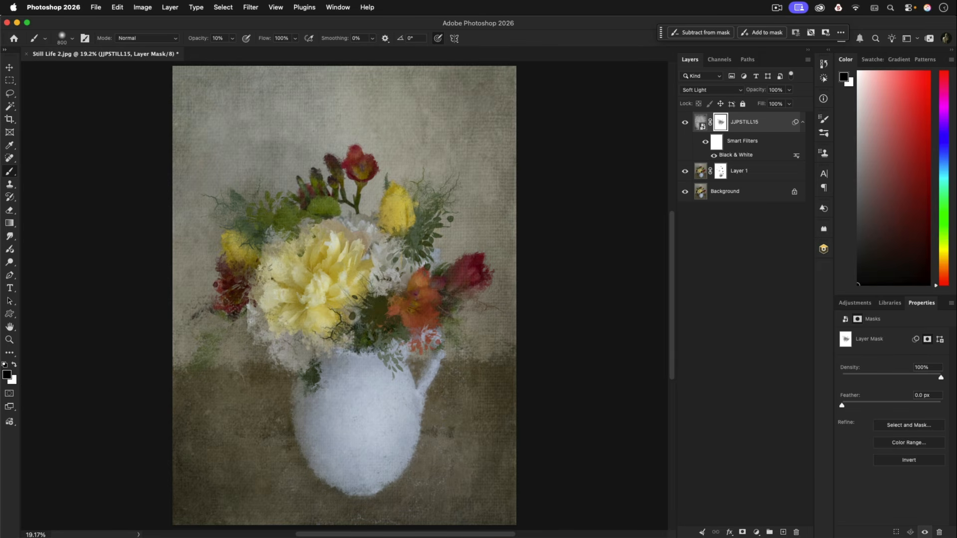
Switch to Finder, place the JJPSTILL14.jpg texture and widen it to 90% to fill the canvas
{"action": "key", "text": "super+Tab"}
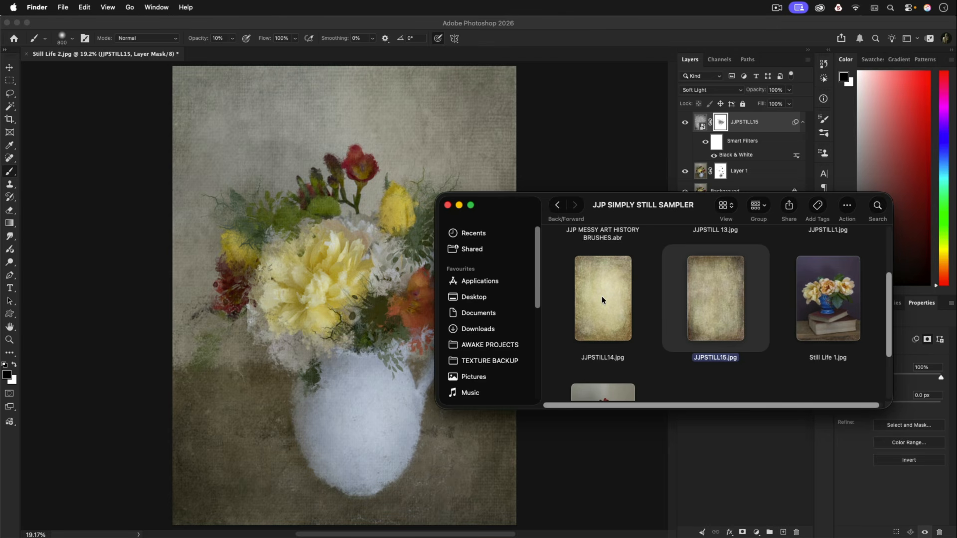
{"action": "left_click_drag", "start_coordinate": [602, 296], "coordinate": [309, 282]}
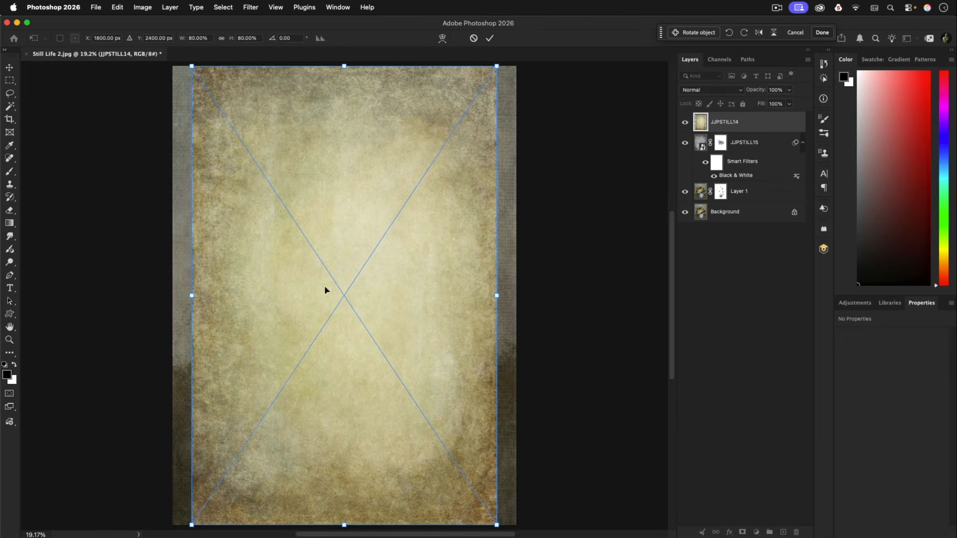
{"action": "left_click_drag", "start_coordinate": [192, 295], "coordinate": [175, 294]}
{"action": "left_click_drag", "start_coordinate": [497, 296], "coordinate": [516, 295]}
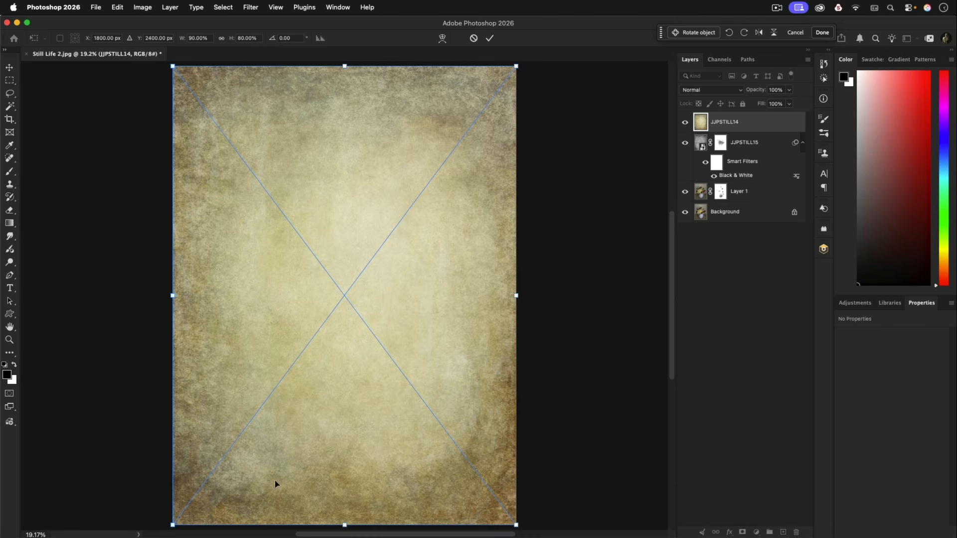
{"action": "left_click", "coordinate": [490, 39]}
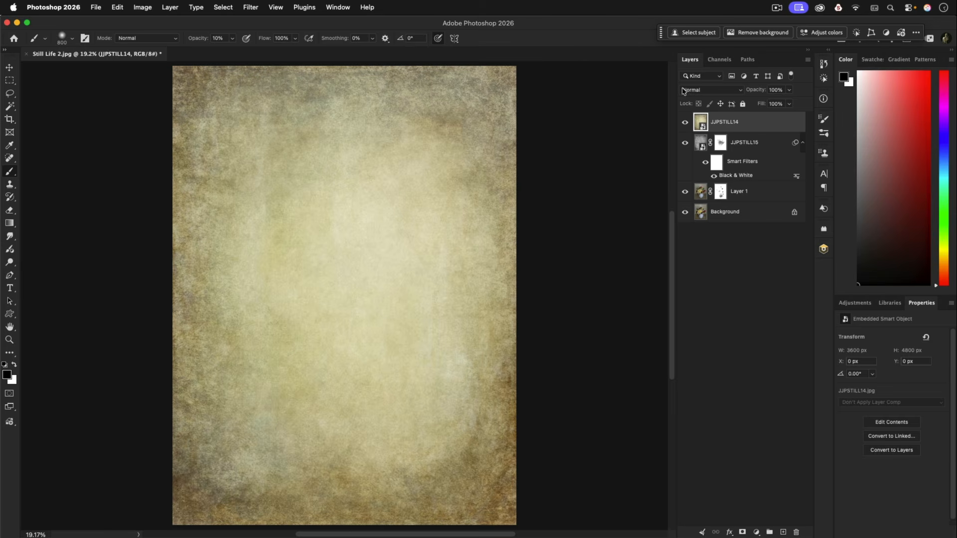
Set the JJPSTILL14 layer to Soft Light with 75% opacity
{"action": "left_click", "coordinate": [699, 91]}
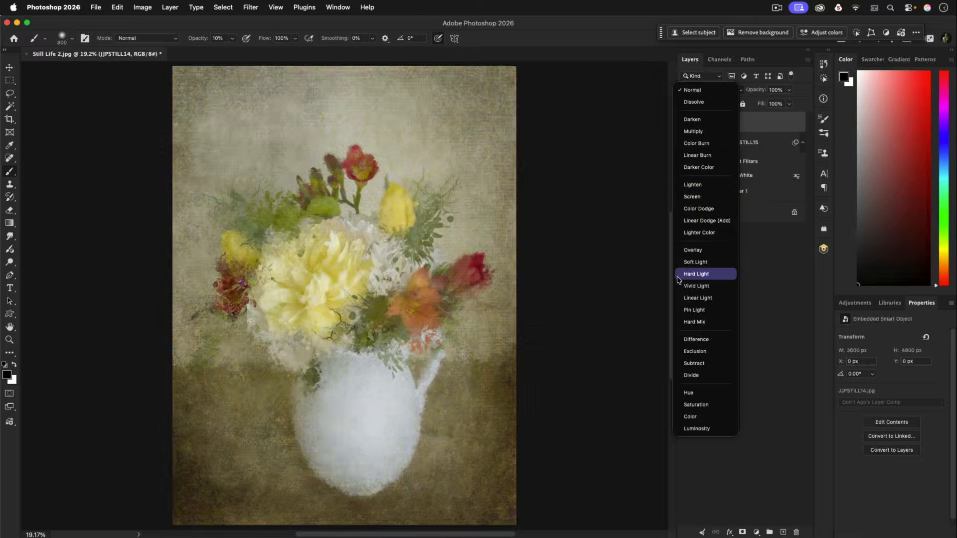
{"action": "left_click", "coordinate": [685, 265]}
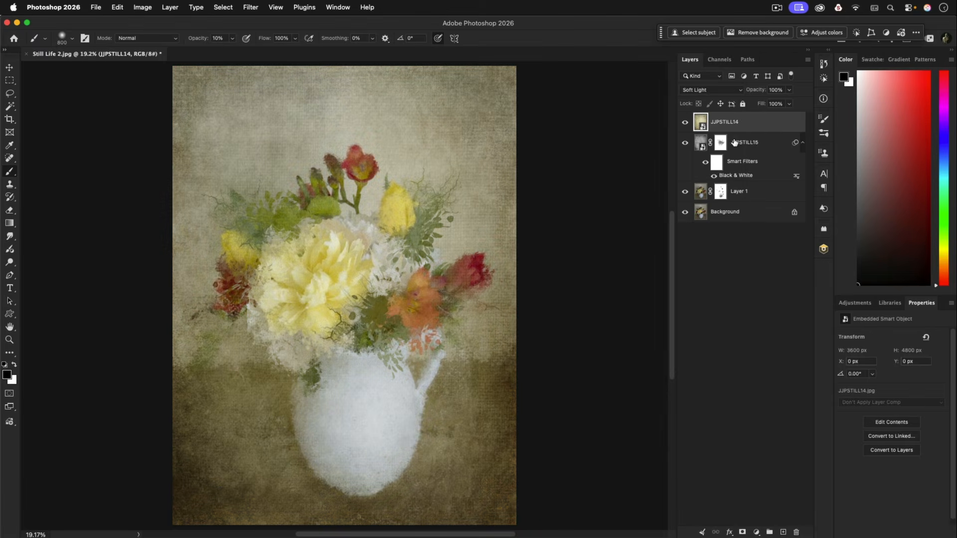
{"action": "left_click", "coordinate": [790, 91]}
{"action": "left_click_drag", "start_coordinate": [790, 104], "coordinate": [781, 104]}
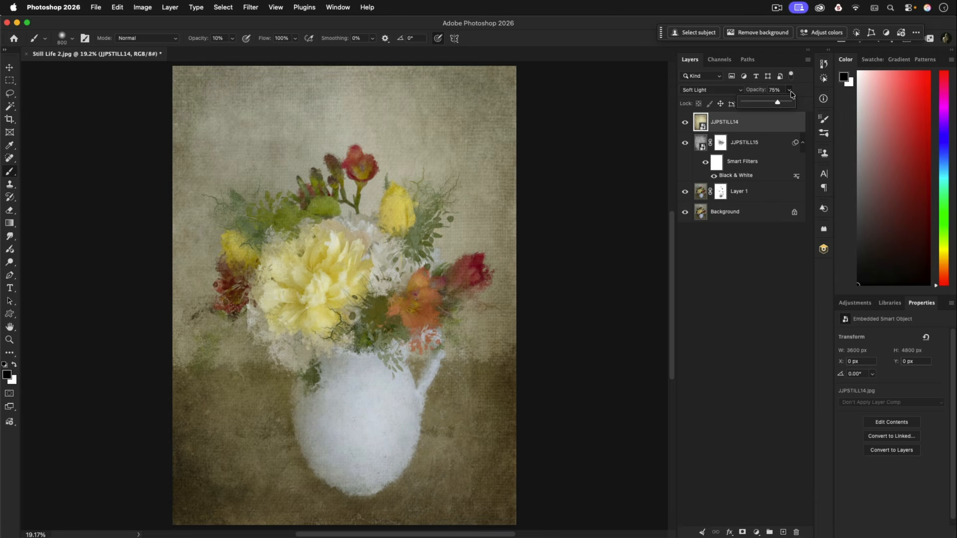
Check JJPSTILL14's effect, add a mask to it and paint black over the flowers and jug at 10% opacity
{"action": "left_click", "coordinate": [686, 123]}
{"action": "left_click", "coordinate": [686, 123]}
{"action": "left_click", "coordinate": [742, 532]}
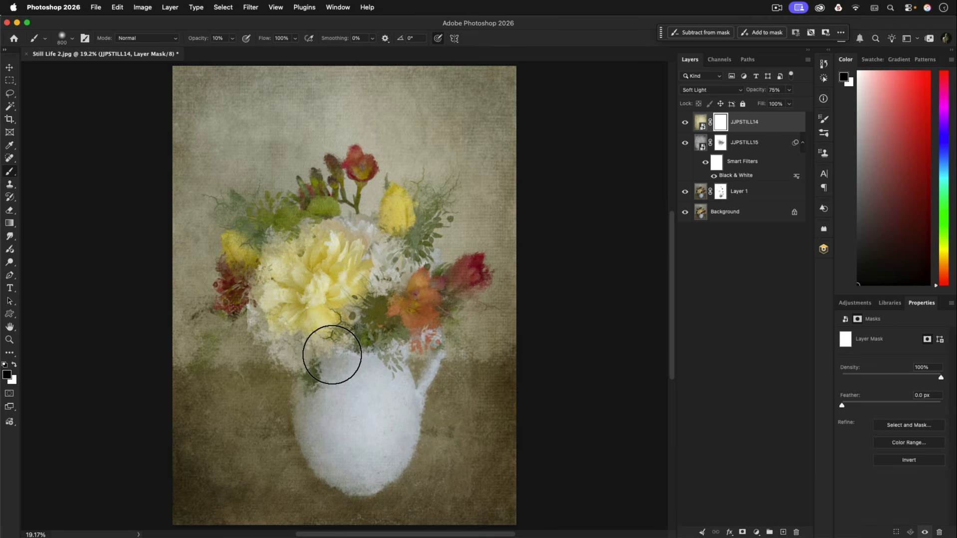
{"action": "mouse_move", "coordinate": [326, 275]}
{"action": "left_mouse_down"}
{"action": "mouse_move", "coordinate": [346, 283]}
{"action": "mouse_move", "coordinate": [335, 255]}
{"action": "mouse_move", "coordinate": [308, 287]}
{"action": "mouse_move", "coordinate": [334, 271]}
{"action": "mouse_move", "coordinate": [364, 291]}
{"action": "mouse_move", "coordinate": [401, 277]}
{"action": "mouse_move", "coordinate": [399, 291]}
{"action": "mouse_move", "coordinate": [381, 281]}
{"action": "mouse_move", "coordinate": [394, 266]}
{"action": "mouse_move", "coordinate": [379, 264]}
{"action": "mouse_move", "coordinate": [422, 290]}
{"action": "mouse_move", "coordinate": [461, 275]}
{"action": "mouse_move", "coordinate": [380, 289]}
{"action": "mouse_move", "coordinate": [368, 243]}
{"action": "mouse_move", "coordinate": [376, 268]}
{"action": "mouse_move", "coordinate": [377, 242]}
{"action": "mouse_move", "coordinate": [295, 294]}
{"action": "mouse_move", "coordinate": [318, 302]}
{"action": "mouse_move", "coordinate": [311, 332]}
{"action": "mouse_move", "coordinate": [312, 274]}
{"action": "mouse_move", "coordinate": [362, 173]}
{"action": "mouse_move", "coordinate": [250, 260]}
{"action": "mouse_move", "coordinate": [256, 249]}
{"action": "mouse_move", "coordinate": [215, 292]}
{"action": "mouse_move", "coordinate": [254, 256]}
{"action": "mouse_move", "coordinate": [251, 270]}
{"action": "mouse_move", "coordinate": [241, 207]}
{"action": "mouse_move", "coordinate": [305, 217]}
{"action": "mouse_move", "coordinate": [299, 199]}
{"action": "mouse_move", "coordinate": [337, 163]}
{"action": "mouse_move", "coordinate": [377, 213]}
{"action": "mouse_move", "coordinate": [392, 264]}
{"action": "mouse_move", "coordinate": [420, 274]}
{"action": "mouse_move", "coordinate": [439, 193]}
{"action": "mouse_move", "coordinate": [399, 205]}
{"action": "mouse_move", "coordinate": [385, 327]}
{"action": "mouse_move", "coordinate": [411, 372]}
{"action": "mouse_move", "coordinate": [400, 379]}
{"action": "mouse_move", "coordinate": [408, 361]}
{"action": "mouse_move", "coordinate": [324, 254]}
{"action": "mouse_move", "coordinate": [264, 289]}
{"action": "mouse_move", "coordinate": [265, 327]}
{"action": "mouse_move", "coordinate": [257, 237]}
{"action": "mouse_move", "coordinate": [254, 296]}
{"action": "mouse_move", "coordinate": [213, 332]}
{"action": "mouse_move", "coordinate": [270, 209]}
{"action": "mouse_move", "coordinate": [212, 337]}
{"action": "mouse_move", "coordinate": [263, 221]}
{"action": "mouse_move", "coordinate": [373, 167]}
{"action": "mouse_move", "coordinate": [293, 234]}
{"action": "mouse_move", "coordinate": [325, 256]}
{"action": "mouse_move", "coordinate": [327, 288]}
{"action": "mouse_move", "coordinate": [287, 297]}
{"action": "mouse_move", "coordinate": [241, 266]}
{"action": "mouse_move", "coordinate": [359, 349]}
{"action": "mouse_move", "coordinate": [396, 355]}
{"action": "mouse_move", "coordinate": [428, 213]}
{"action": "mouse_move", "coordinate": [410, 353]}
{"action": "mouse_move", "coordinate": [346, 455]}
{"action": "mouse_move", "coordinate": [297, 278]}
{"action": "mouse_move", "coordinate": [308, 267]}
{"action": "mouse_move", "coordinate": [420, 271]}
{"action": "mouse_move", "coordinate": [385, 256]}
{"action": "mouse_move", "coordinate": [284, 337]}
{"action": "mouse_move", "coordinate": [218, 277]}
{"action": "mouse_move", "coordinate": [280, 260]}
{"action": "mouse_move", "coordinate": [384, 278]}
{"action": "mouse_move", "coordinate": [461, 309]}
{"action": "mouse_move", "coordinate": [381, 405]}
{"action": "left_mouse_up"}
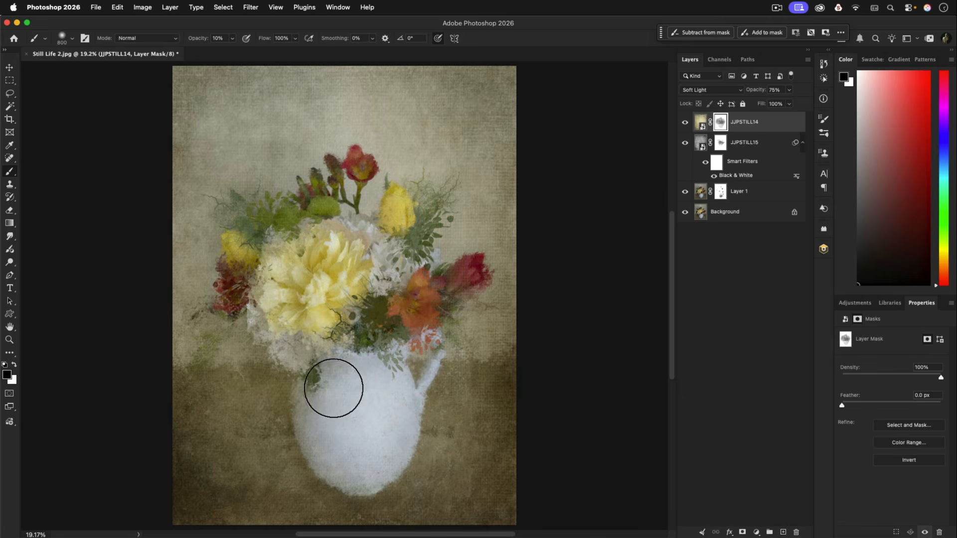
With the JJPSTILL14 layer's image selected instead of its mask, switch to Finder and place the JJPSTILL1.jpg texture into the document
{"action": "left_click", "coordinate": [707, 122]}
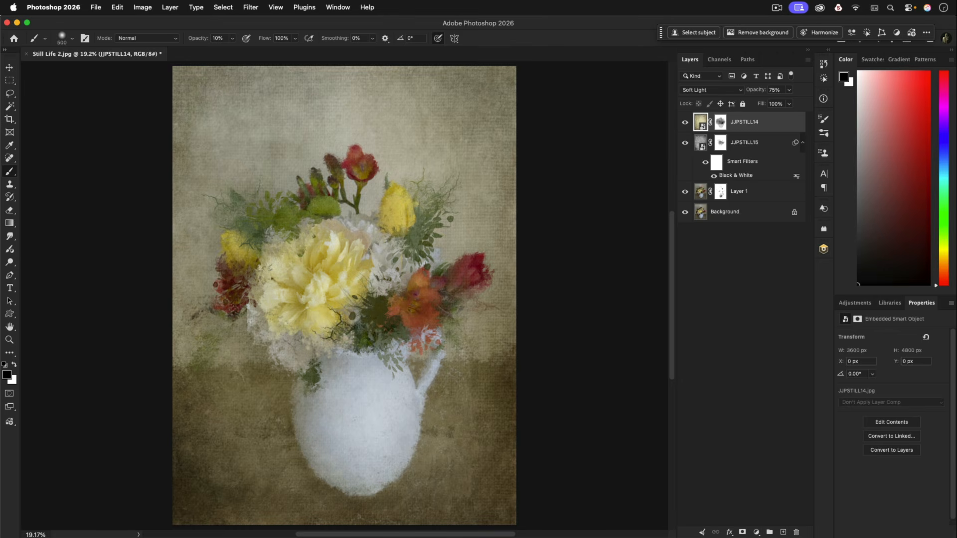
{"action": "key", "text": "super+Tab"}
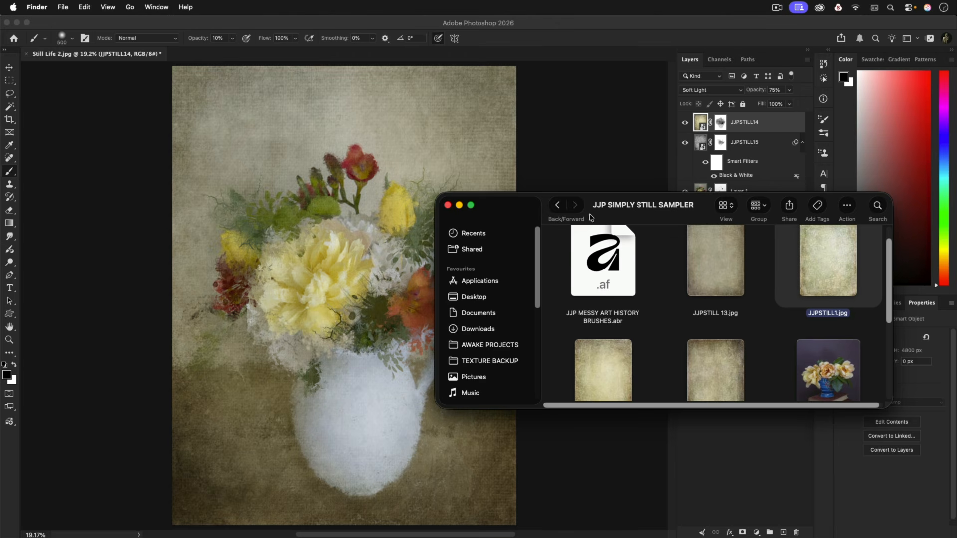
{"action": "left_click_drag", "start_coordinate": [808, 254], "coordinate": [344, 413]}
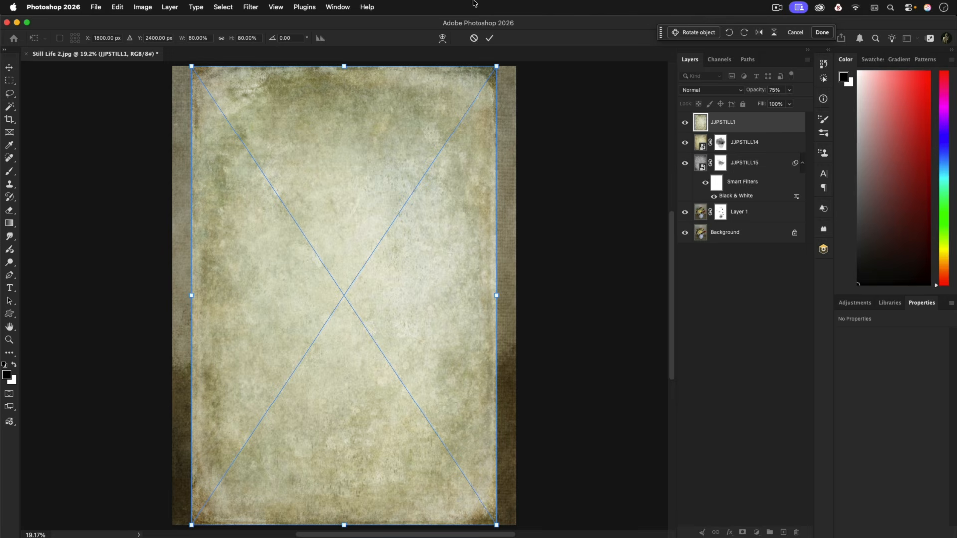
Scale the placed JJPSTILL1 texture to about 53% width and 46% height and position it over the jug
{"action": "left_click_drag", "start_coordinate": [497, 67], "coordinate": [395, 234]}
{"action": "left_click_drag", "start_coordinate": [362, 267], "coordinate": [405, 267]}
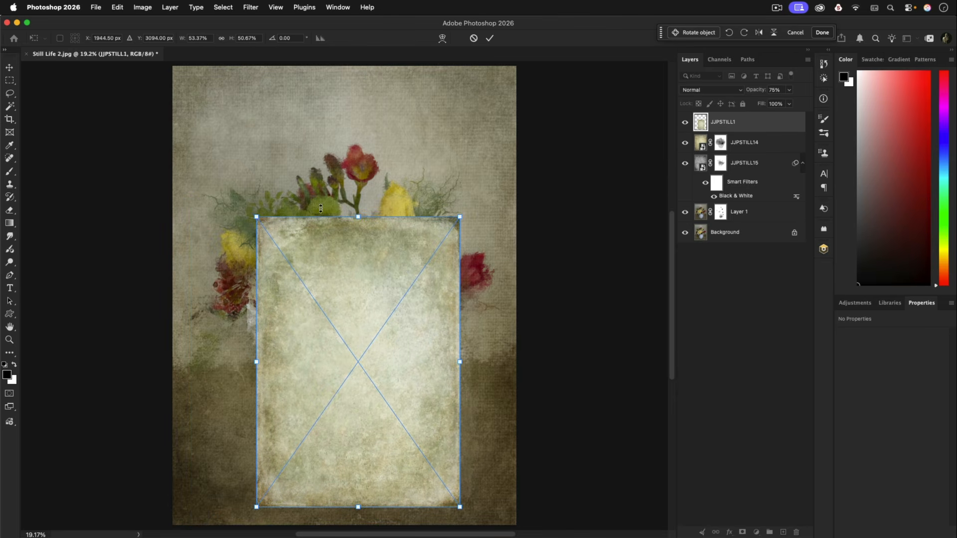
{"action": "left_click_drag", "start_coordinate": [360, 217], "coordinate": [358, 244]}
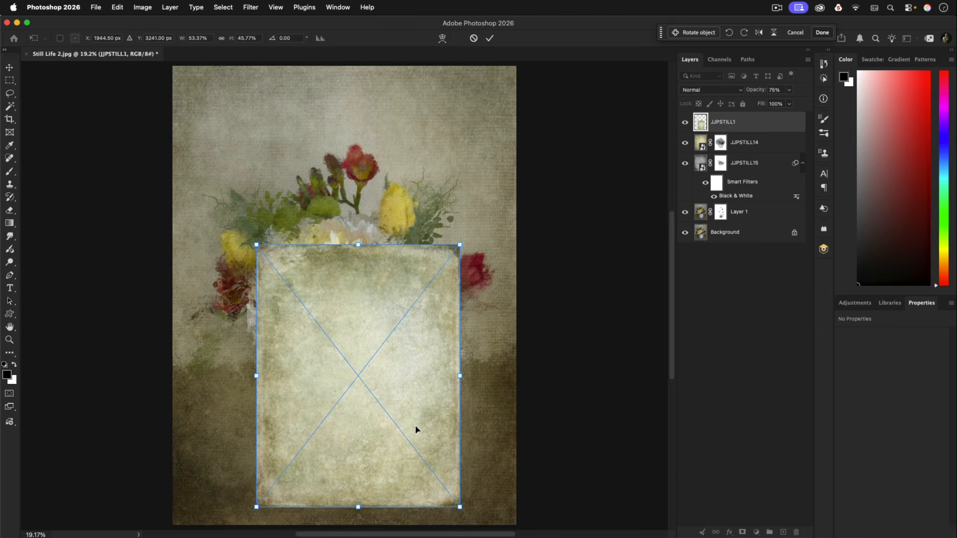
{"action": "left_click_drag", "start_coordinate": [416, 430], "coordinate": [417, 421]}
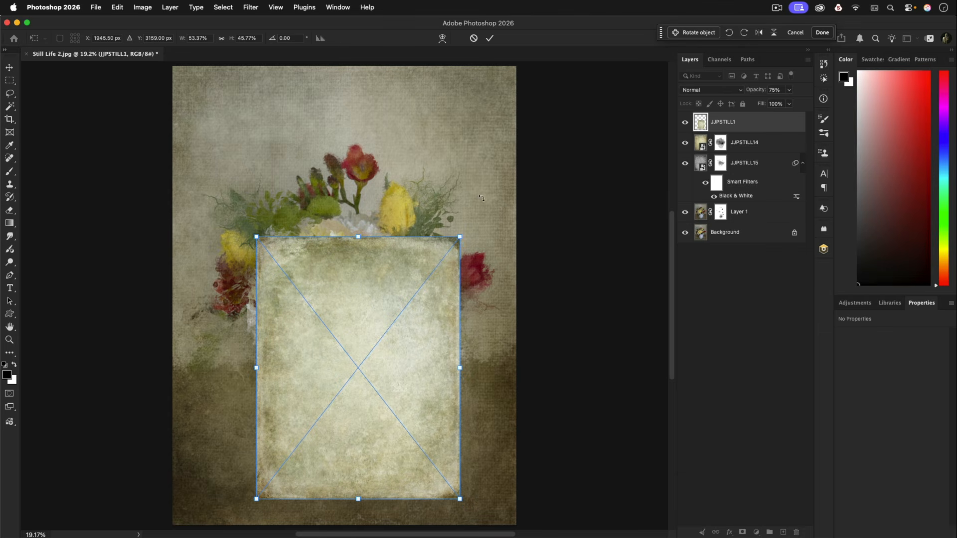
{"action": "left_click", "coordinate": [490, 38]}
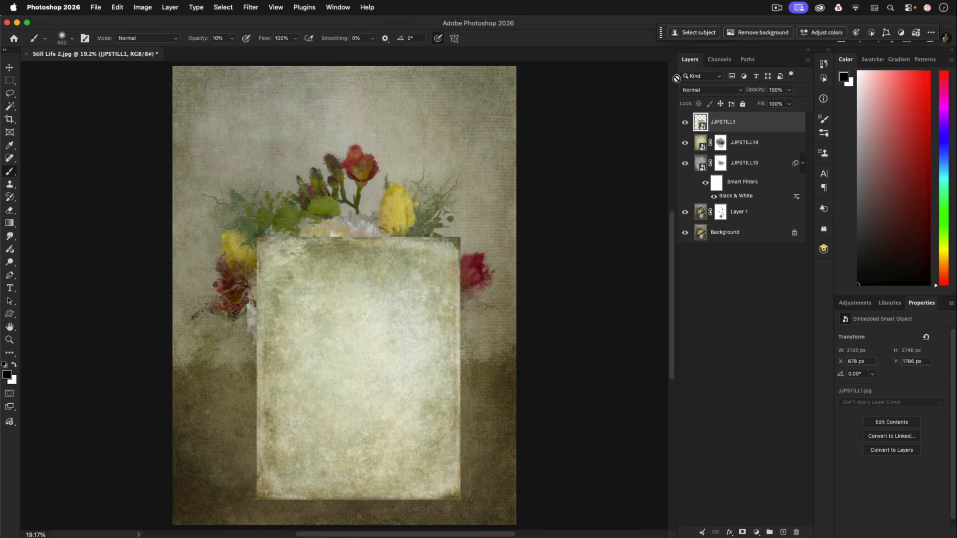
Set JJPSTILL1 to Multiply and reveal it only over the jug with a black layer mask painted white at 10% opacity
{"action": "left_click", "coordinate": [695, 93]}
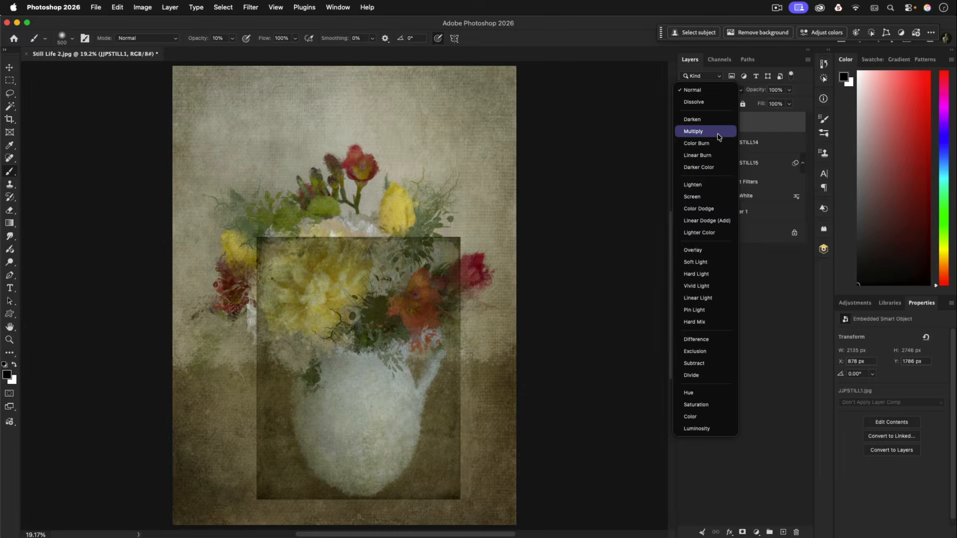
{"action": "left_click", "coordinate": [719, 136]}
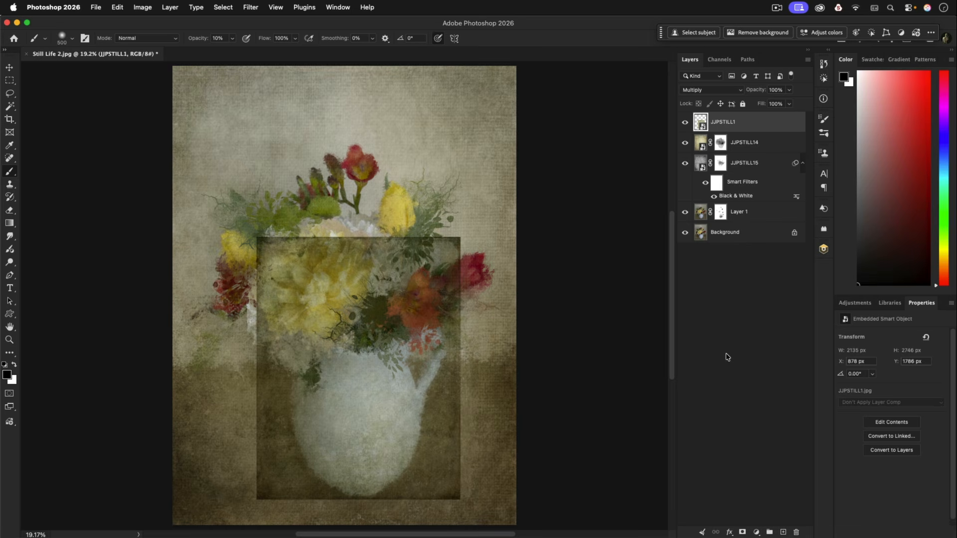
{"action": "left_click", "coordinate": [742, 533], "text": "alt"}
{"action": "key", "text": "x"}
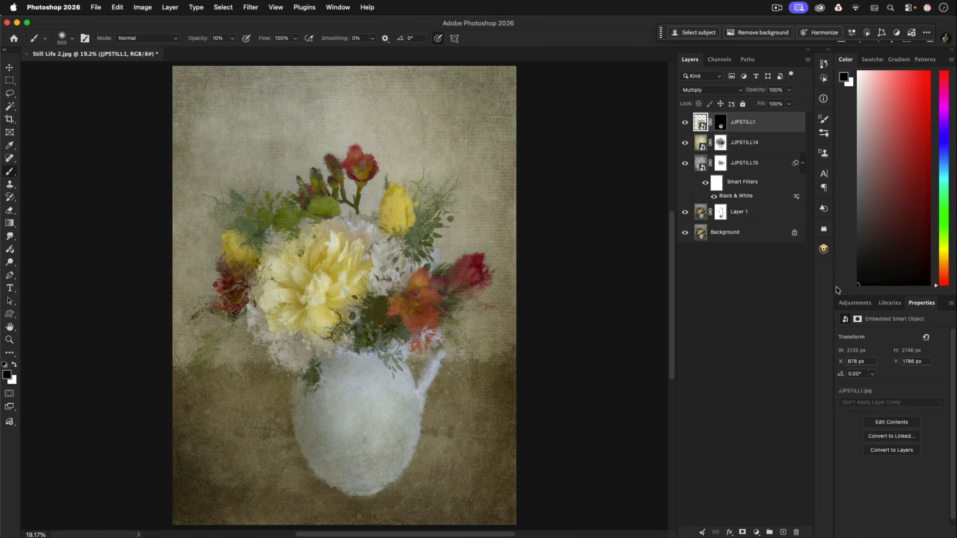
{"action": "left_click", "coordinate": [752, 279]}
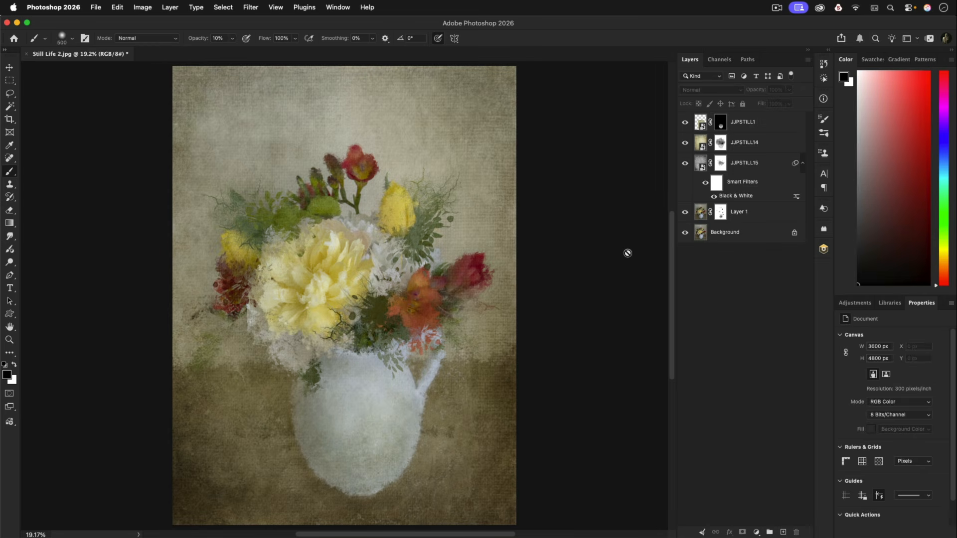